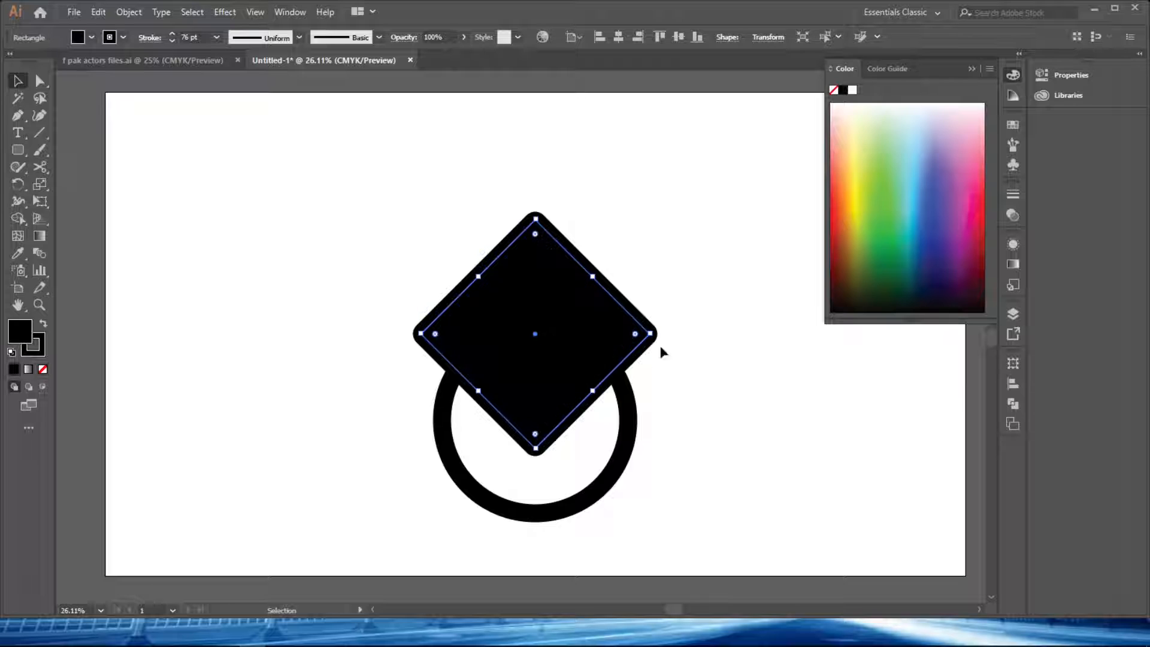
# Divide the overlapping diamond and circle into separate pieces and ungroup the result.
pyautogui.click(662, 354)
pyautogui.click(972, 70)
pyautogui.hotkey('ctrl', 'a')
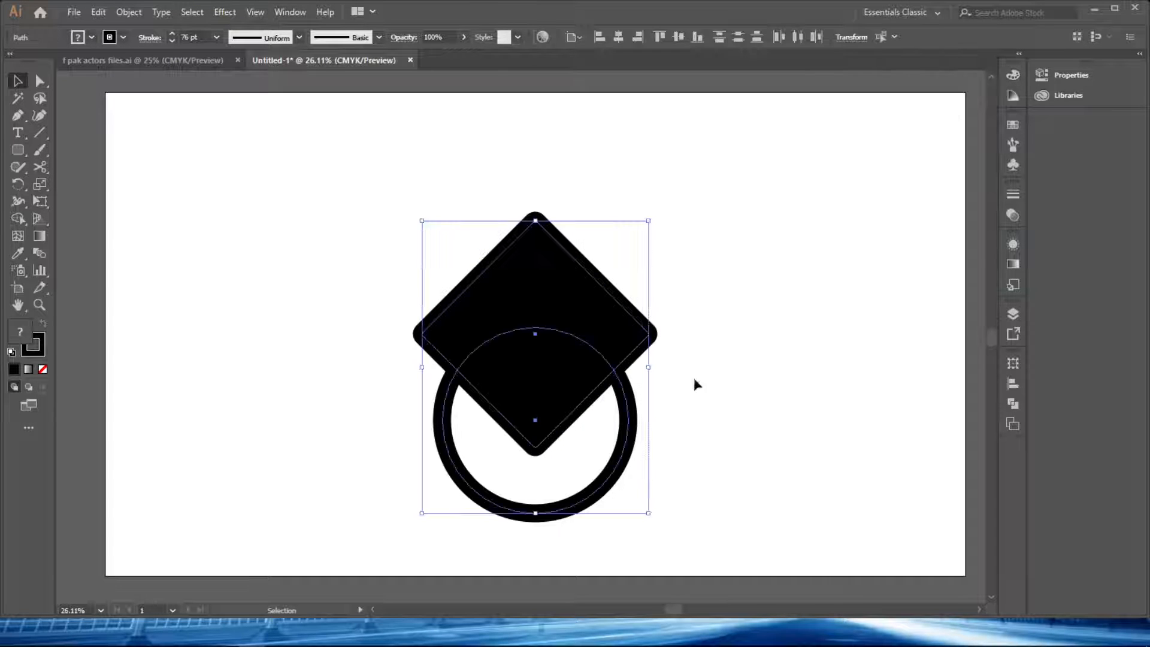
pyautogui.click(1012, 403)
pyautogui.click(898, 443)
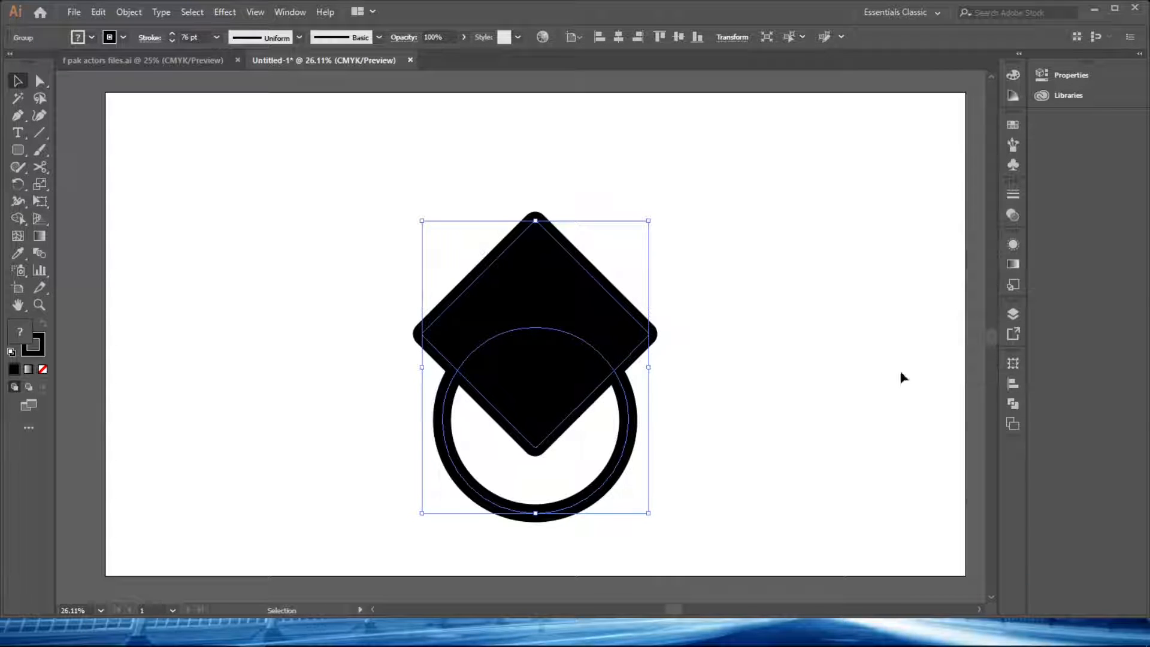
pyautogui.rightClick(646, 376)
pyautogui.click(667, 461)
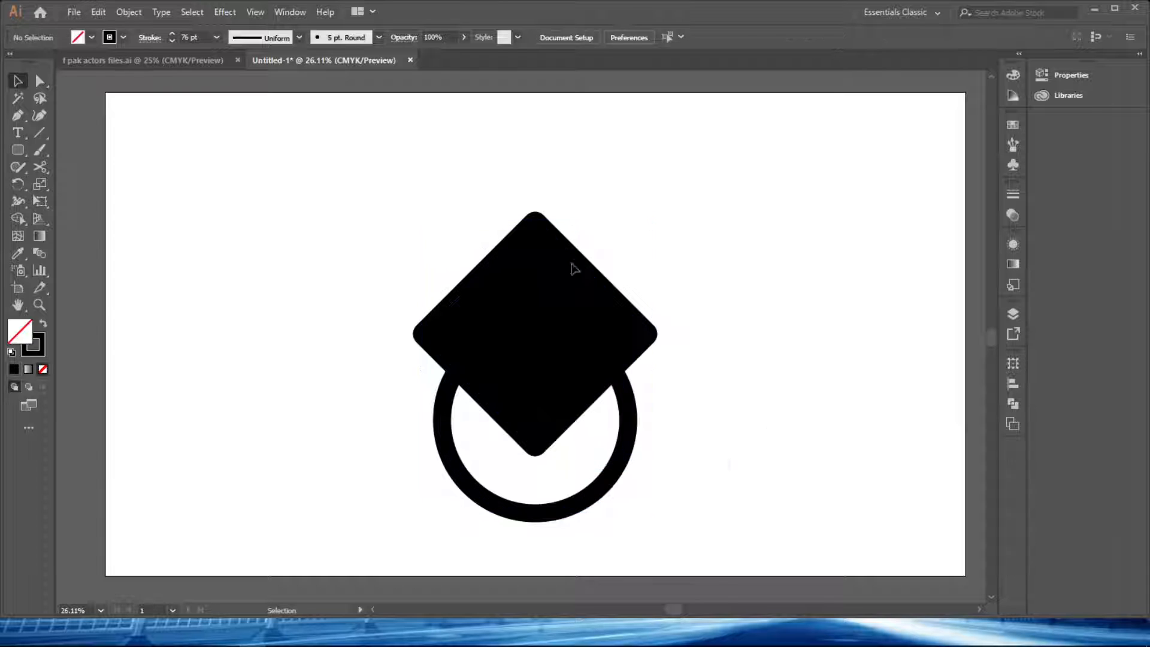
# Delete the diamond's upper piece and the filled overlap, keeping only the circle outline with its V-shaped notch.
pyautogui.moveTo(575, 264); pyautogui.dragTo(590, 245)
pyautogui.press('Delete')
pyautogui.click(604, 354)
pyautogui.press('Delete')
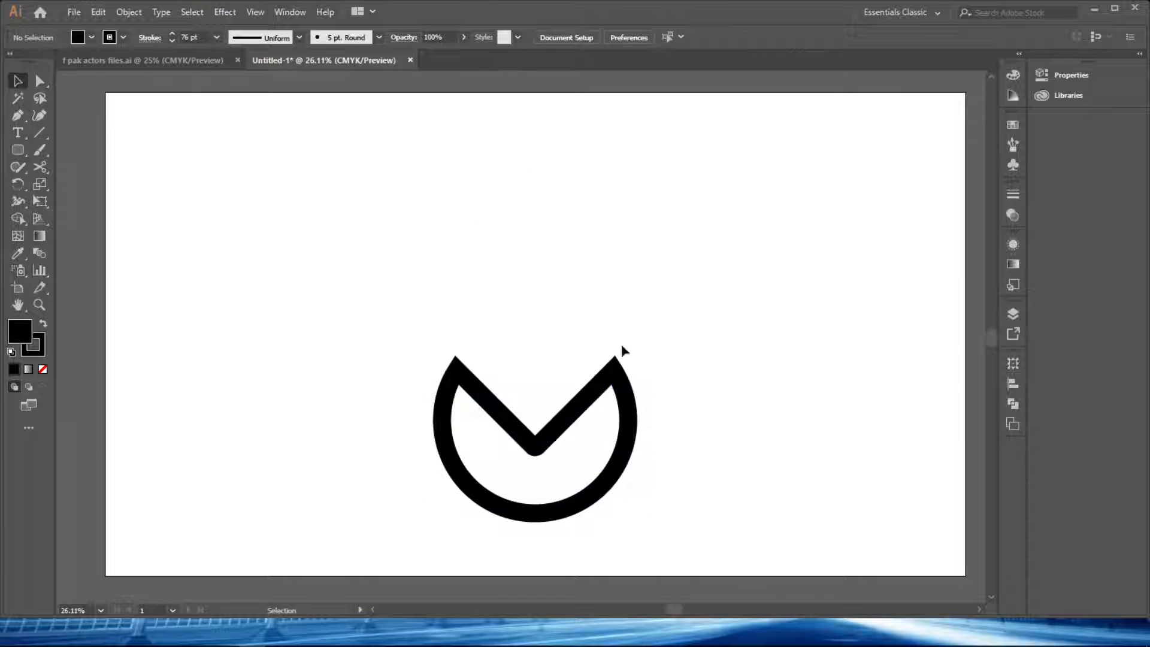
pyautogui.moveTo(583, 414); pyautogui.dragTo(584, 415)
pyautogui.click(703, 409)
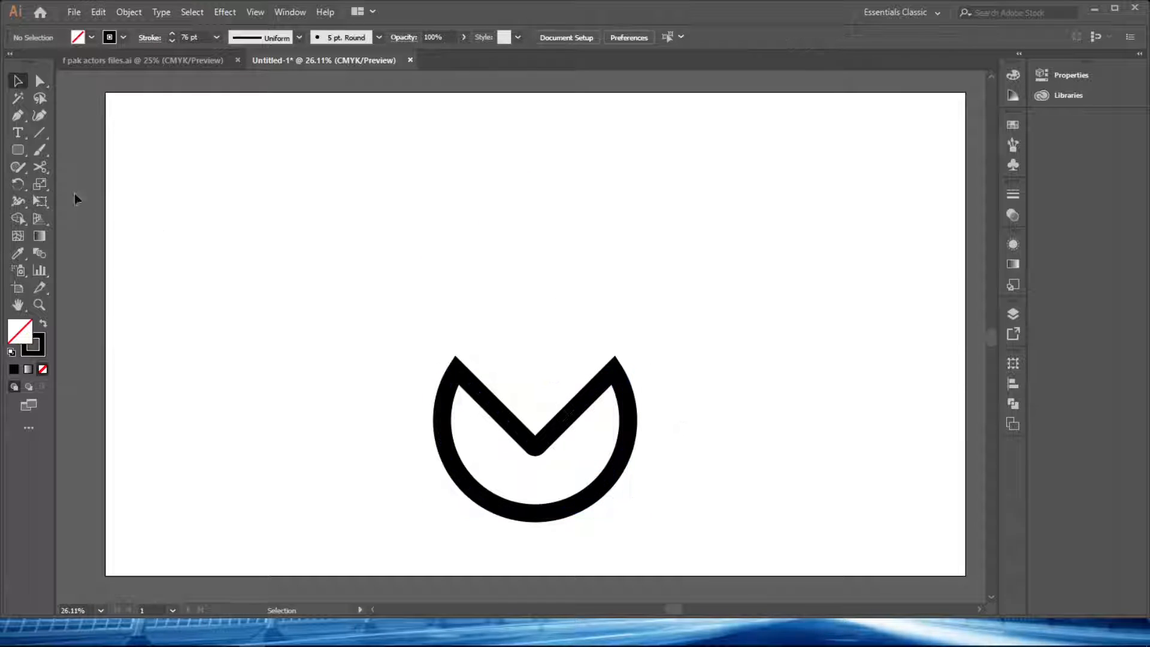
# Cut the notched circle's path at both upper corners with the Scissors tool and delete the V-shaped segment.
pyautogui.click(460, 371)
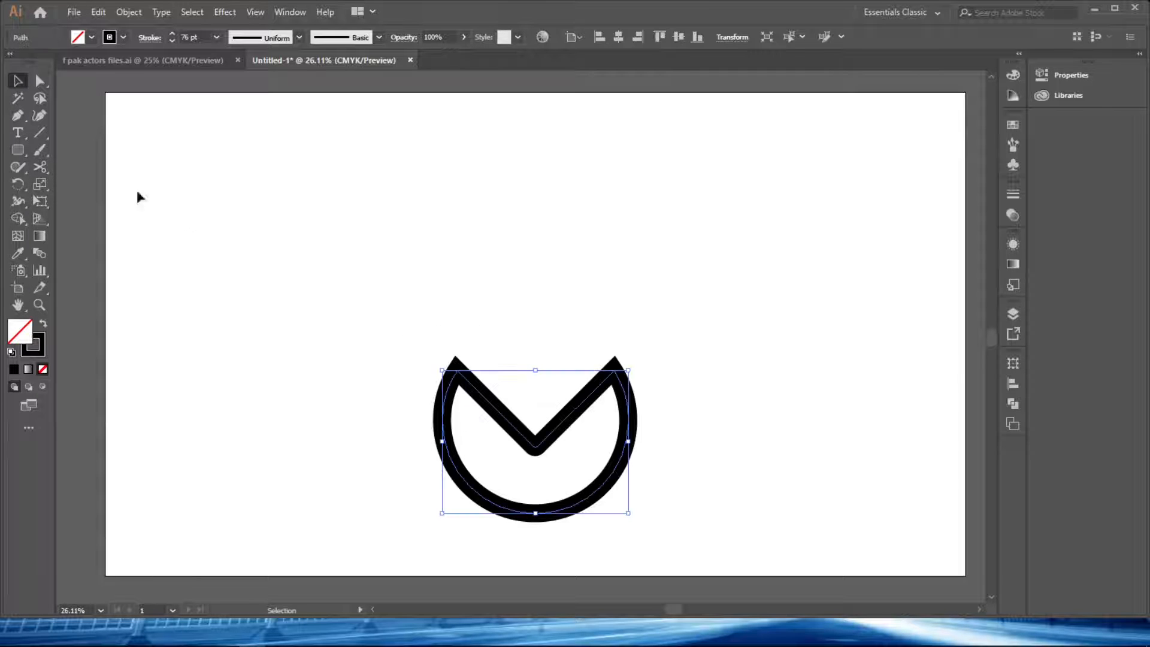
pyautogui.click(457, 370)
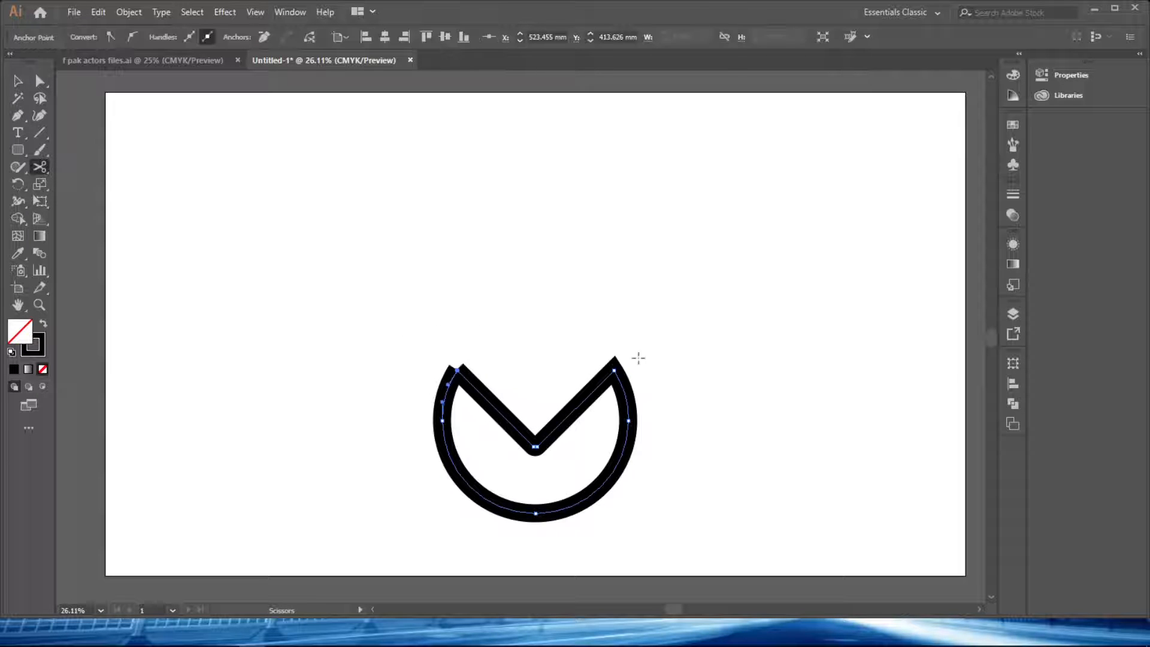
pyautogui.click(614, 369)
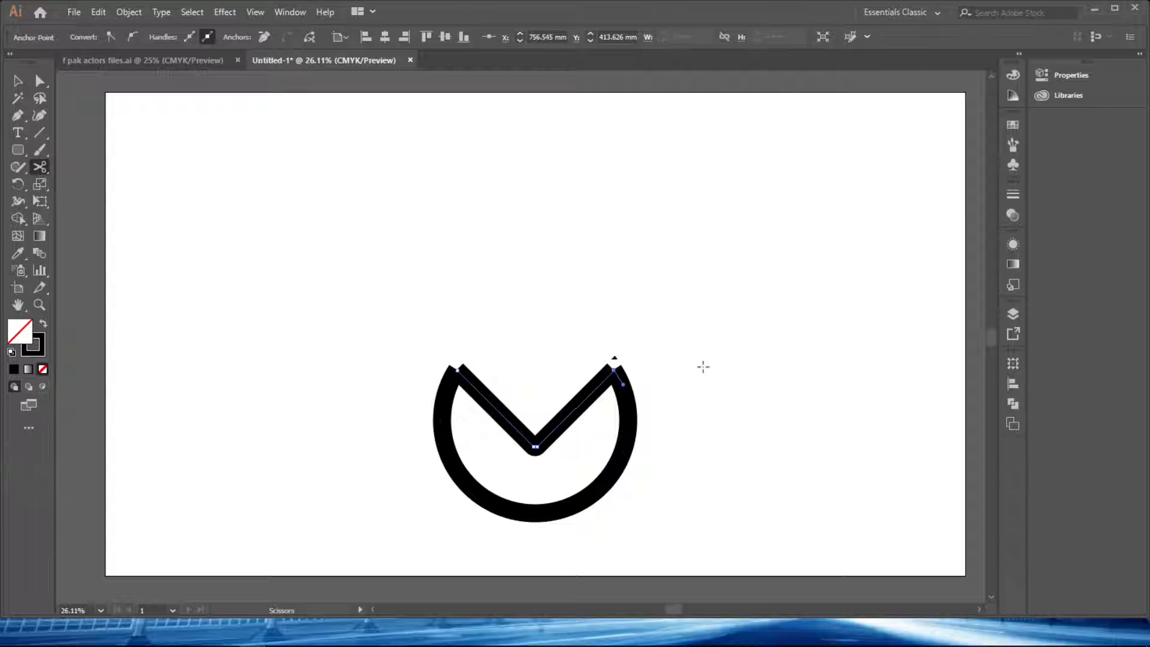
pyautogui.press('v')
pyautogui.press('Delete')
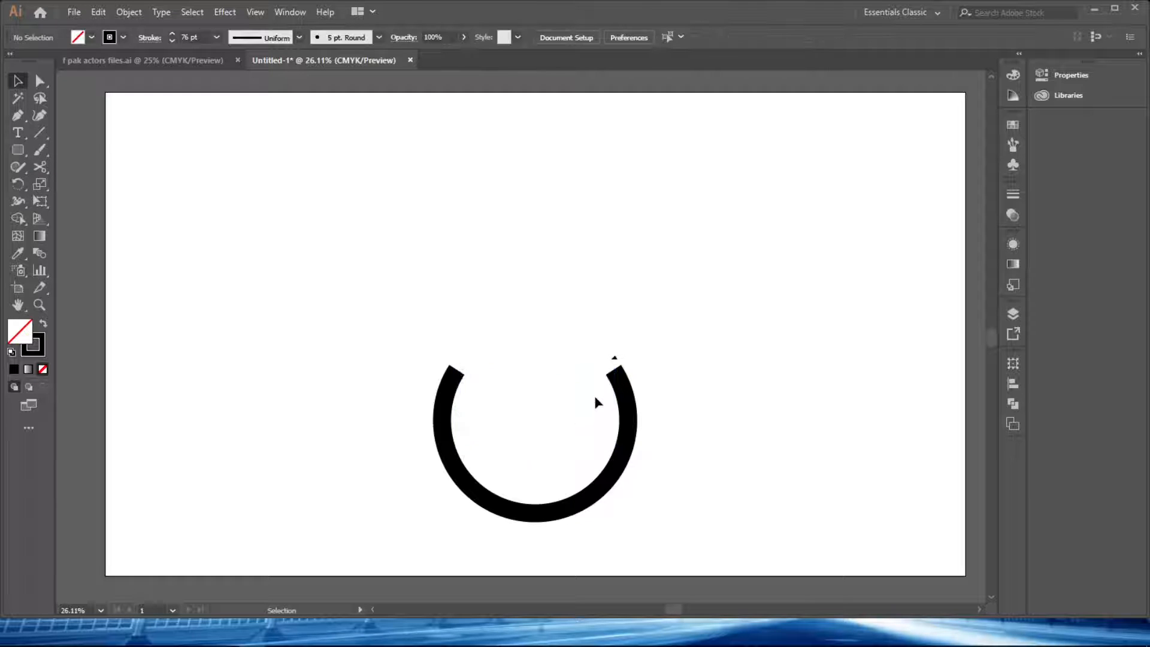
pyautogui.moveTo(681, 402); pyautogui.dragTo(624, 475)
pyautogui.moveTo(410, 424); pyautogui.dragTo(396, 423)
pyautogui.moveTo(531, 328); pyautogui.dragTo(646, 388)
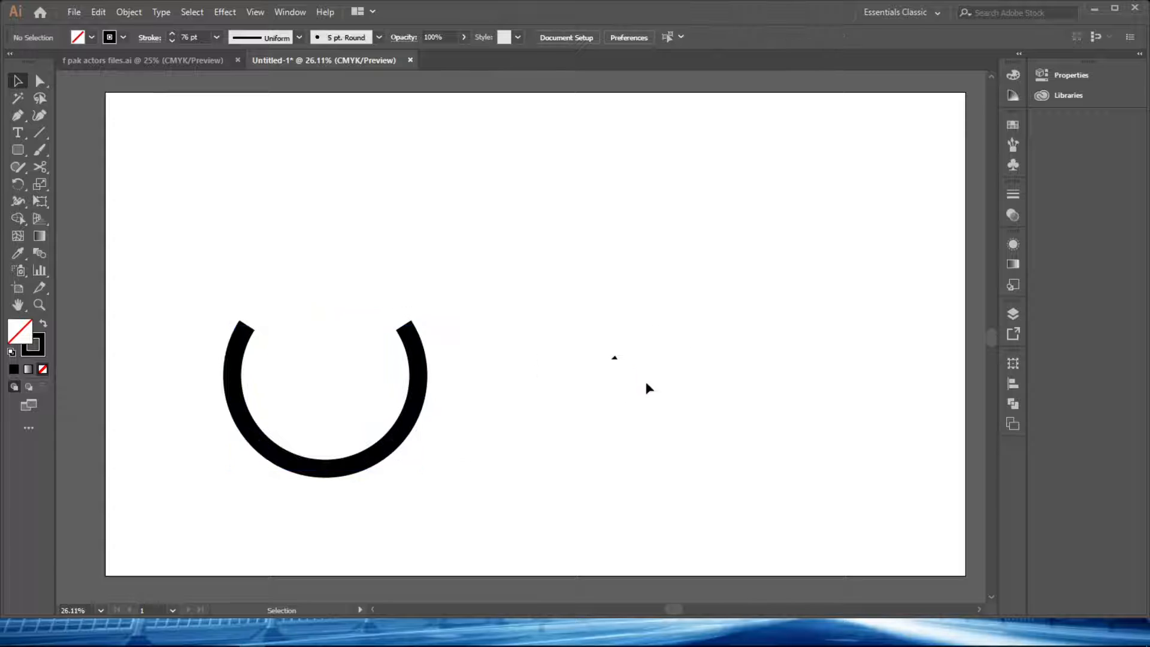
pyautogui.hotkey('ctrl', 'z')
# Delete the small stray black fragment beside the arc's upper end.
pyautogui.moveTo(561, 333); pyautogui.dragTo(634, 362)
pyautogui.hotkey('ctrl', 'z')
pyautogui.click(723, 401)
pyautogui.moveTo(701, 338); pyautogui.dragTo(698, 381)
# Set the open arc's stroke weight to 78 pt.
pyautogui.moveTo(670, 415); pyautogui.dragTo(586, 471)
pyautogui.click(172, 34)
pyautogui.click(172, 34)
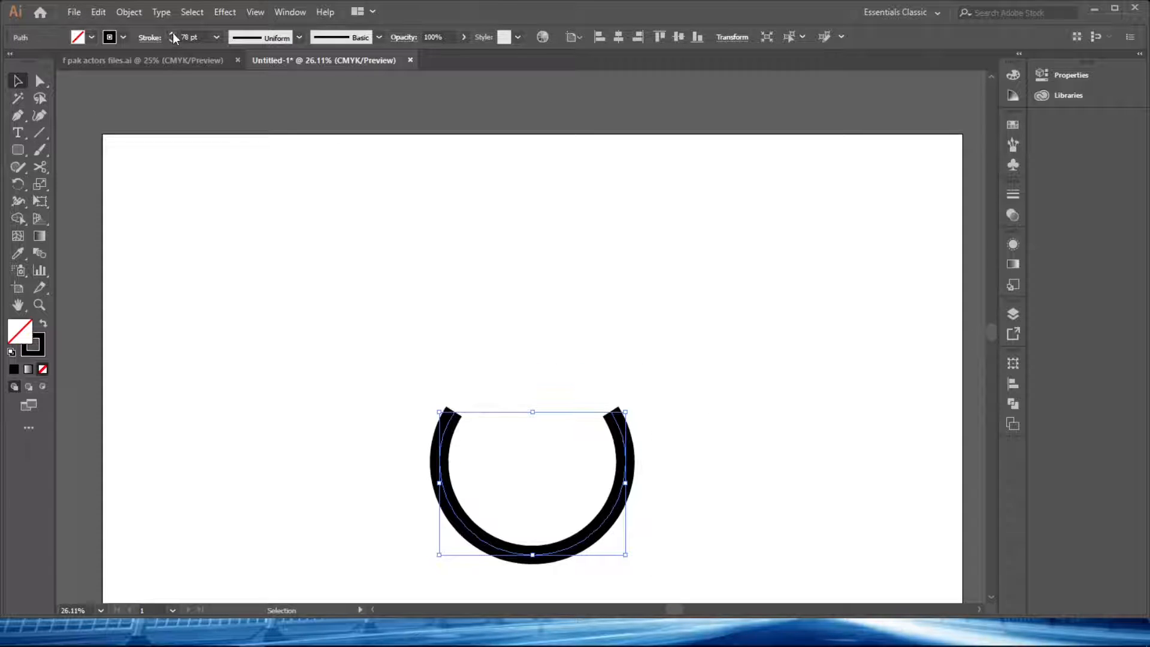
pyautogui.click(172, 40)
pyautogui.click(650, 368)
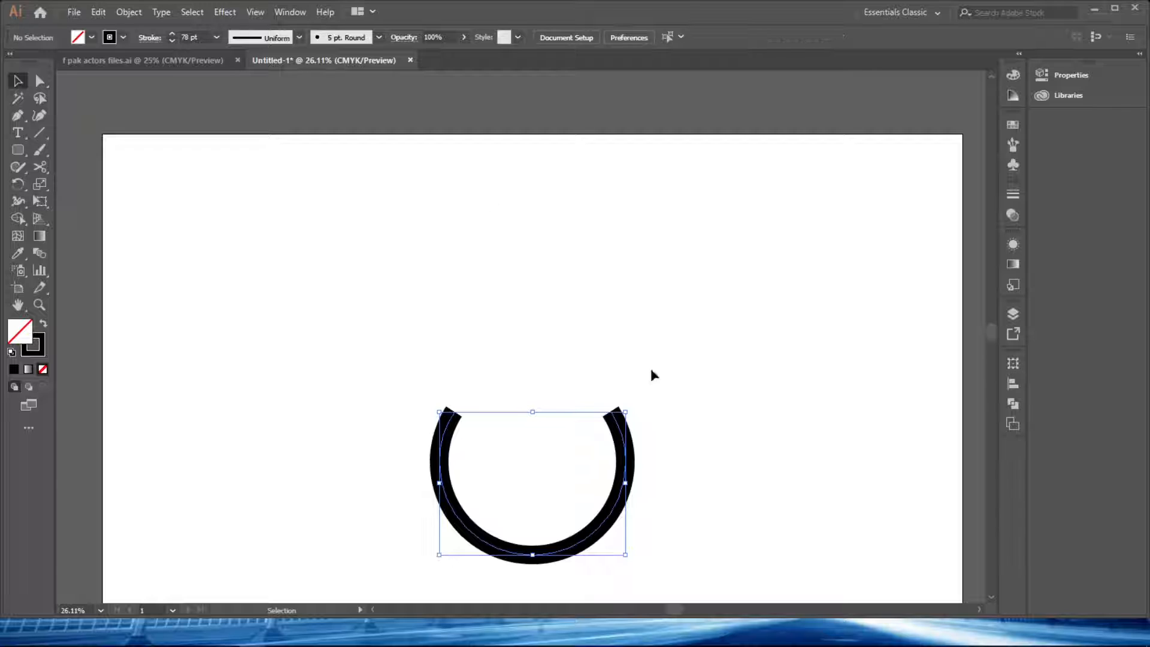
# Draw a small rounded rectangle centred above the open arc.
pyautogui.moveTo(650, 368); pyautogui.dragTo(419, 295)
pyautogui.moveTo(209, 186); pyautogui.dragTo(379, 250)
pyautogui.moveTo(23, 150); pyautogui.dragTo(85, 170)
pyautogui.moveTo(406, 193)
pyautogui.mouseDown()
pyautogui.moveTo(503, 290)
pyautogui.moveTo(503, 266)
pyautogui.mouseUp()
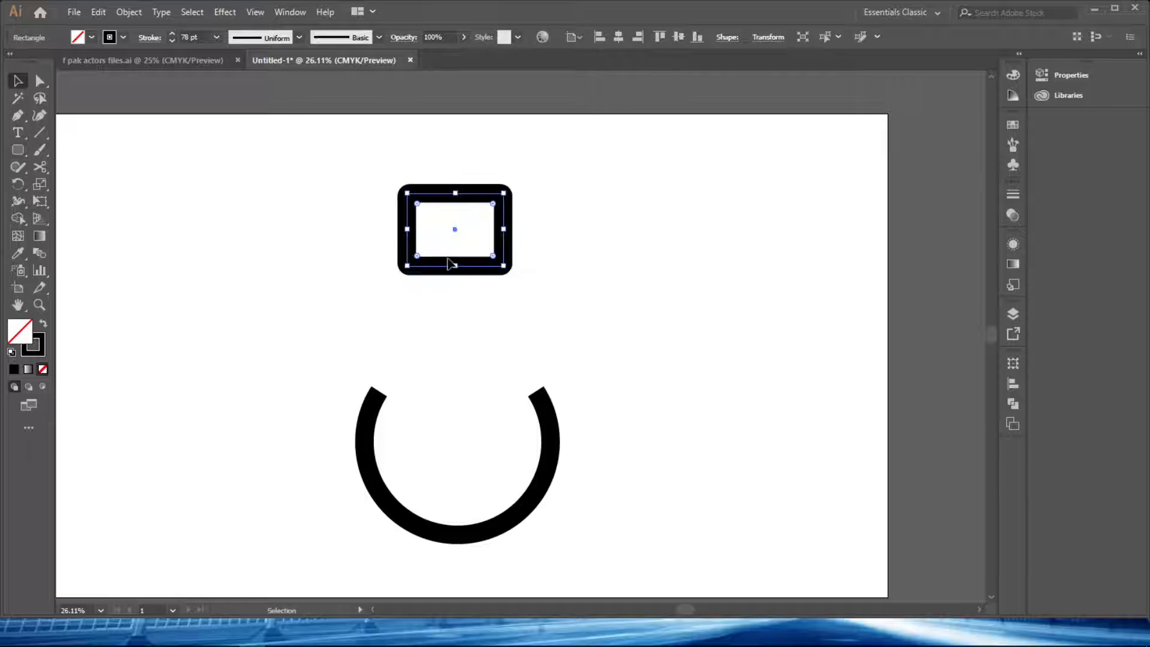
# Round the rectangle's two lower corners to a radius of about 57 mm.
pyautogui.press('a')
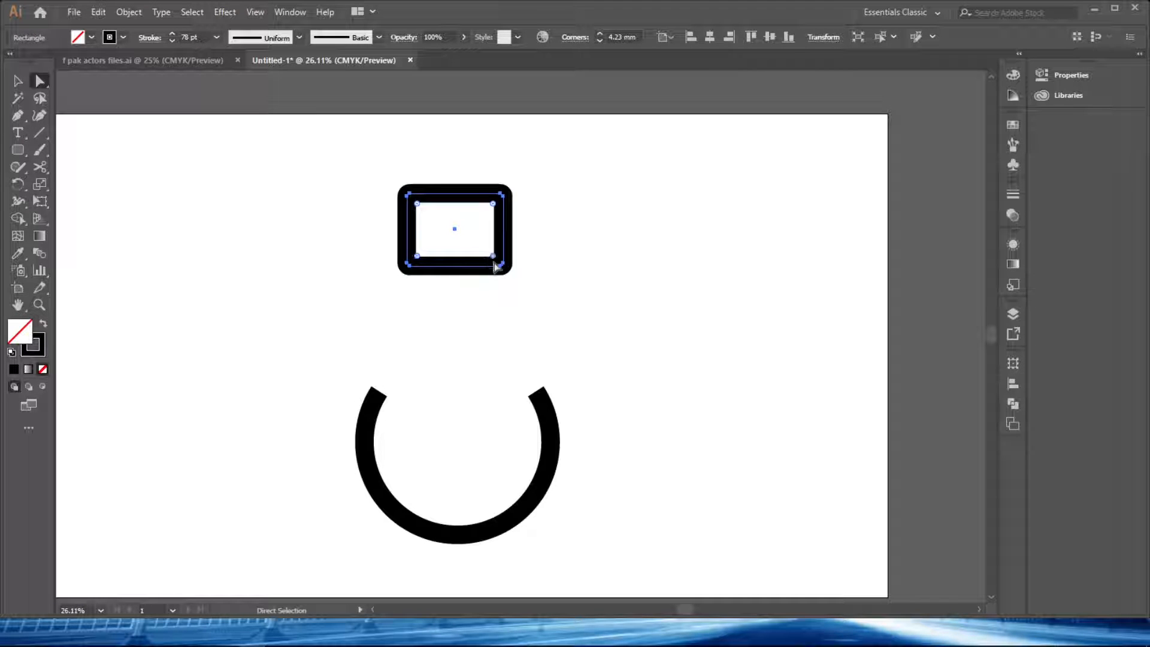
pyautogui.moveTo(492, 255); pyautogui.dragTo(465, 228)
pyautogui.hotkey('ctrl', 'z')
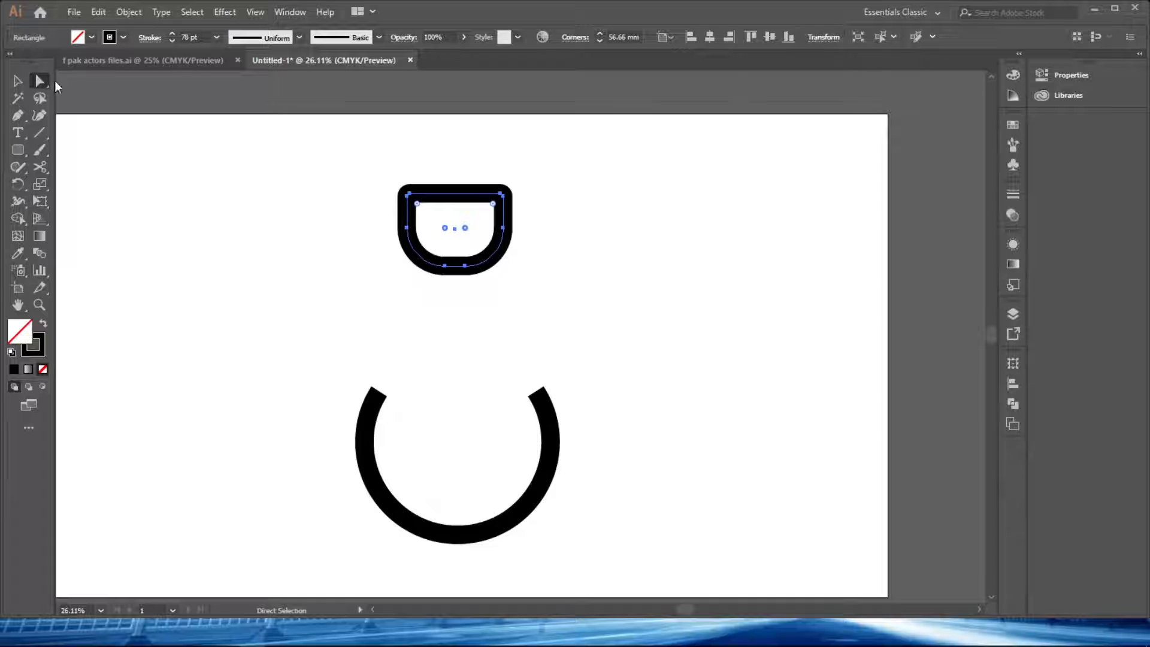
# Reduce the plug shape's stroke to 32 pt and swap its fill and stroke to make it solid black.
pyautogui.click(172, 41)
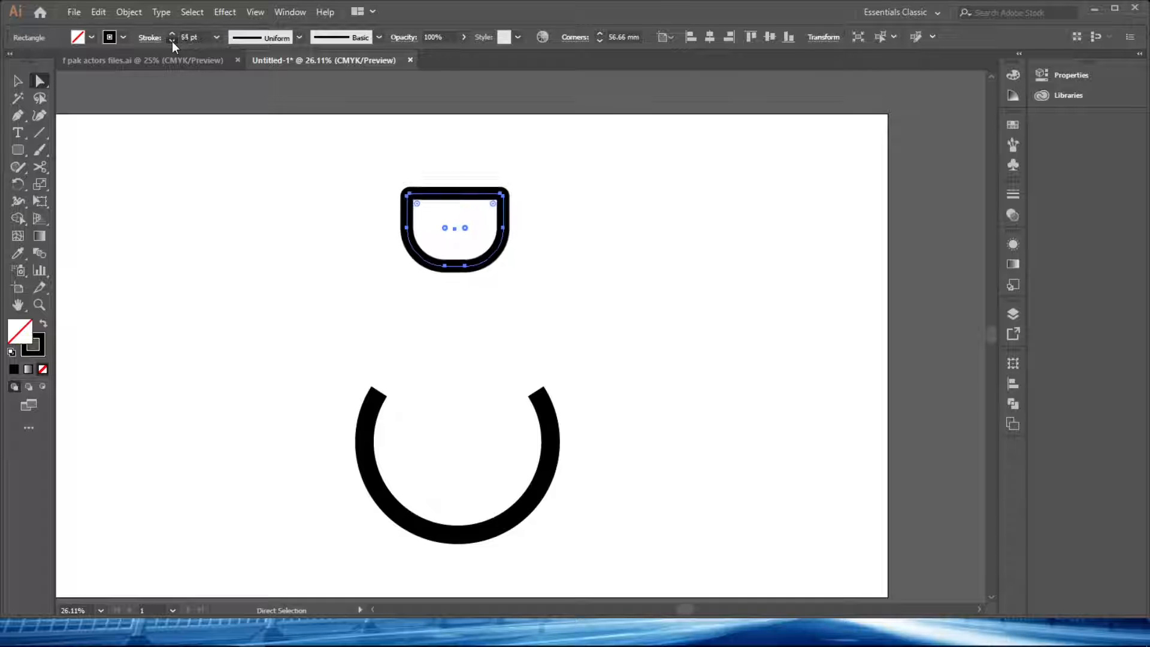
pyautogui.click(172, 41)
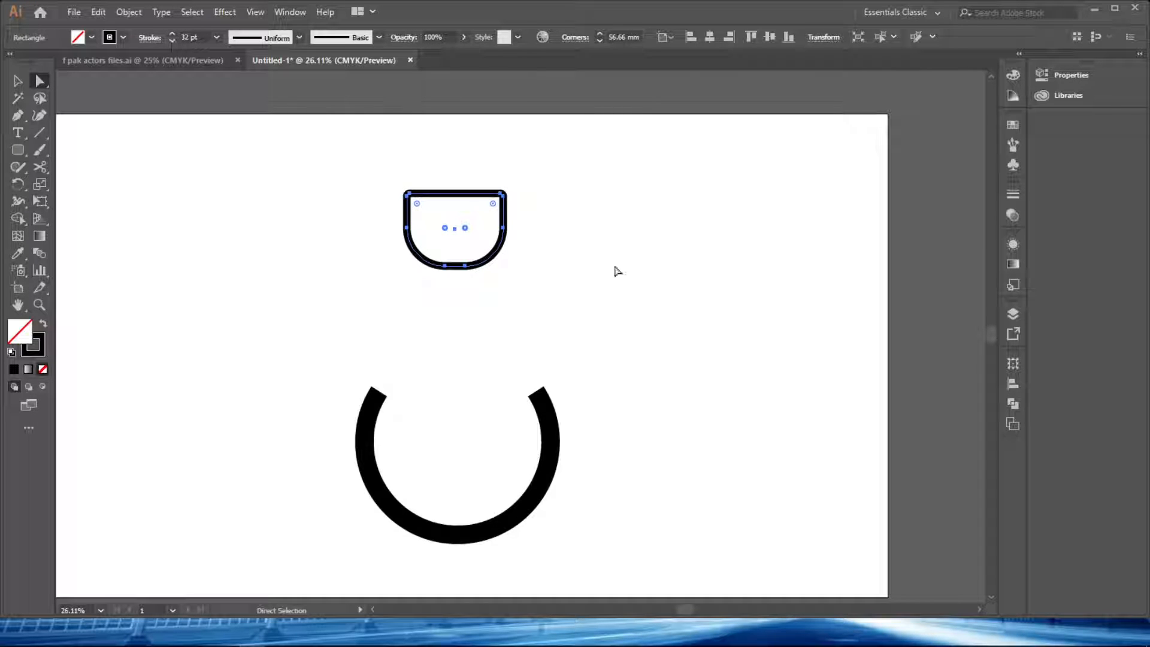
pyautogui.click(42, 325)
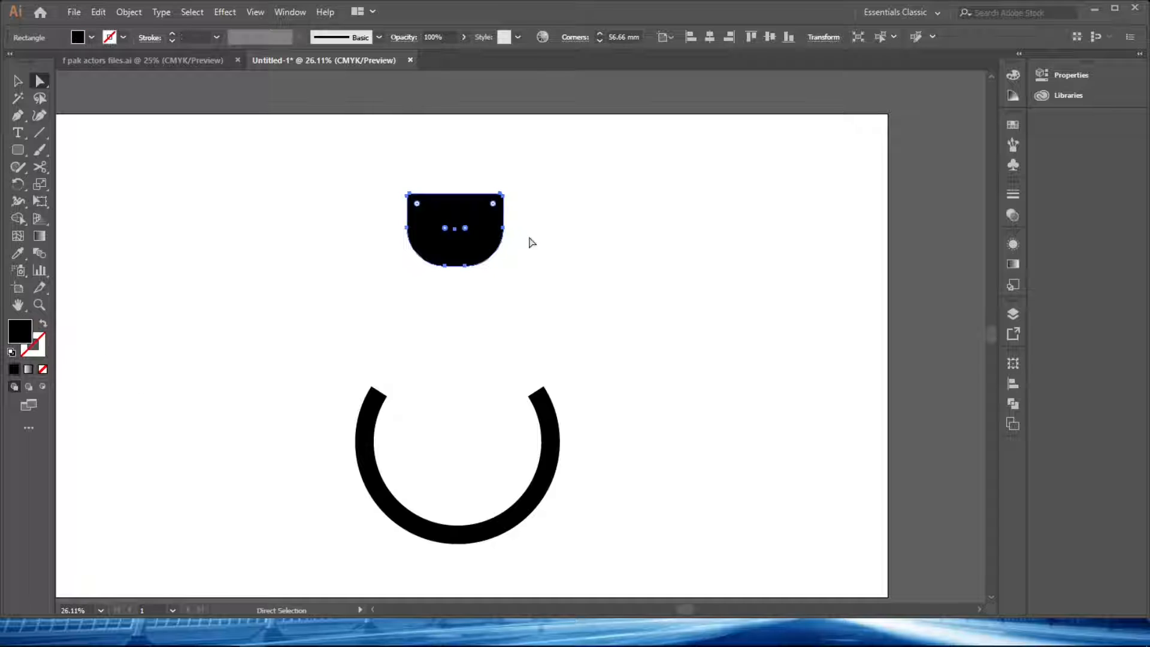
# Draw a vertical line from inside the plug body down towards the arc and thicken its stroke to about 79 pt.
pyautogui.click(39, 132)
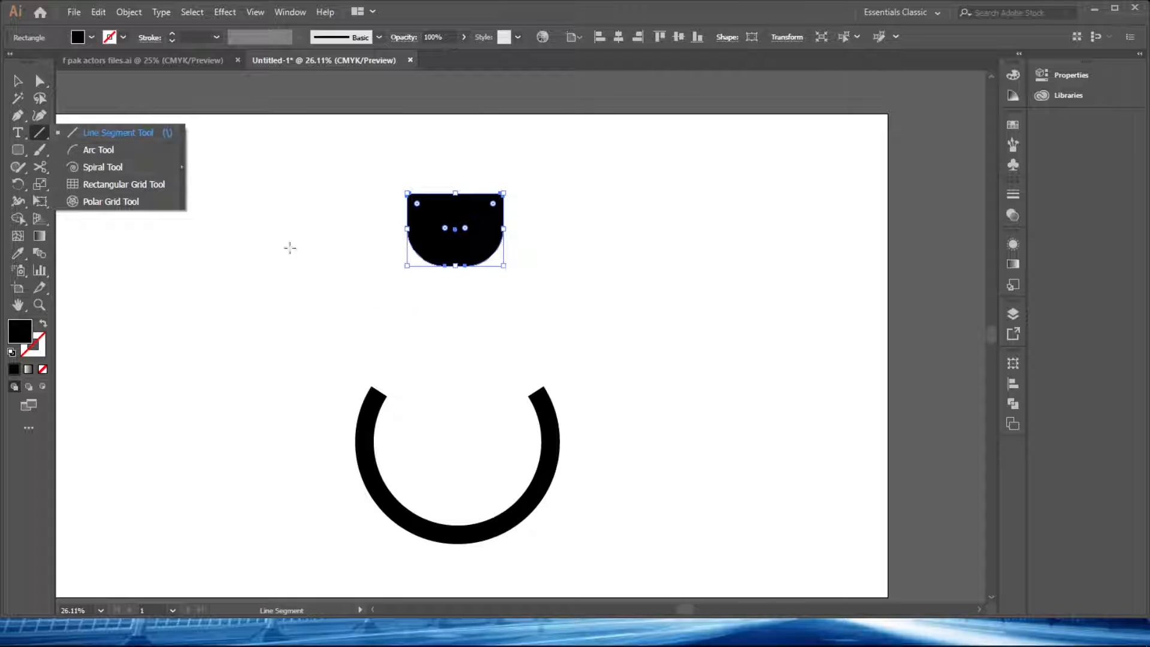
pyautogui.click(98, 137)
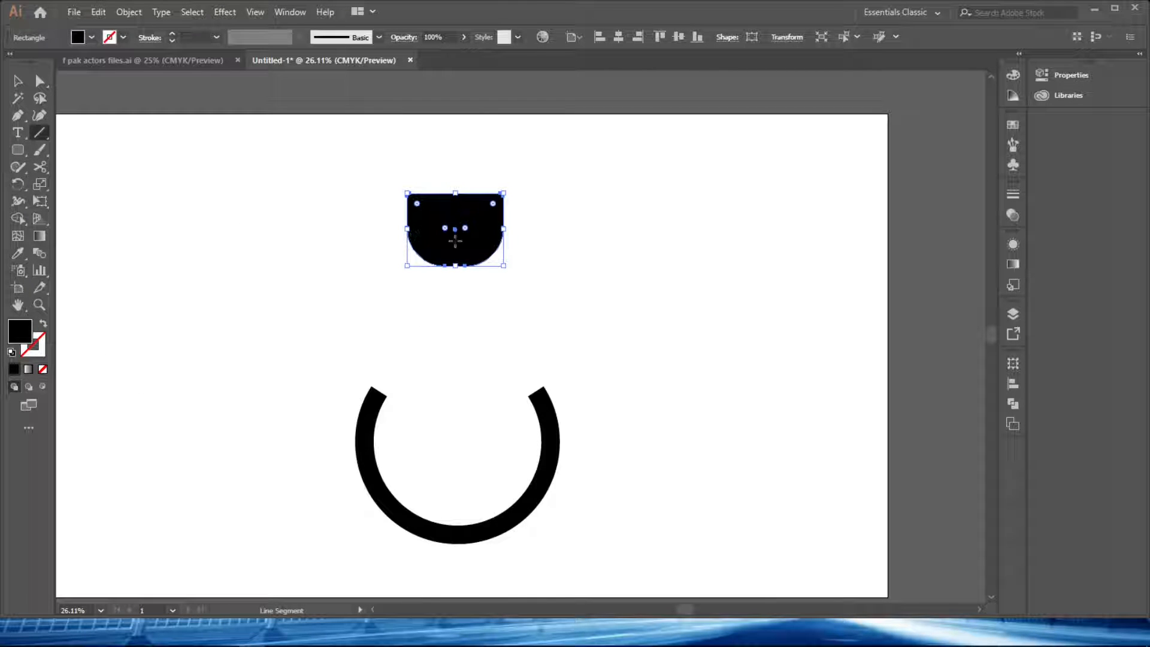
pyautogui.moveTo(455, 240); pyautogui.dragTo(455, 352)
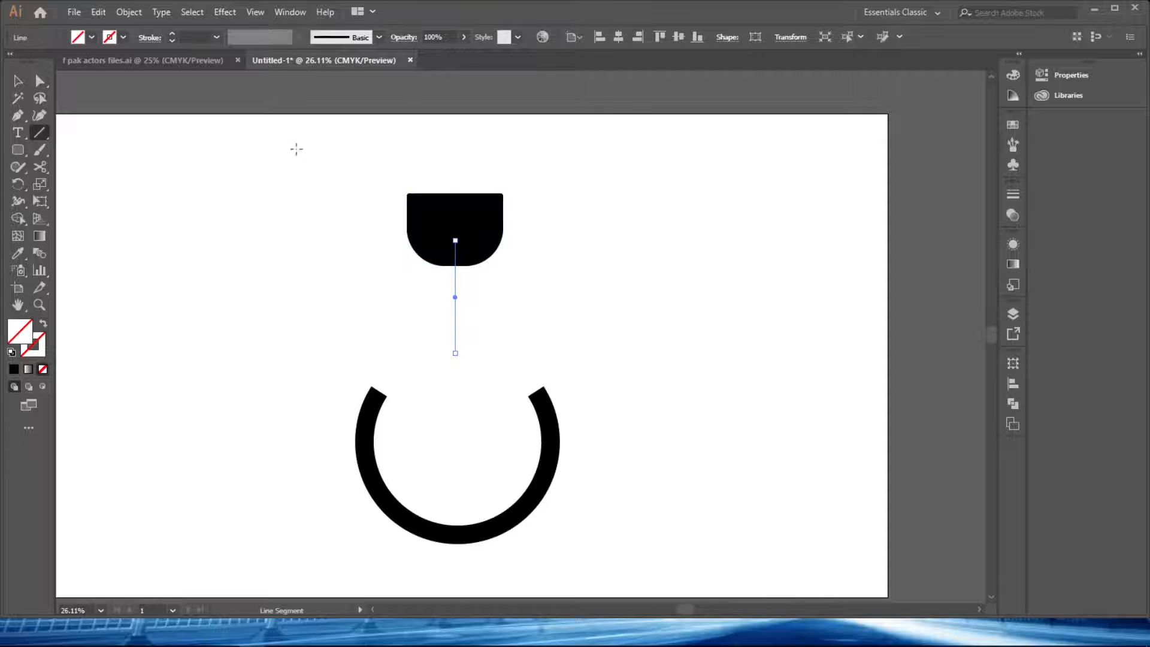
pyautogui.click(172, 35)
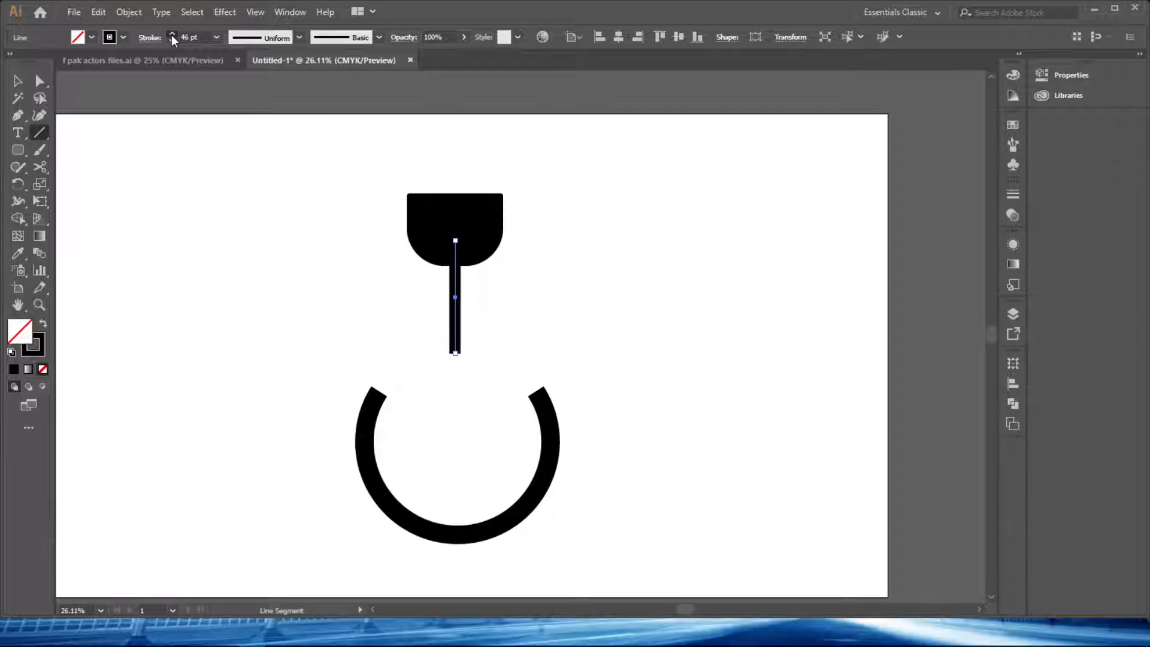
pyautogui.click(172, 35)
pyautogui.click(150, 37)
pyautogui.click(895, 228)
pyautogui.scroll(1, 566, 270)
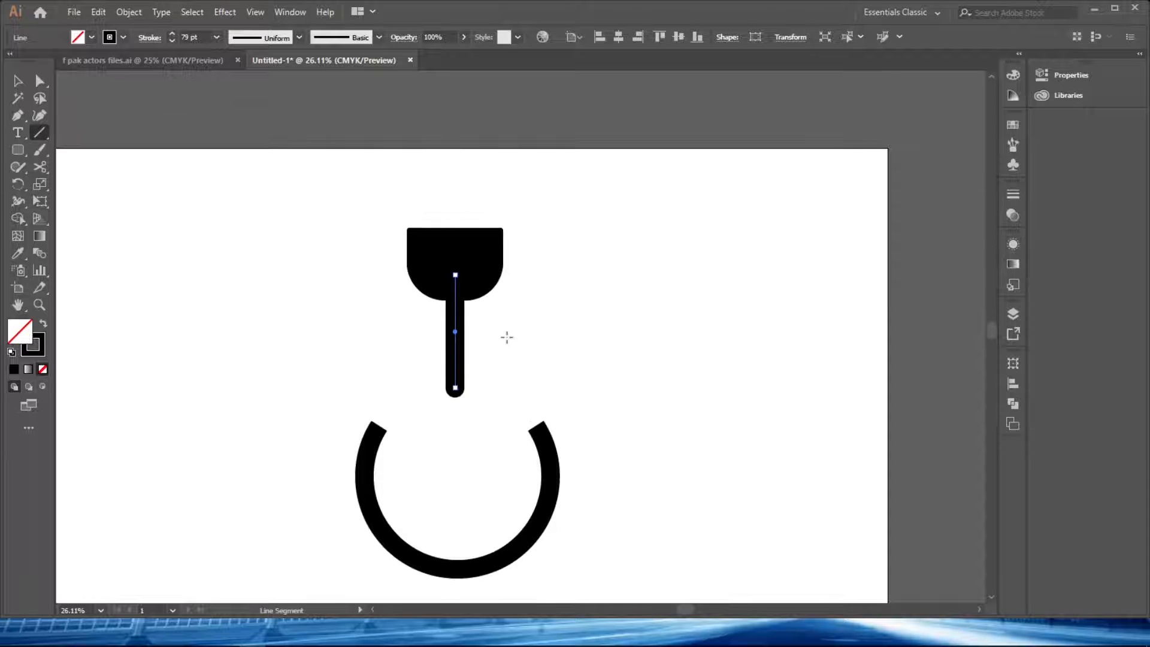
pyautogui.press('v')
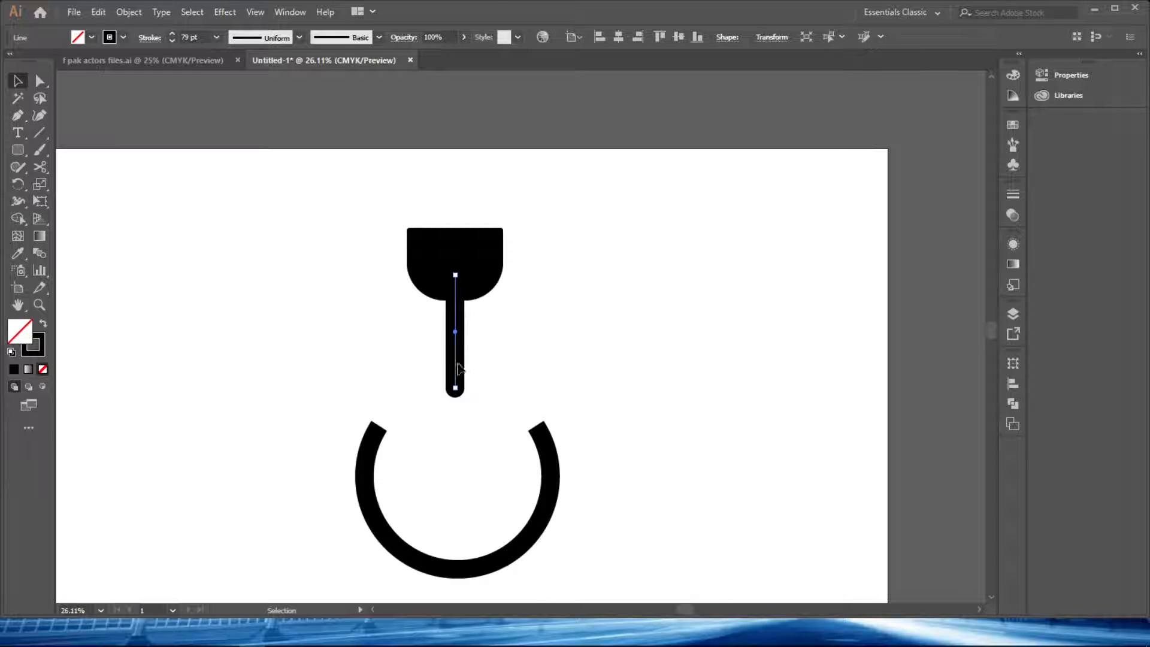
pyautogui.hotkey('ctrl', 'z')
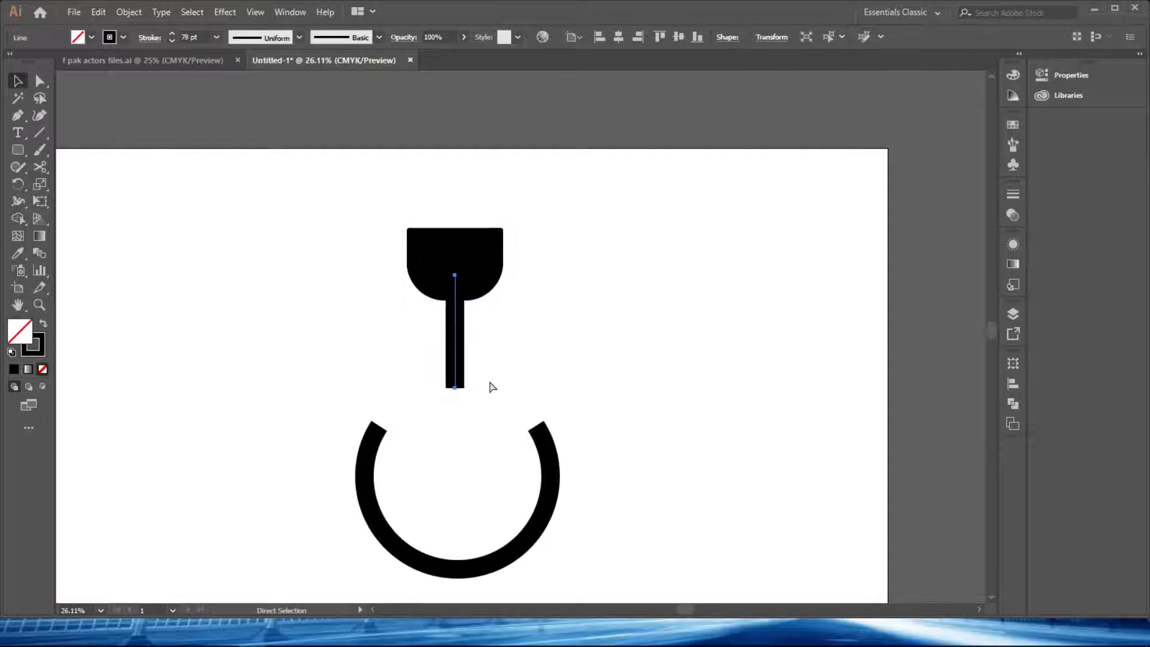
# Give the 76 pt line below the plug body round caps.
pyautogui.click(1012, 194)
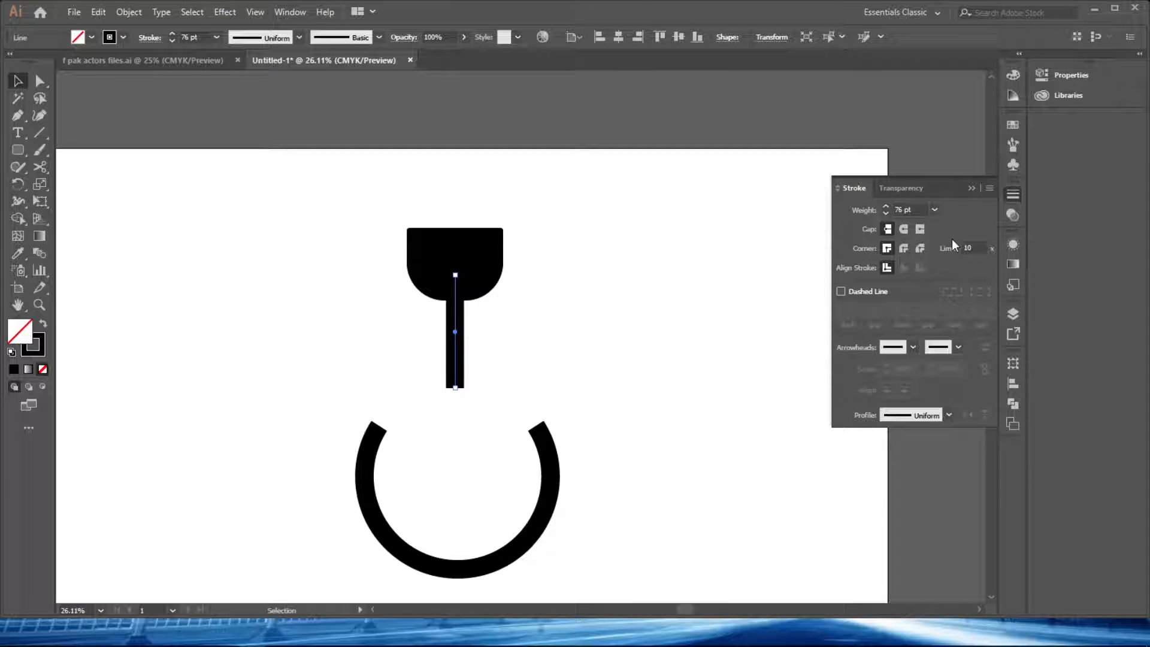
pyautogui.click(904, 230)
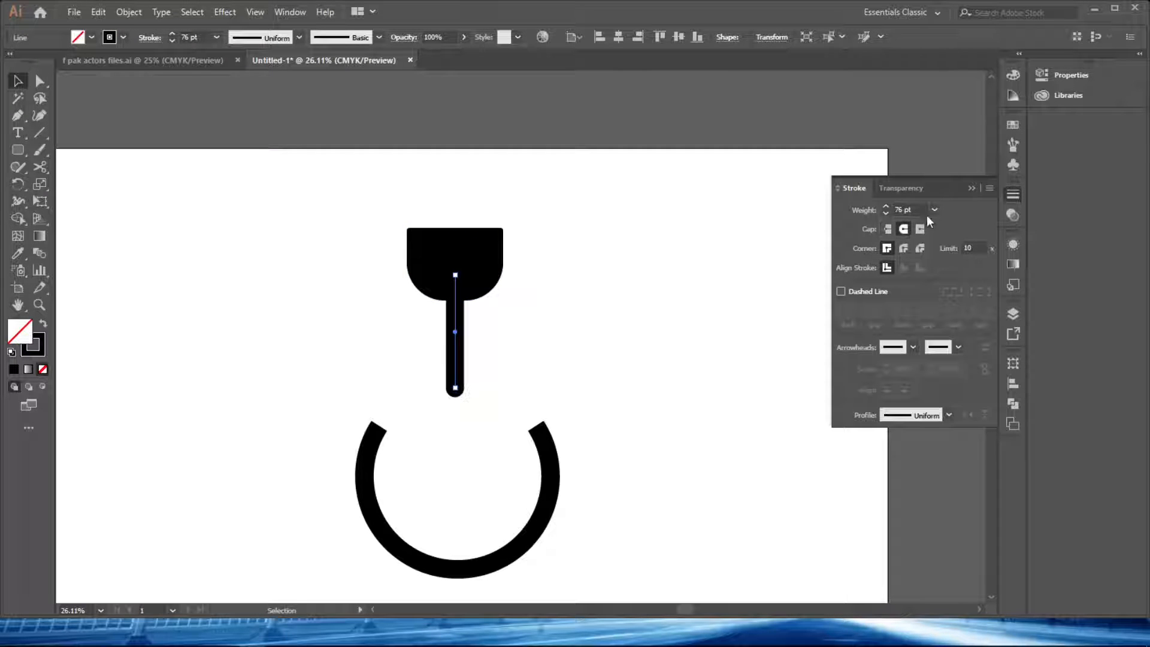
pyautogui.click(537, 317)
# Copy the round-capped line to the plug body's upper edge and shorten the copy into a prong.
pyautogui.moveTo(456, 322); pyautogui.dragTo(542, 276)
pyautogui.press('a')
pyautogui.moveTo(541, 343); pyautogui.dragTo(541, 262)
pyautogui.press('v')
# Duplicate the prong so that two matching prongs stand on the plug body's upper edge.
pyautogui.scroll(2, 543, 251)
pyautogui.moveTo(517, 298); pyautogui.dragTo(636, 405)
pyautogui.moveTo(659, 347); pyautogui.dragTo(552, 314)
pyautogui.click(597, 332)
pyautogui.scroll(-2, 600, 361)
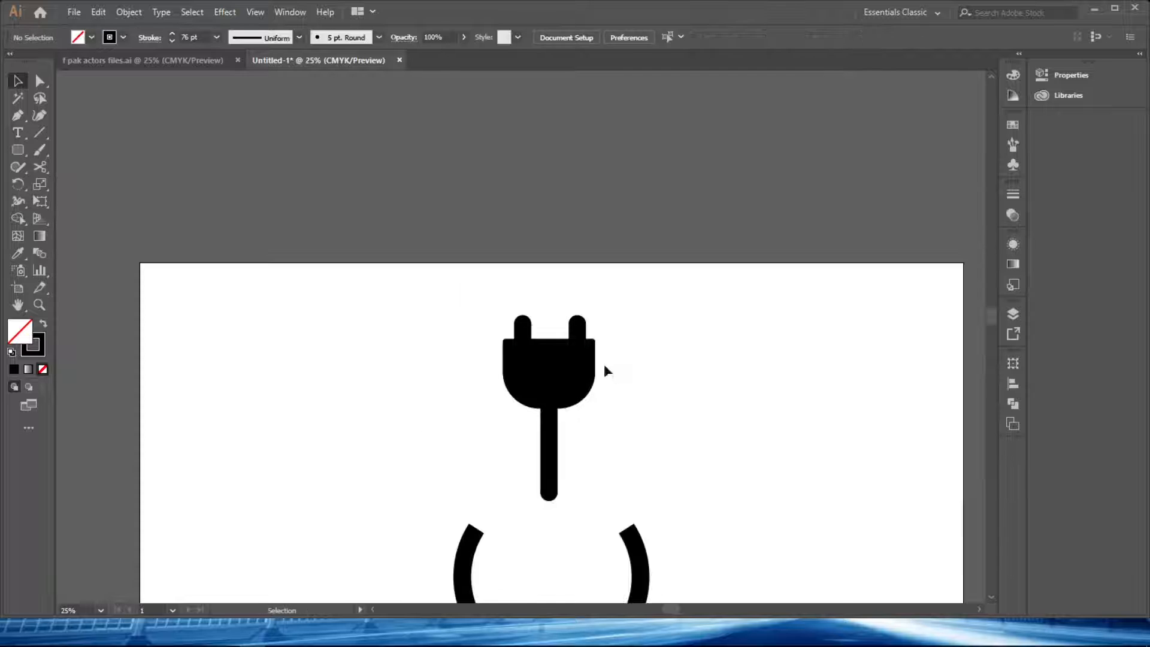
pyautogui.scroll(-2, 596, 299)
pyautogui.moveTo(597, 199); pyautogui.dragTo(648, 297)
pyautogui.moveTo(599, 162); pyautogui.dragTo(532, 353)
pyautogui.moveTo(557, 293); pyautogui.dragTo(556, 404)
pyautogui.hotkey('ctrl', 'z')
# Move the whole plug down into the open arc and group its parts.
pyautogui.moveTo(601, 180); pyautogui.dragTo(481, 380)
pyautogui.moveTo(544, 269); pyautogui.dragTo(544, 329)
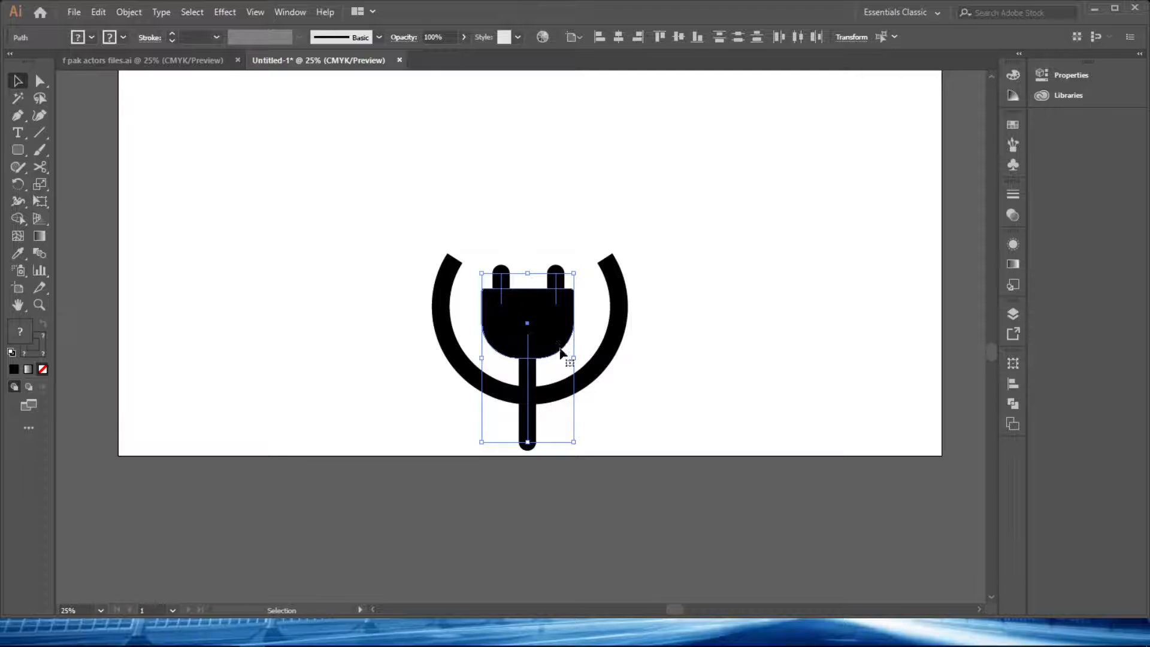
pyautogui.rightClick(544, 329)
pyautogui.click(601, 419)
# Align the grouped plug and the arc to each other's horizontal centre.
pyautogui.keyDown('shift'); pyautogui.click(619, 331); pyautogui.keyUp('shift')
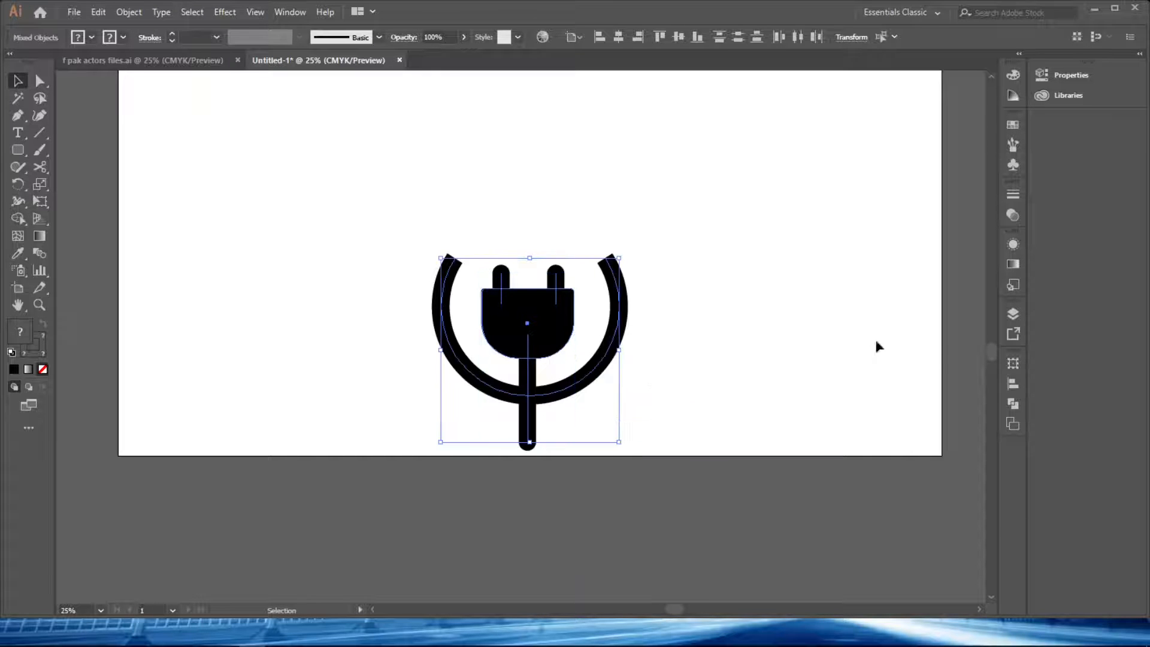
pyautogui.click(1012, 383)
pyautogui.click(870, 395)
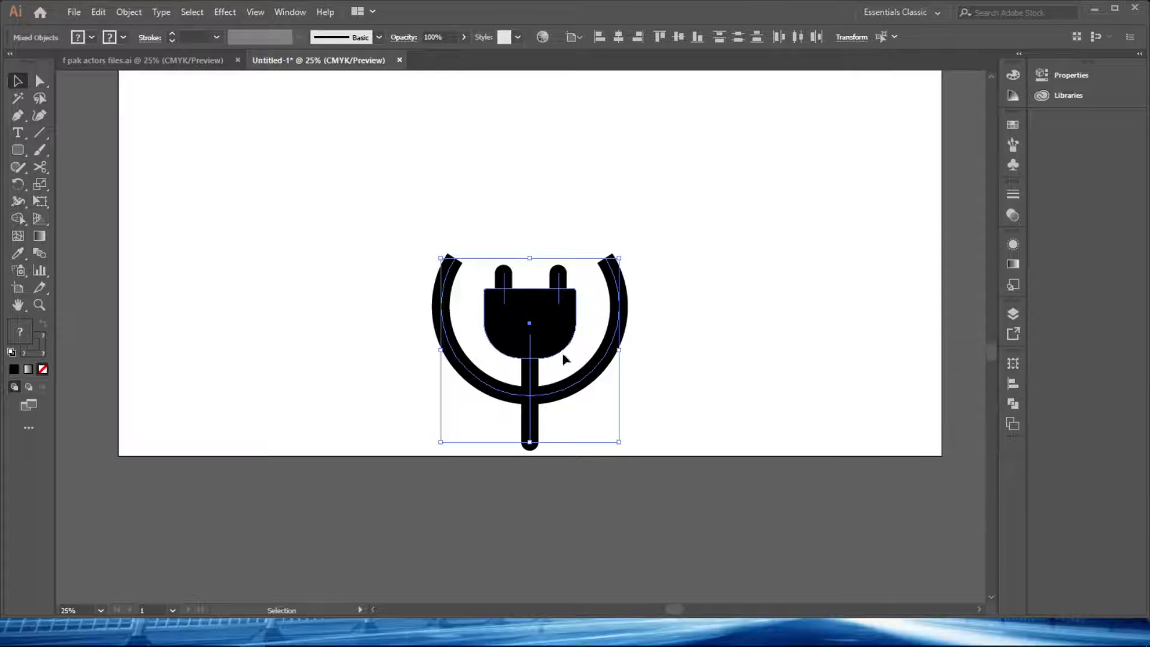
pyautogui.keyDown('shift'); pyautogui.click(617, 284); pyautogui.keyUp('shift')
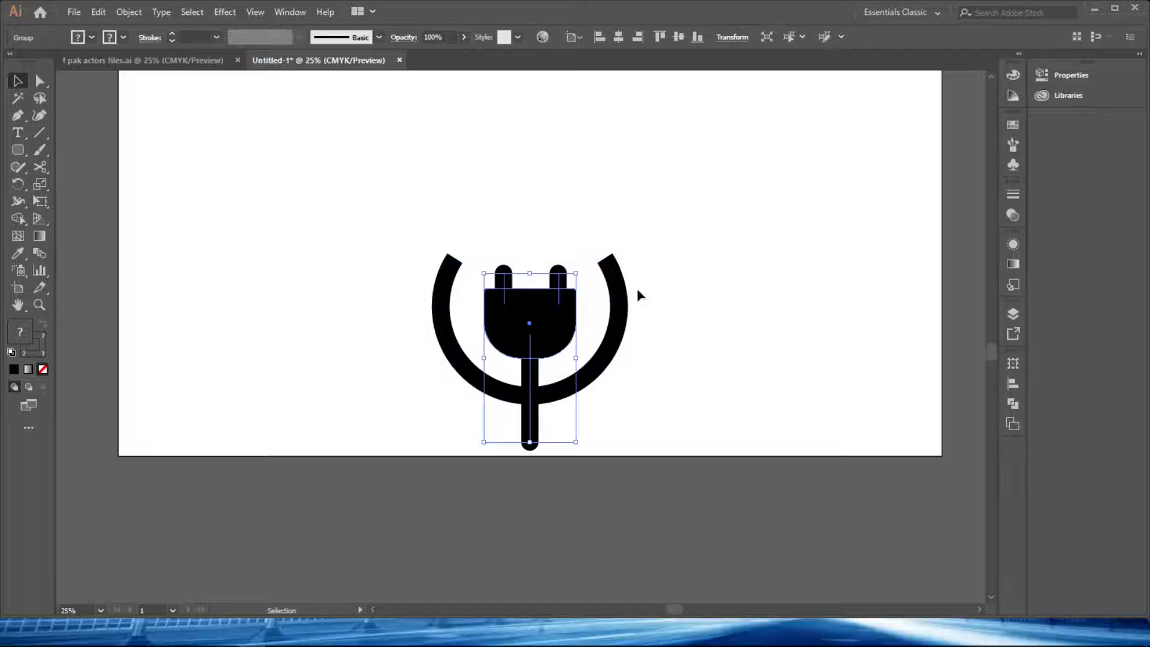
pyautogui.click(658, 252)
pyautogui.hotkey('ctrl', 'a')
pyautogui.moveTo(620, 322); pyautogui.dragTo(684, 327)
pyautogui.press('c')
pyautogui.scroll(2, 582, 380)
pyautogui.moveTo(659, 406); pyautogui.dragTo(564, 383)
pyautogui.click(660, 412)
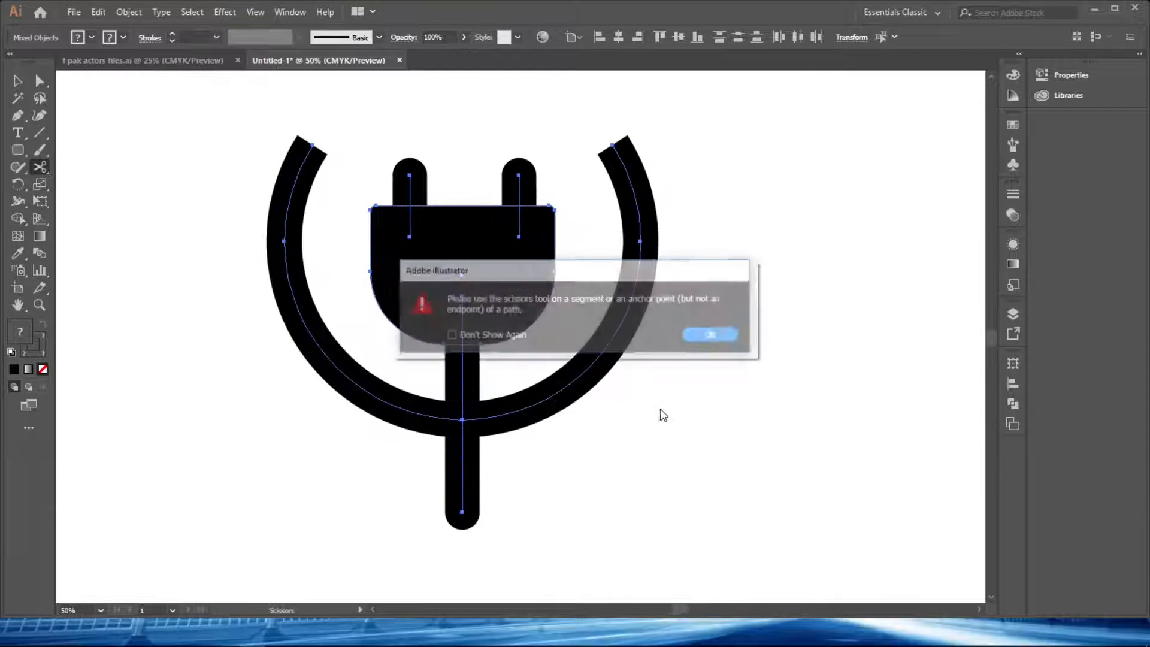
pyautogui.click(716, 336)
pyautogui.click(685, 433)
pyautogui.click(714, 335)
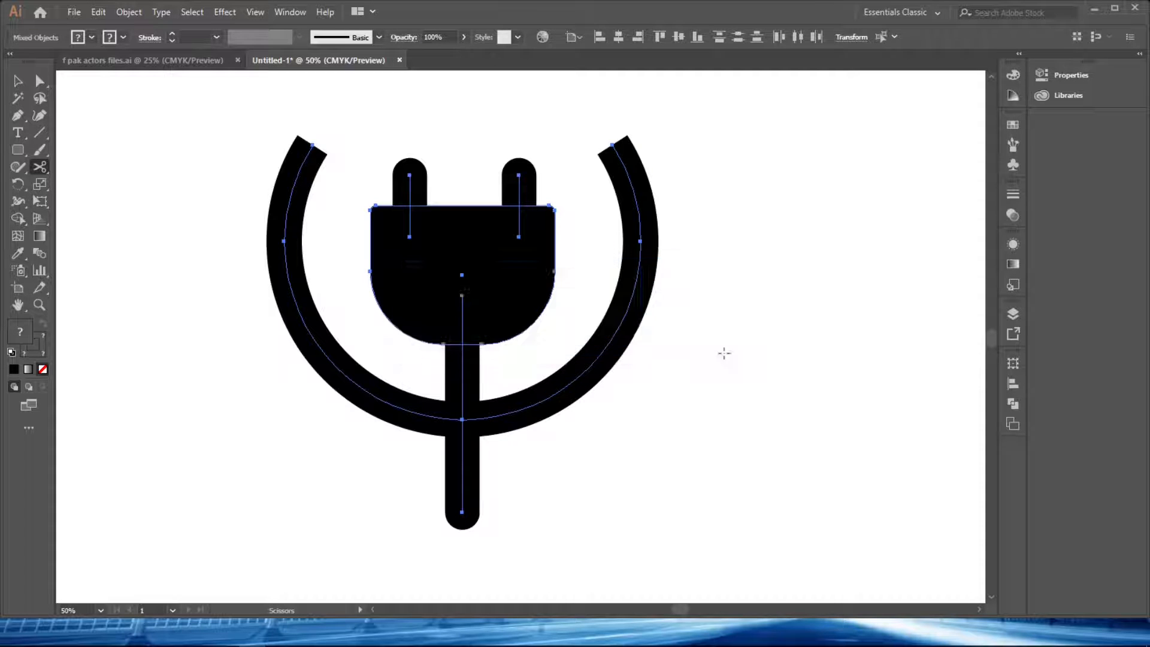
# Ungroup the plug into its separate body, prongs and cord line.
pyautogui.press('v')
pyautogui.click(501, 380)
pyautogui.rightClick(473, 319)
pyautogui.click(548, 434)
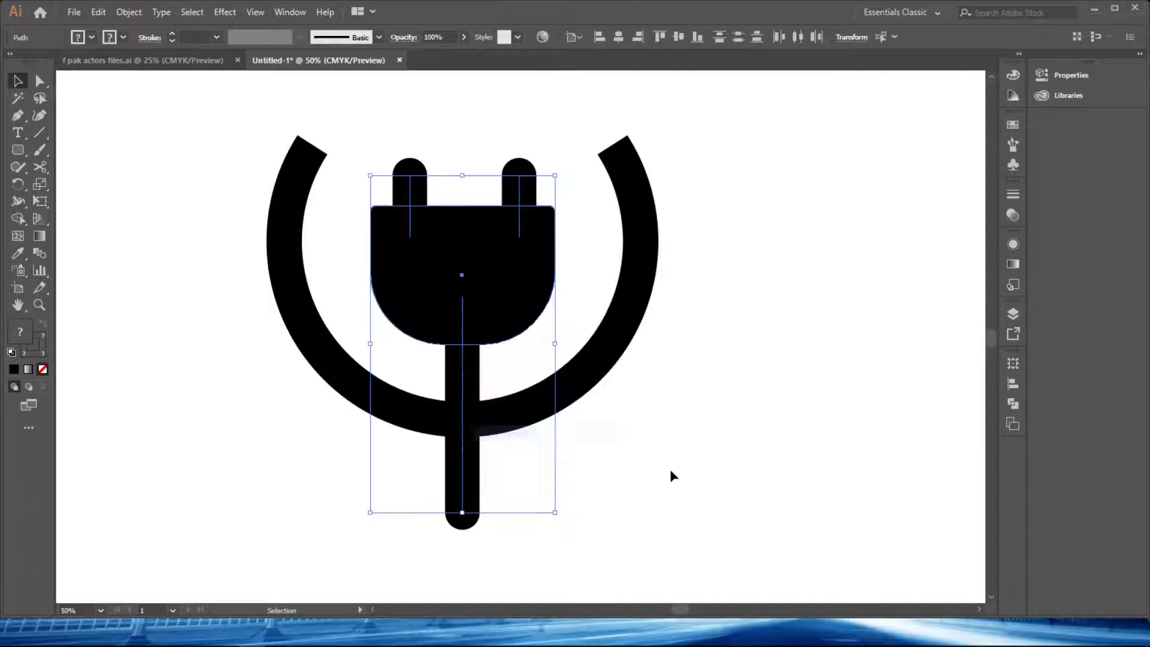
# Shorten the plug's cord line so that its lower end lies inside the bottom of the arc.
pyautogui.click(671, 472)
pyautogui.press('a')
pyautogui.click(465, 515)
pyautogui.moveTo(465, 515); pyautogui.dragTo(461, 418)
pyautogui.moveTo(531, 471); pyautogui.dragTo(539, 552)
pyautogui.press('v')
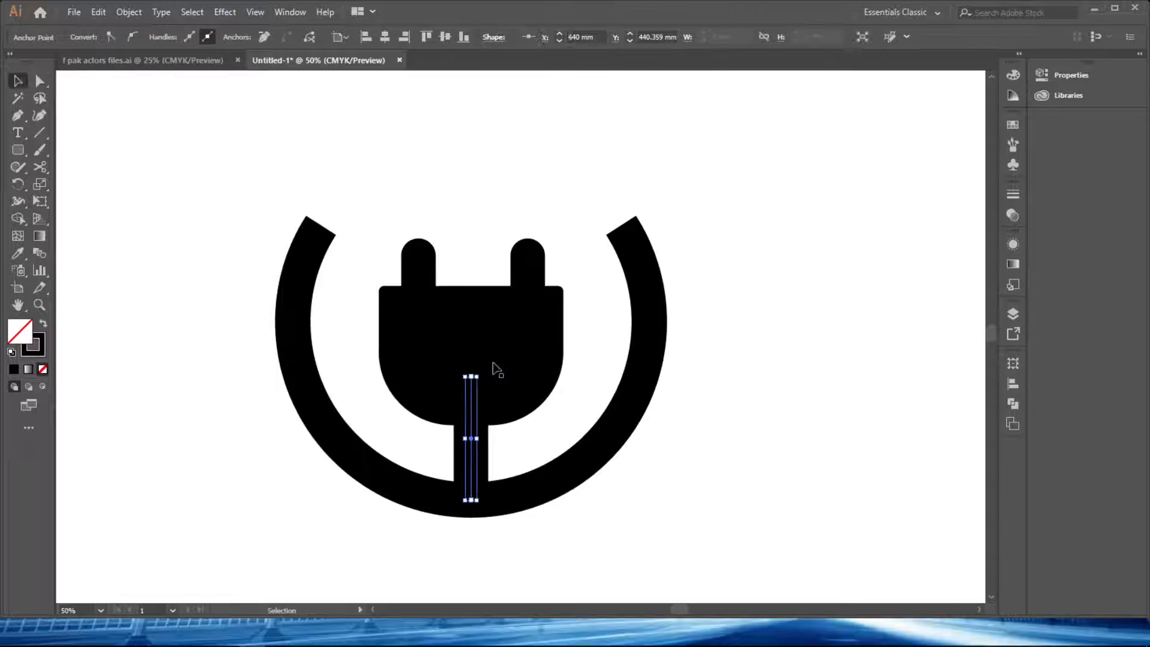
# Scale down the plug body, prongs and cord together and place them in the arc with the cord touching its bottom.
pyautogui.click(494, 367)
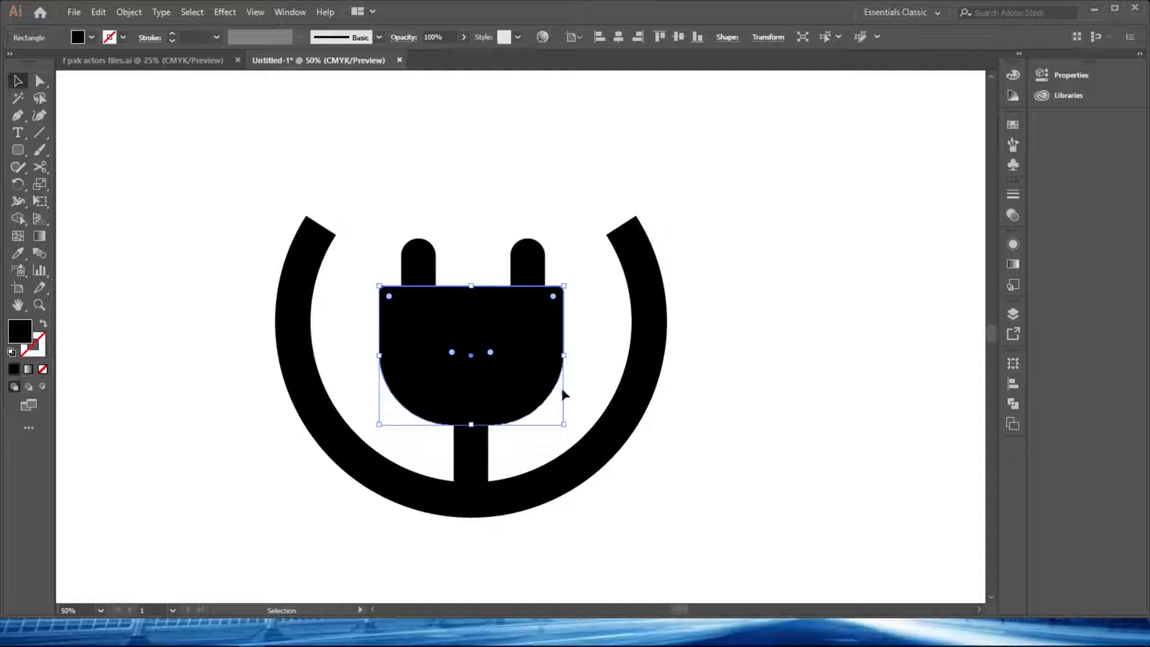
pyautogui.click(583, 364)
pyautogui.click(636, 398)
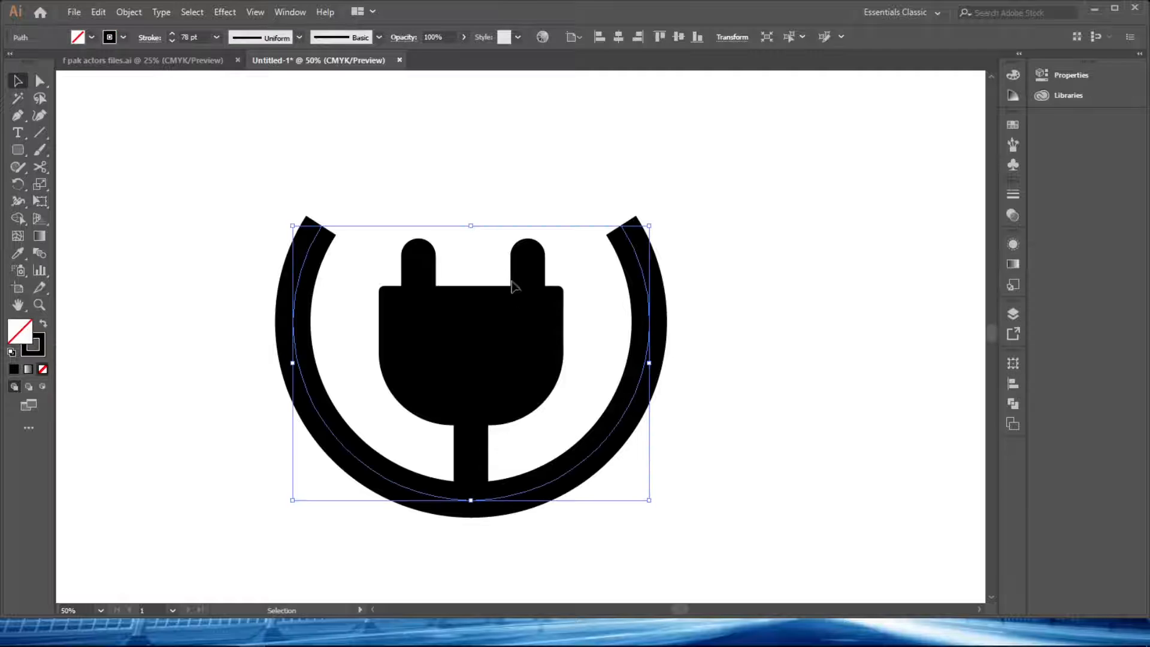
pyautogui.hotkey('ctrl', 'shift', 'a')
pyautogui.moveTo(534, 406); pyautogui.dragTo(397, 440)
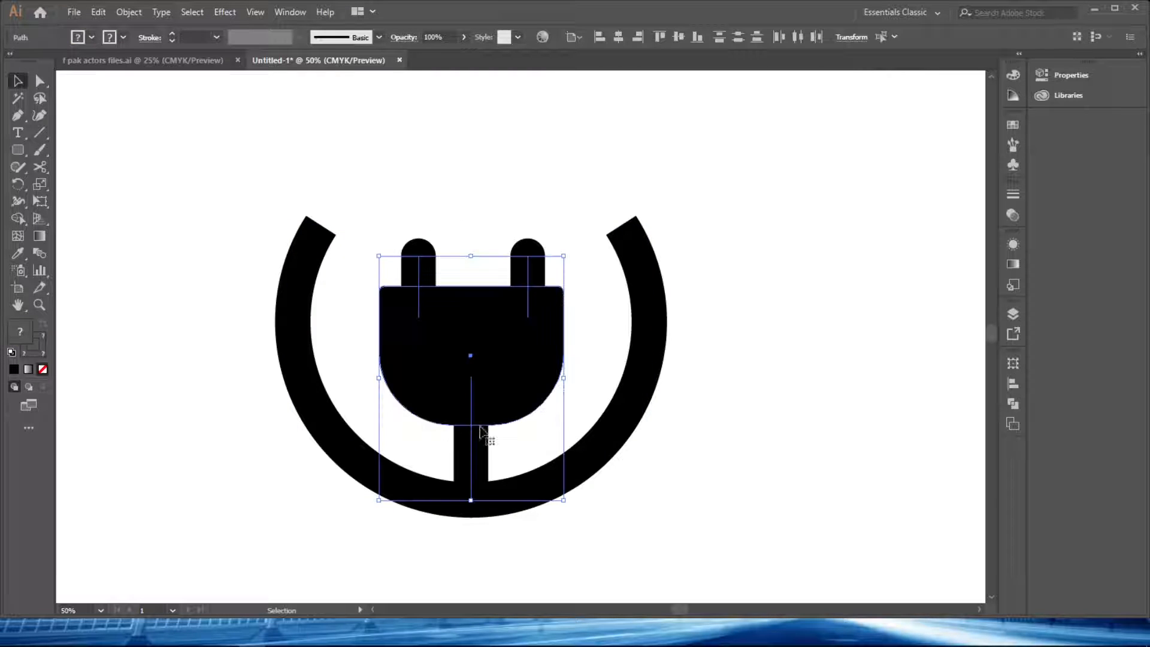
pyautogui.moveTo(567, 499); pyautogui.dragTo(515, 436)
pyautogui.moveTo(471, 350); pyautogui.dragTo(499, 396)
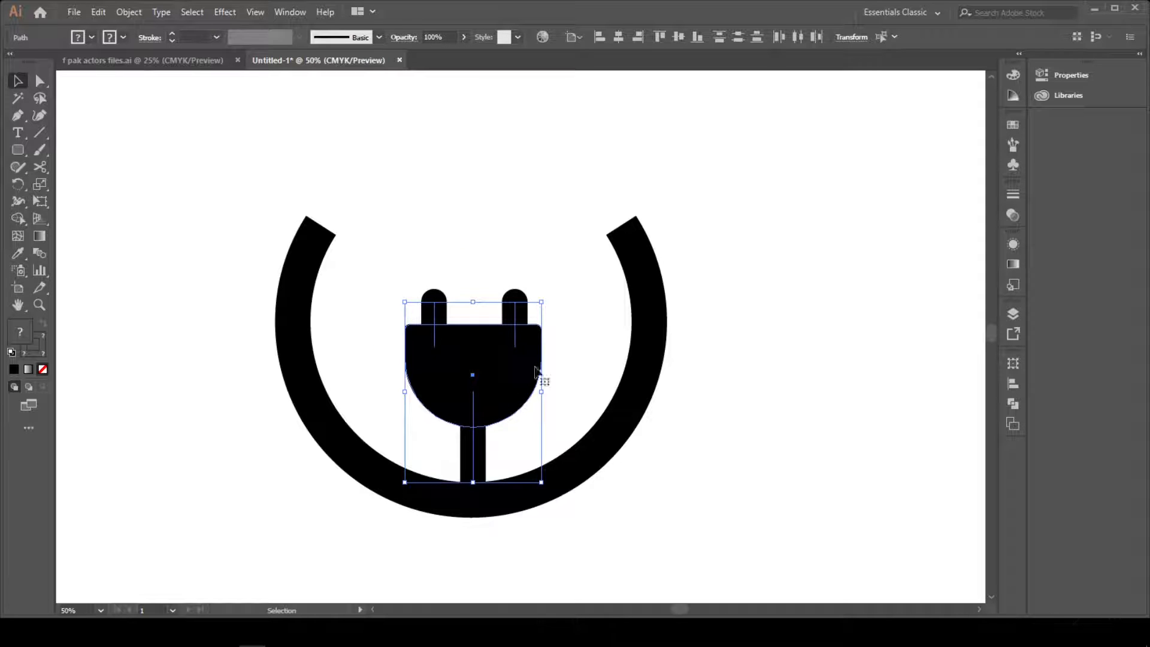
# Group the plug's body, prongs and cord into one object.
pyautogui.click(556, 389)
pyautogui.moveTo(560, 266); pyautogui.dragTo(396, 436)
pyautogui.click(1129, 581)
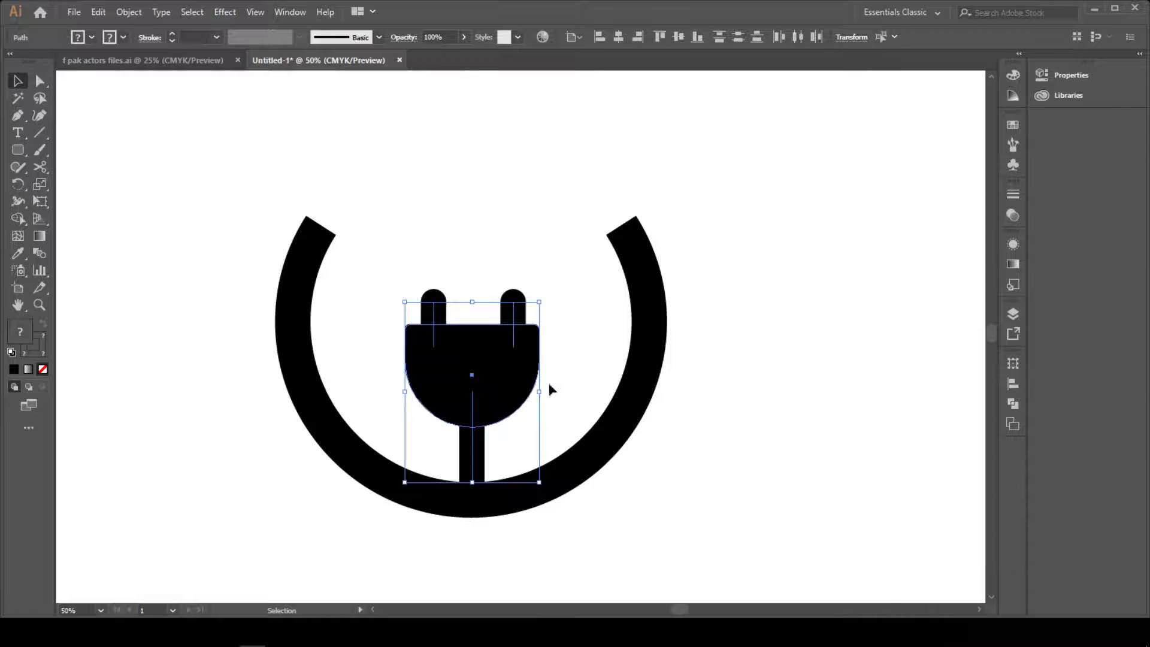
pyautogui.rightClick(482, 349)
pyautogui.click(590, 441)
pyautogui.moveTo(647, 303); pyautogui.dragTo(650, 305)
pyautogui.hotkey('ctrl', 'z')
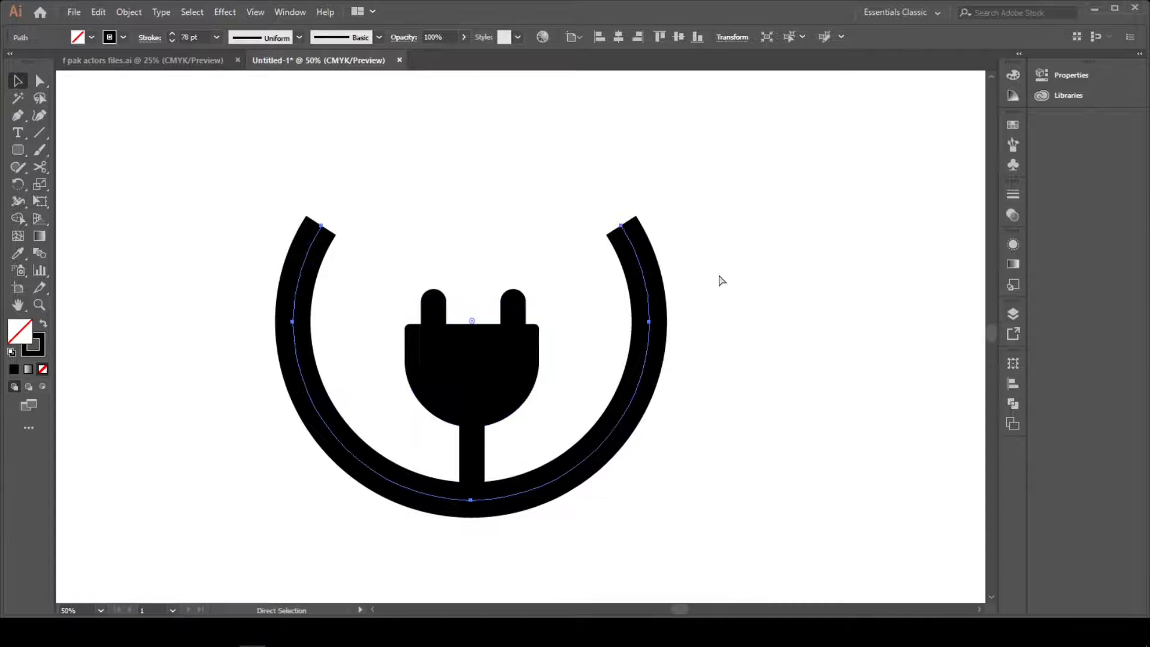
# Align the grouped plug and the arc to each other's horizontal centre.
pyautogui.hotkey('ctrl', 'a')
pyautogui.click(1012, 383)
pyautogui.click(871, 394)
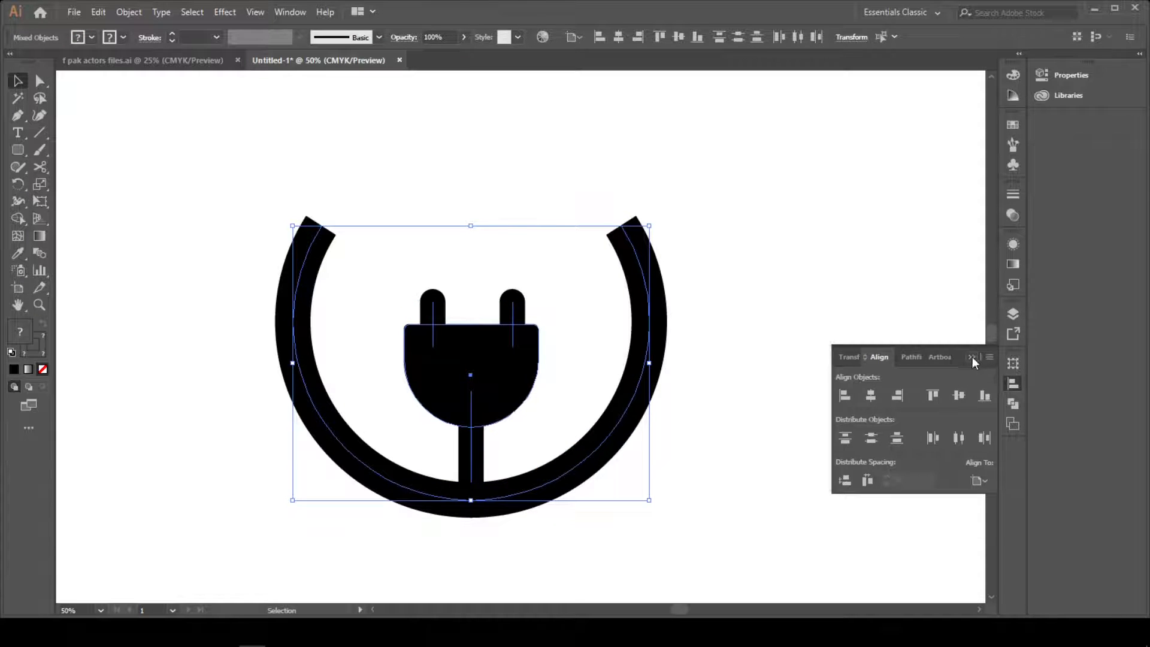
pyautogui.click(971, 357)
pyautogui.moveTo(781, 364); pyautogui.dragTo(826, 344)
pyautogui.click(822, 345)
# Enlarge the grouped plug slightly inside the arc, keeping its cord running into the arc's bottom.
pyautogui.scroll(-2, 666, 386)
pyautogui.scroll(3, 677, 391)
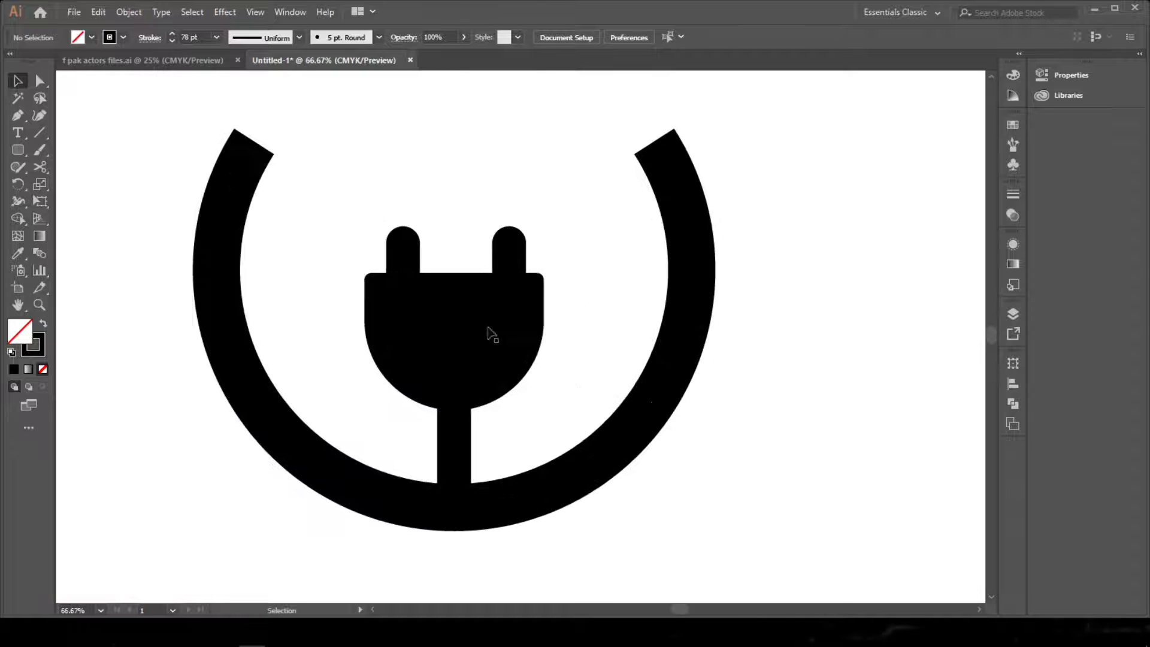
pyautogui.moveTo(343, 208); pyautogui.dragTo(571, 404)
pyautogui.moveTo(544, 486); pyautogui.dragTo(565, 513)
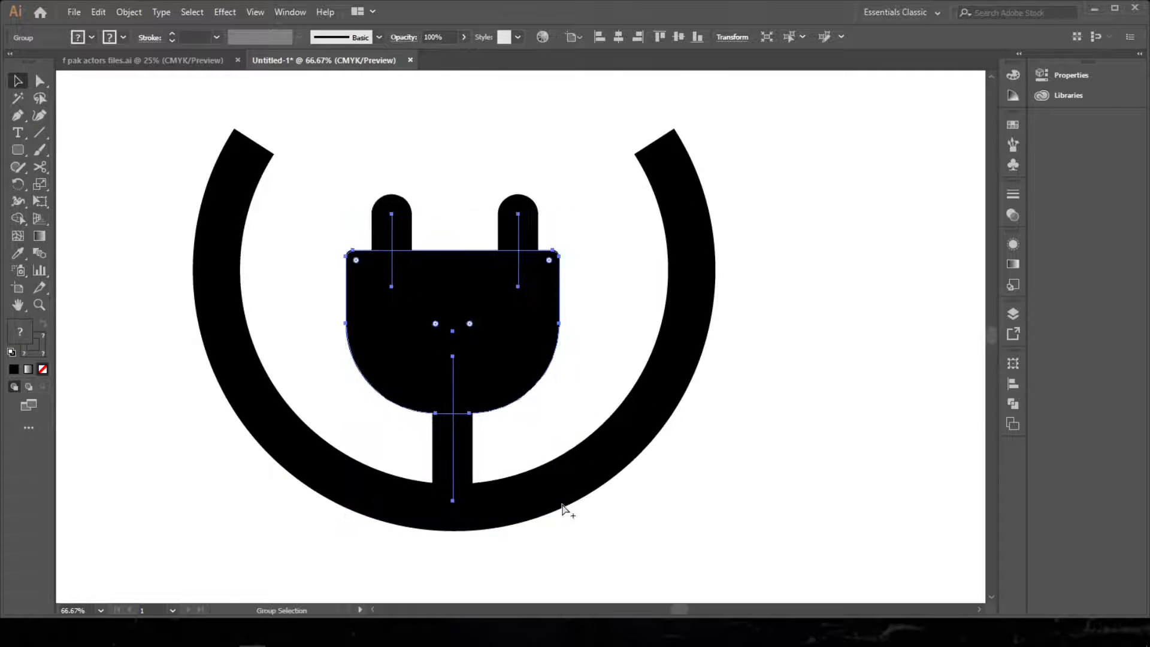
# Realign the enlarged plug and the arc on their horizontal centres.
pyautogui.scroll(-1, 562, 509)
pyautogui.hotkey('ctrl', 'a')
pyautogui.click(1012, 384)
pyautogui.click(870, 396)
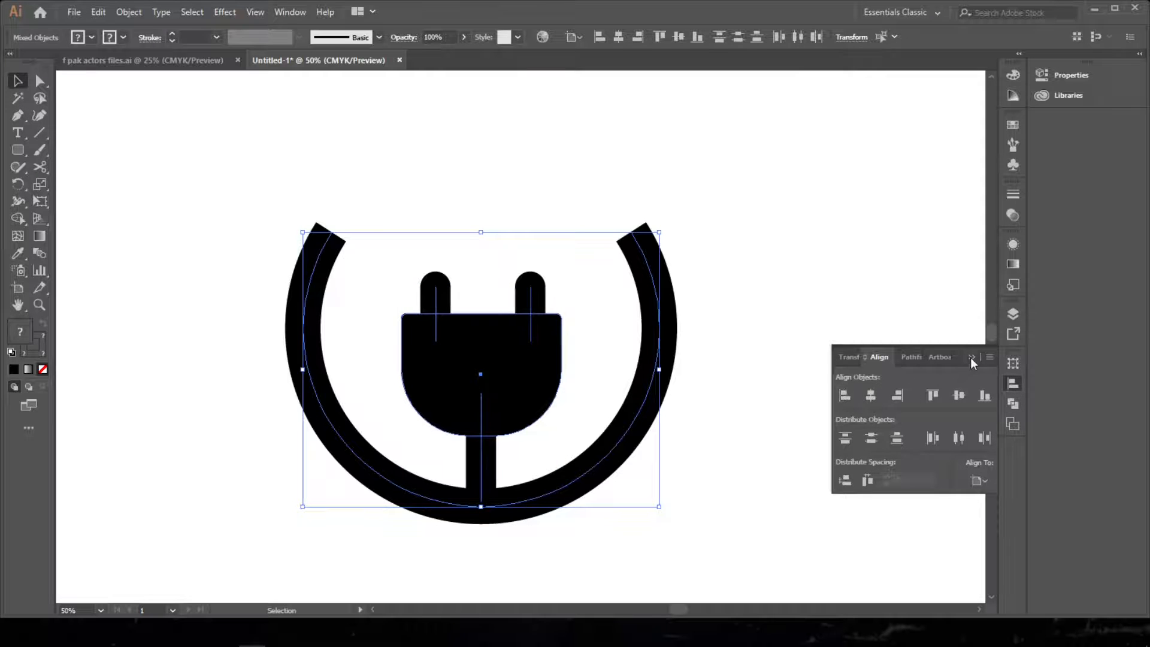
pyautogui.click(971, 357)
pyautogui.click(845, 414)
# Move the complete logo to the left half of the artboard and duplicate it at the same height in the right half.
pyautogui.scroll(-2, 845, 414)
pyautogui.moveTo(846, 415); pyautogui.dragTo(576, 372)
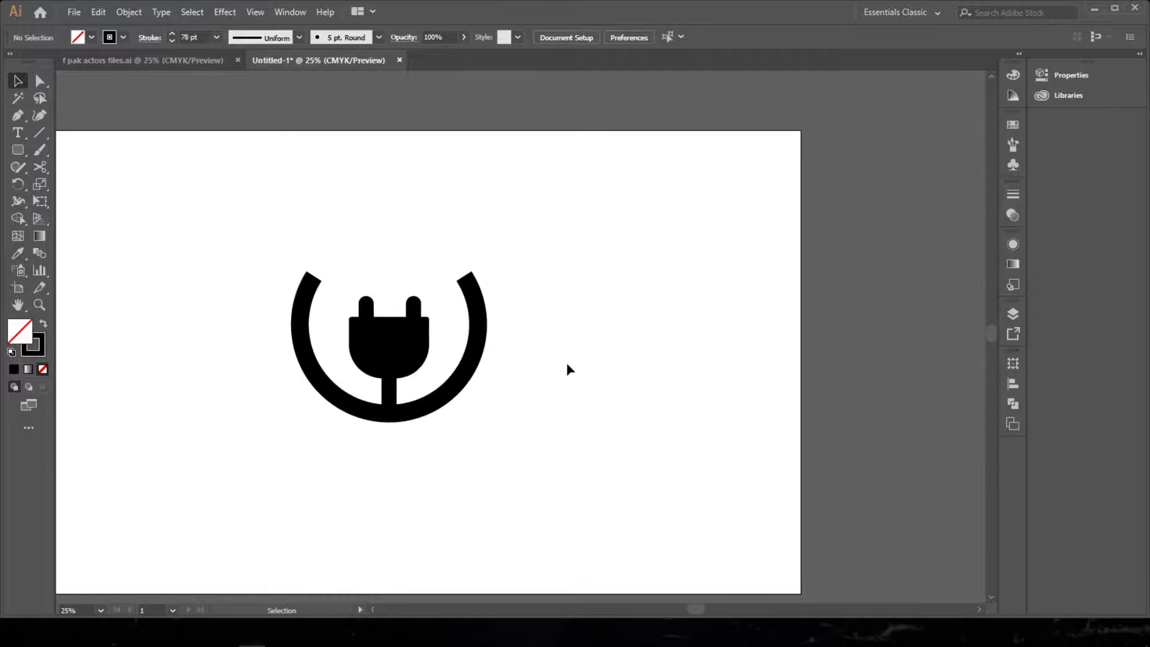
pyautogui.moveTo(498, 235); pyautogui.dragTo(256, 454)
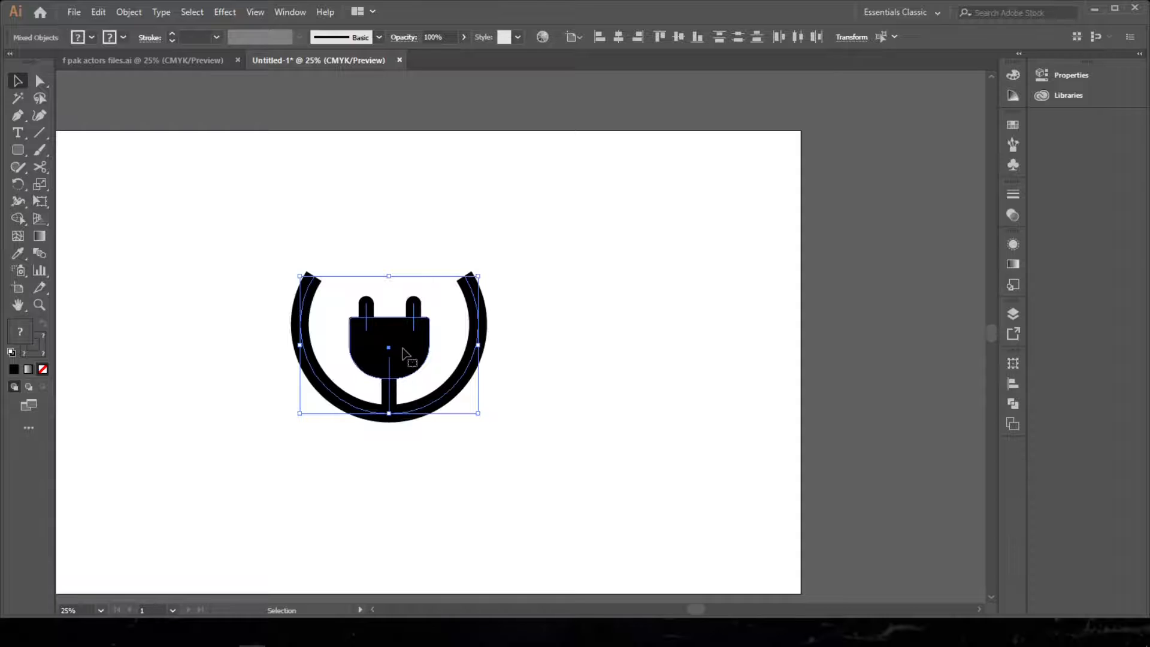
pyautogui.moveTo(403, 353); pyautogui.dragTo(552, 357)
pyautogui.hotkey('ctrl', 'z')
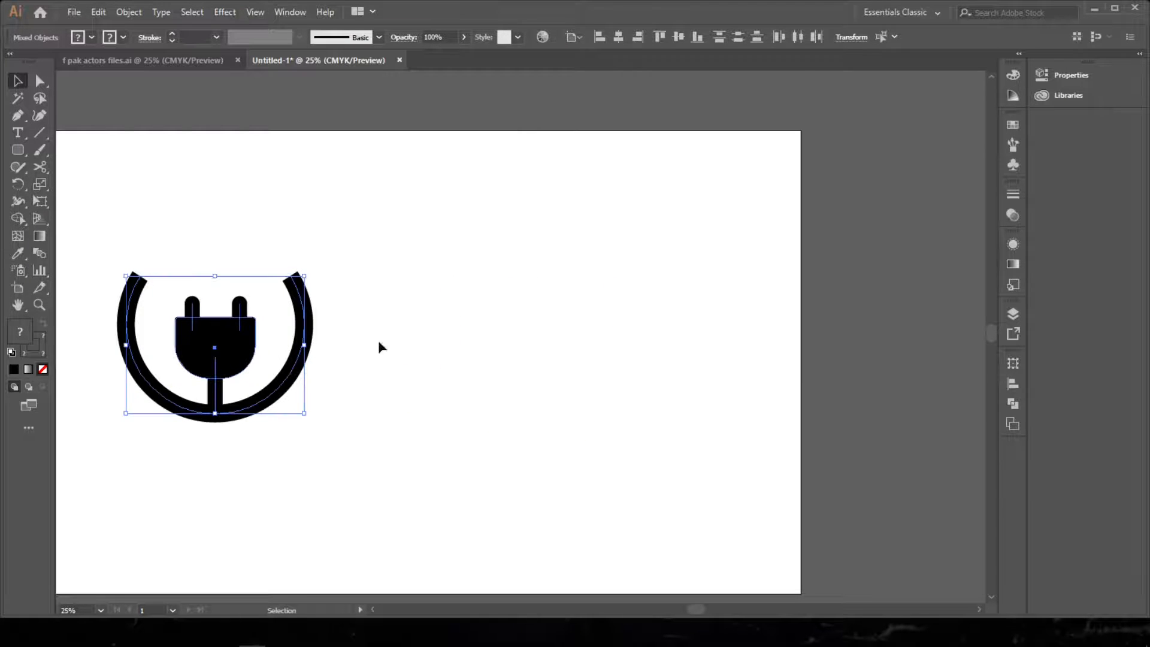
pyautogui.moveTo(232, 350); pyautogui.dragTo(544, 342)
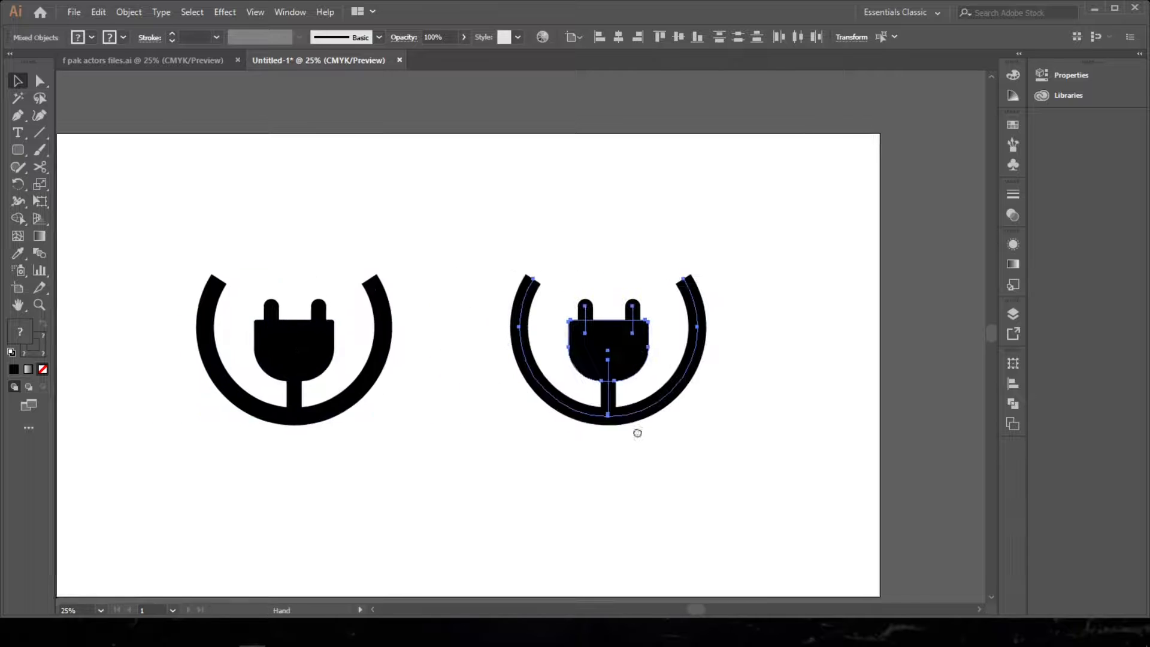
# Align the plugs and arcs of both logo copies to the vertical centre.
pyautogui.moveTo(465, 423); pyautogui.dragTo(164, 458)
pyautogui.click(1012, 383)
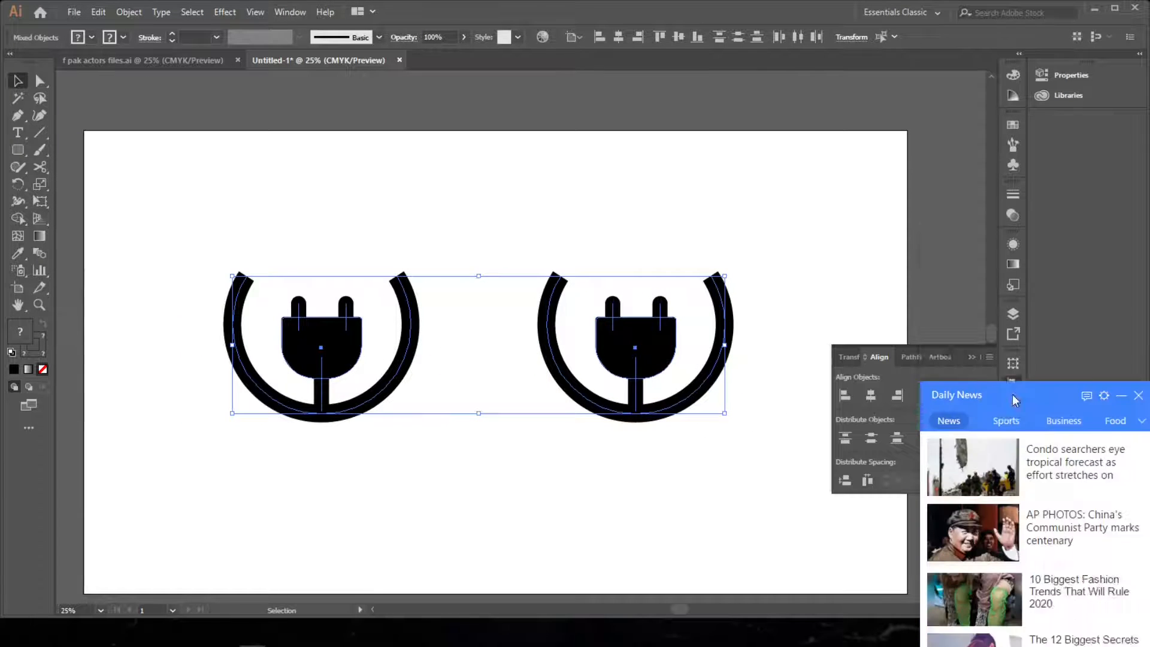
pyautogui.click(960, 396)
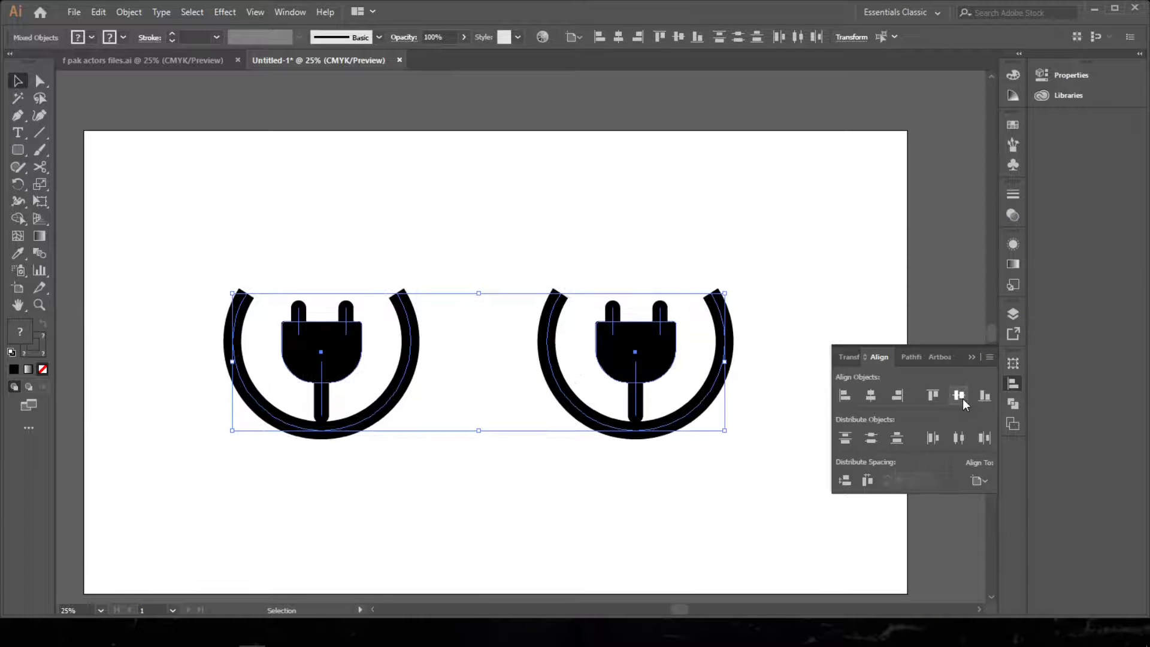
pyautogui.click(972, 357)
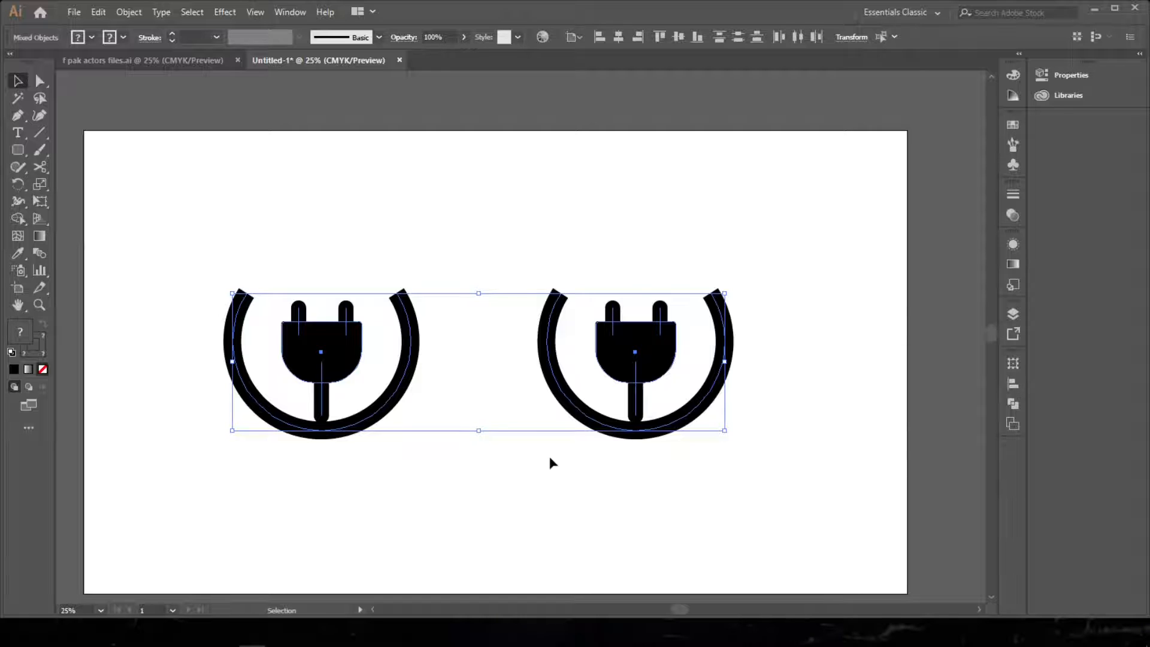
# Extend the cord of each plug downward so that both cords end inside their arcs.
pyautogui.keyDown('shift'); pyautogui.click(389, 402); pyautogui.keyUp('shift')
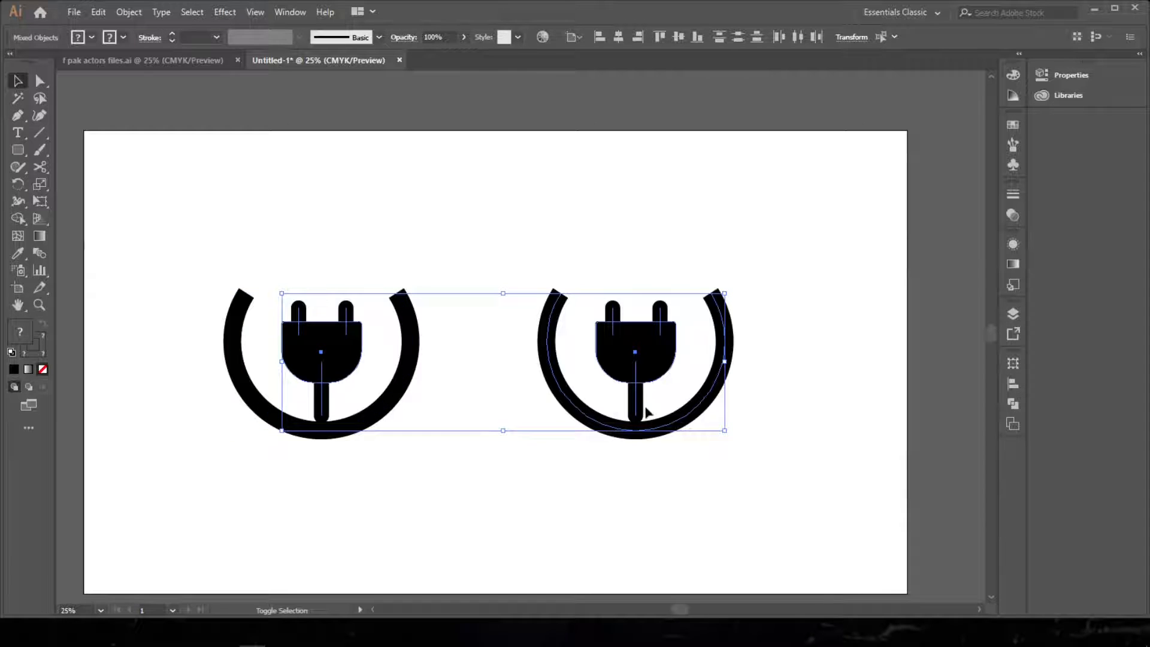
pyautogui.keyDown('shift'); pyautogui.click(678, 426); pyautogui.keyUp('shift')
pyautogui.press('a')
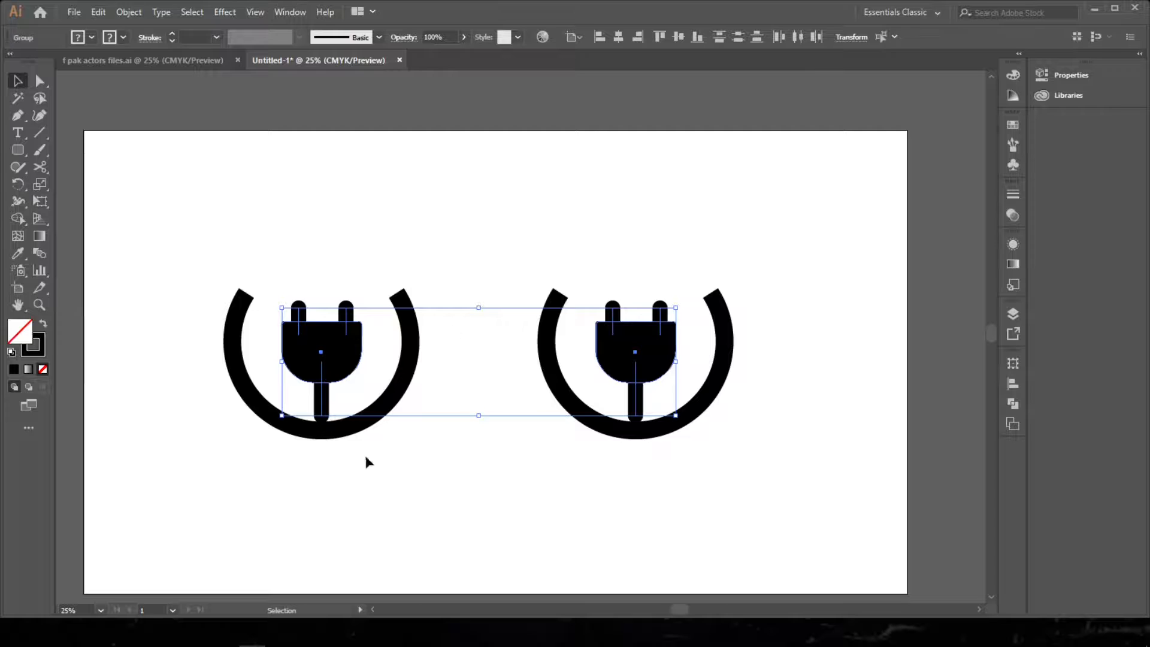
pyautogui.click(367, 462)
pyautogui.click(321, 415)
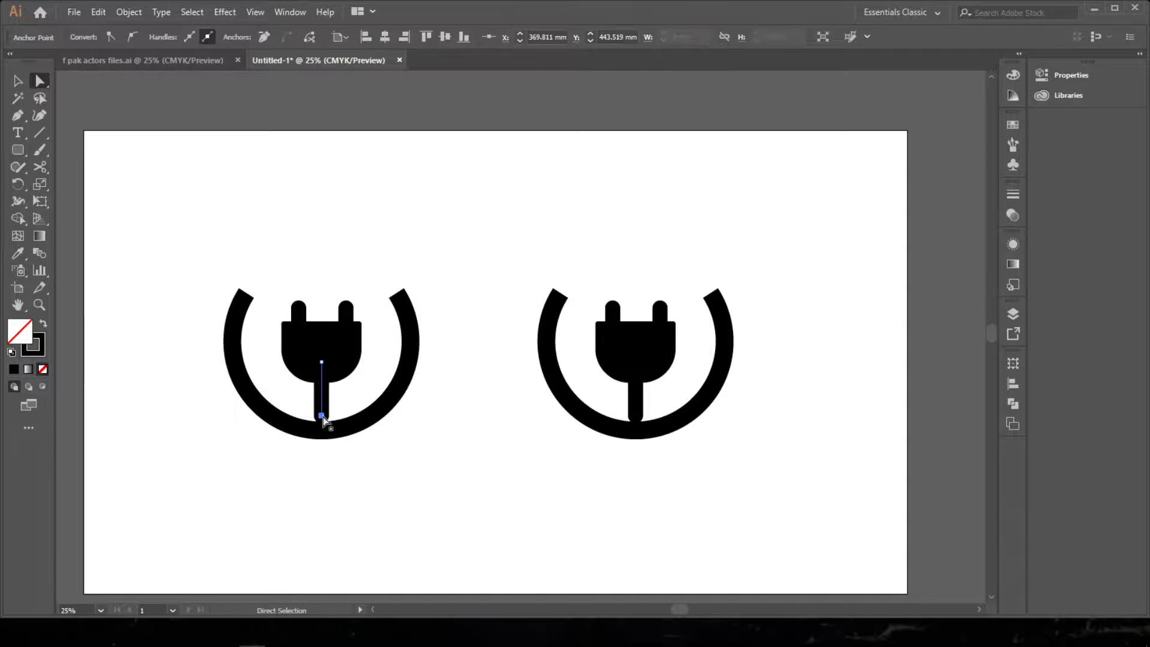
pyautogui.moveTo(322, 418); pyautogui.dragTo(321, 429)
pyautogui.moveTo(635, 416); pyautogui.dragTo(636, 430)
pyautogui.click(659, 455)
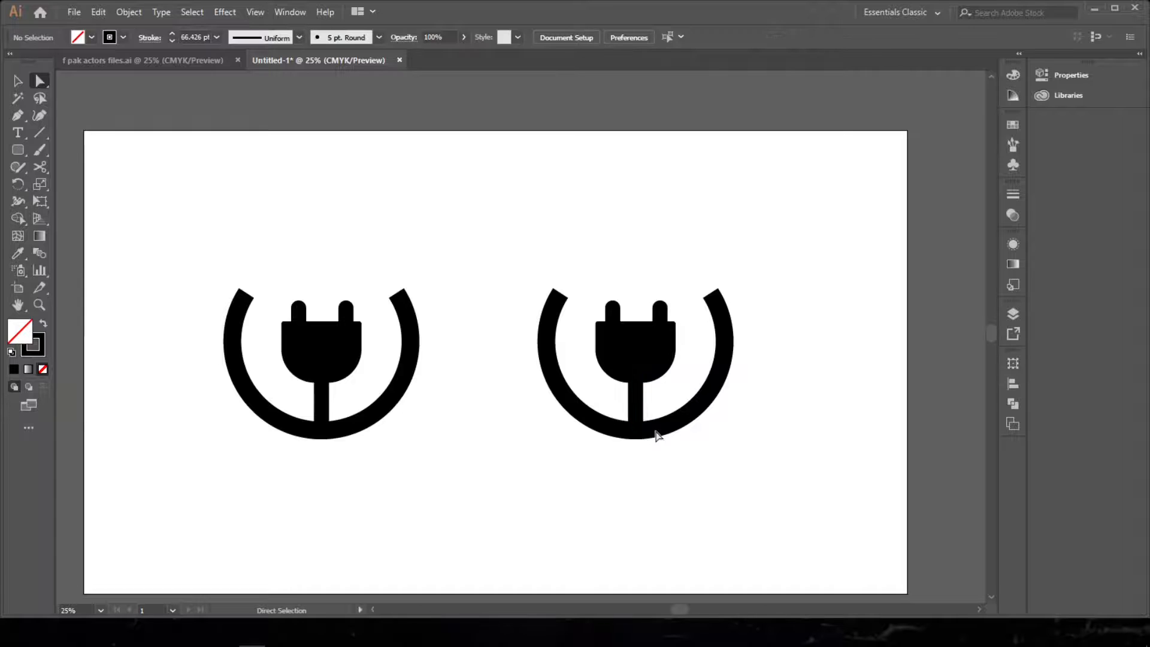
# Draw an unfilled rectangle with a thick black outline around the right-hand logo copy.
pyautogui.press('v')
pyautogui.moveTo(18, 150); pyautogui.dragTo(90, 151)
pyautogui.moveTo(501, 251); pyautogui.dragTo(767, 471)
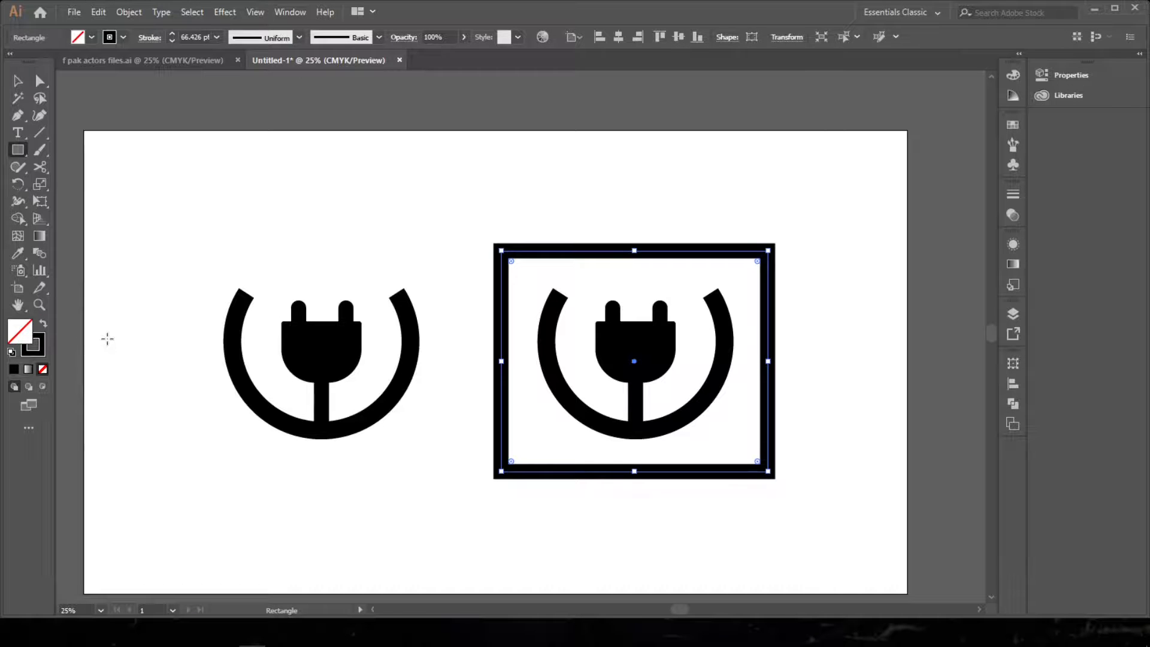
pyautogui.press('v')
# Give the arc of the right-hand logo copy a white fill.
pyautogui.click(569, 368)
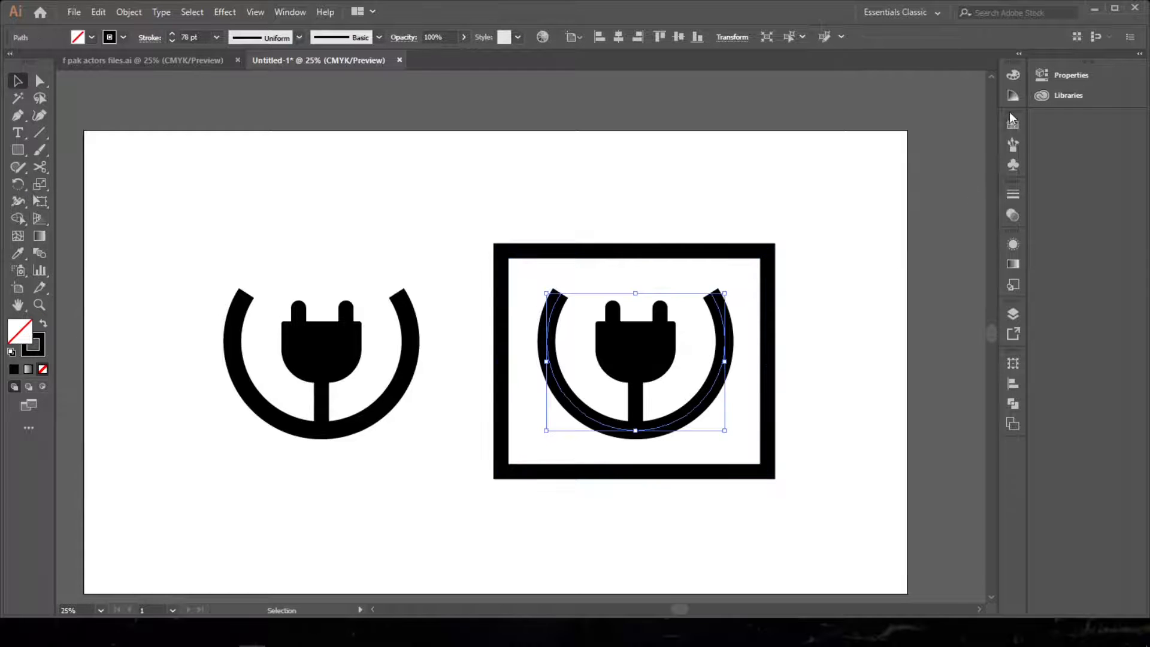
pyautogui.click(1015, 131)
pyautogui.click(858, 162)
pyautogui.click(971, 120)
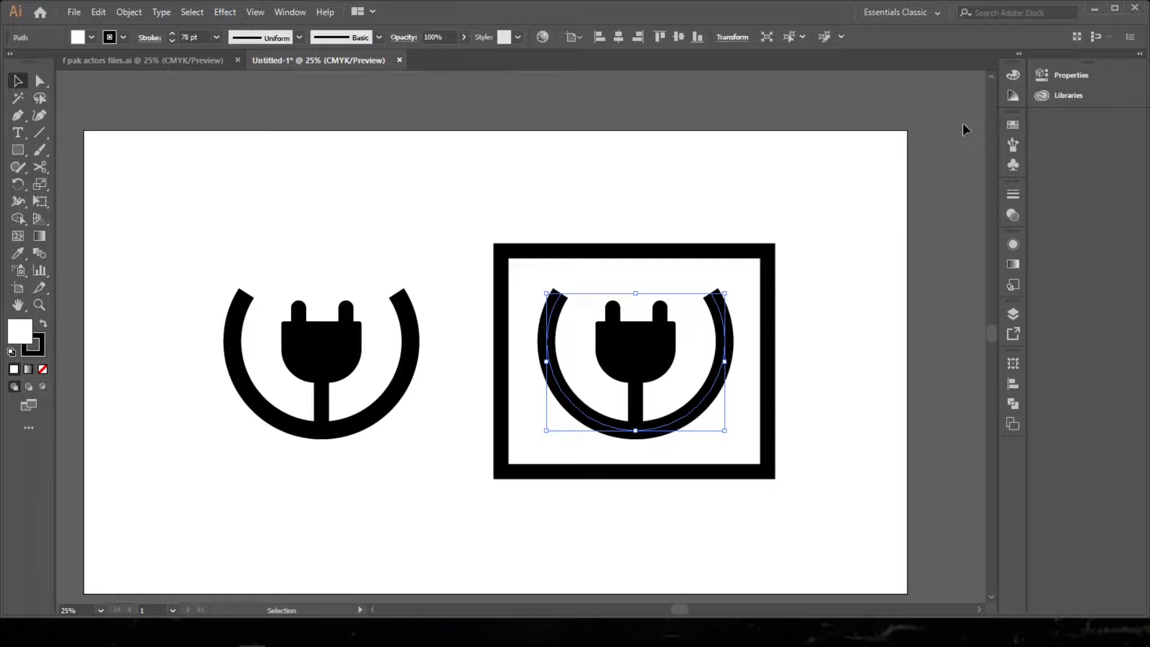
# Try to unite the parts of the right-hand plug into one shape.
pyautogui.moveTo(711, 334); pyautogui.dragTo(708, 333)
pyautogui.click(668, 335)
pyautogui.click(1012, 403)
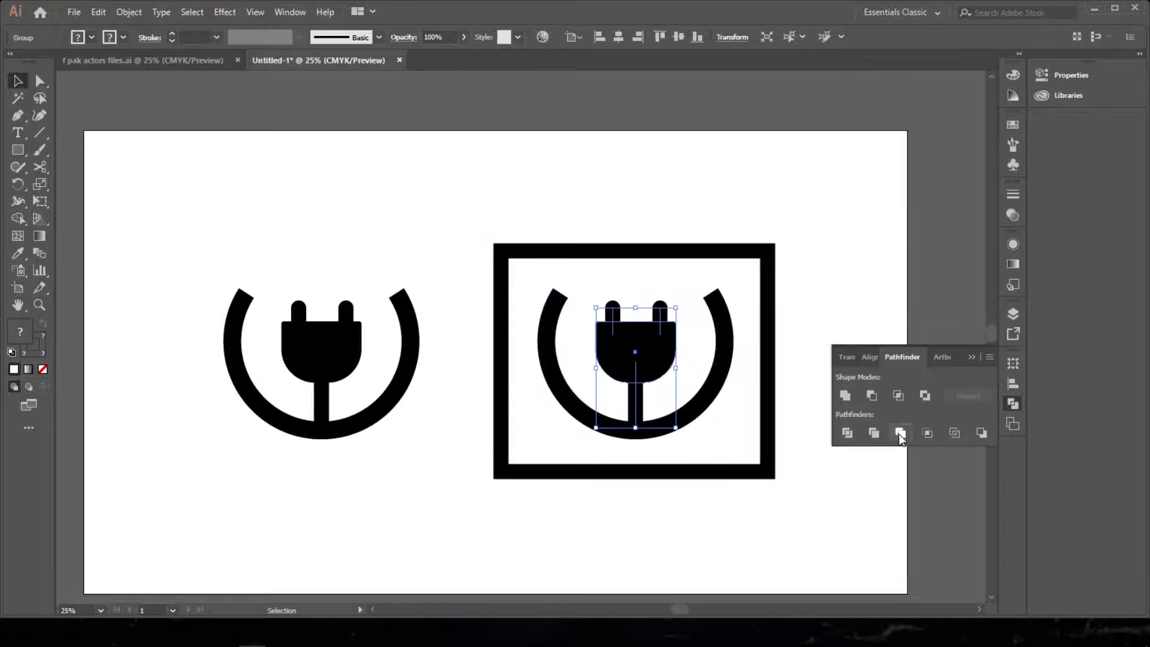
pyautogui.click(846, 400)
pyautogui.hotkey('ctrl', 'z')
pyautogui.click(971, 356)
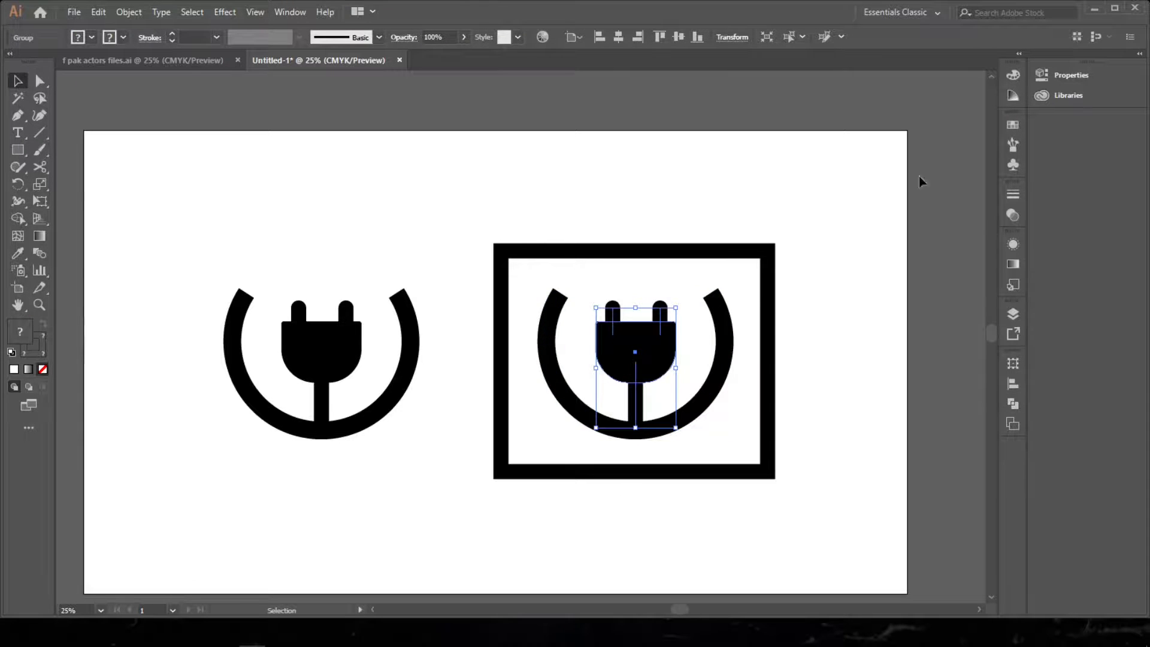
# Fill the body of the right-hand plug with white.
pyautogui.click(698, 334)
pyautogui.press('a')
pyautogui.click(666, 349)
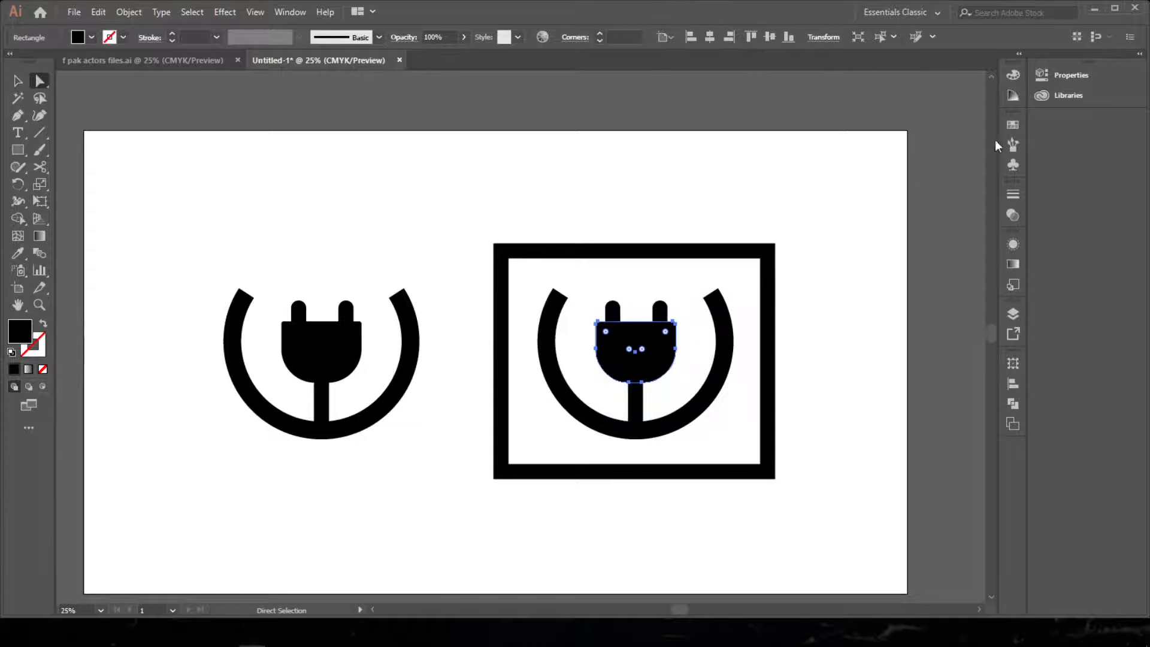
pyautogui.click(1013, 125)
pyautogui.click(861, 162)
pyautogui.click(971, 118)
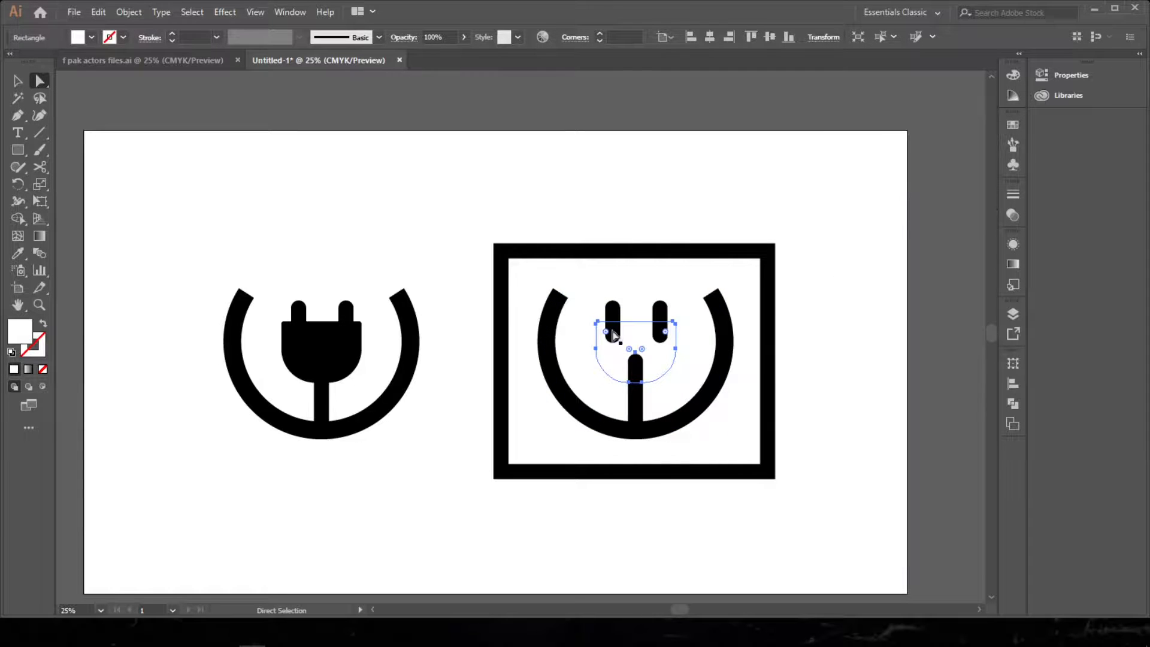
# Try to select the two prongs and the cord of the right-hand plug together.
pyautogui.click(638, 313)
pyautogui.moveTo(591, 284); pyautogui.dragTo(668, 317)
pyautogui.moveTo(694, 401); pyautogui.dragTo(639, 394)
pyautogui.hotkey('ctrl', 'z')
pyautogui.click(642, 401)
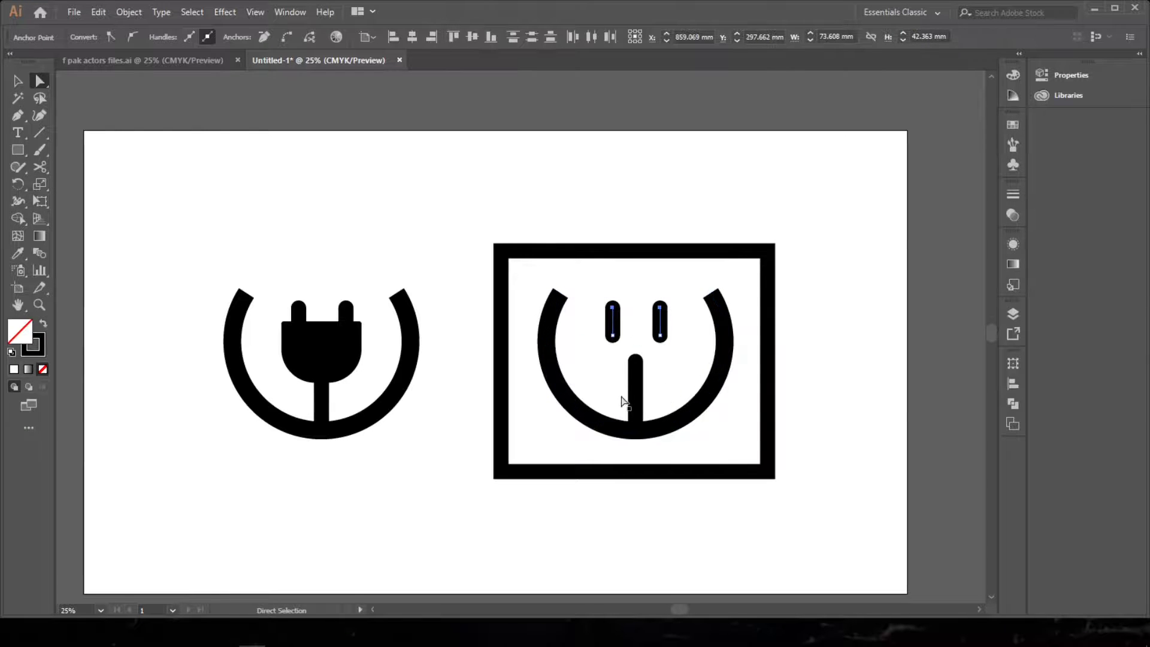
pyautogui.keyDown('shift'); pyautogui.click(639, 396); pyautogui.keyUp('shift')
pyautogui.keyDown('shift'); pyautogui.click(644, 389); pyautogui.keyUp('shift')
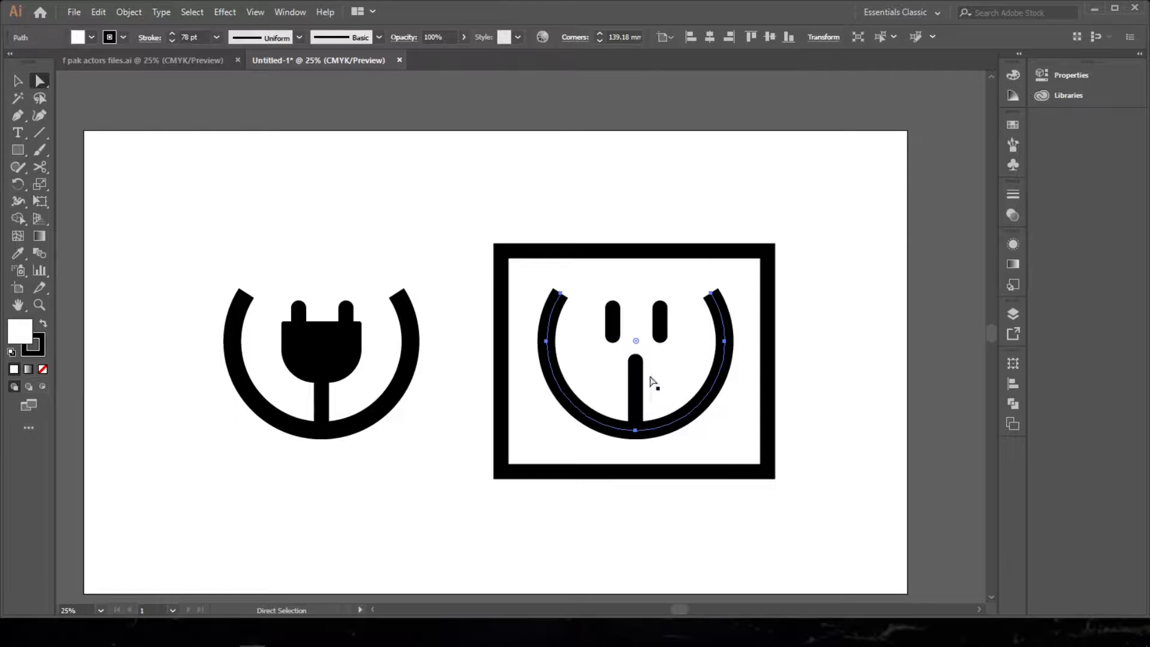
pyautogui.click(649, 377)
pyautogui.scroll(2, 631, 396)
pyautogui.keyDown('shift'); pyautogui.click(641, 391); pyautogui.keyUp('shift')
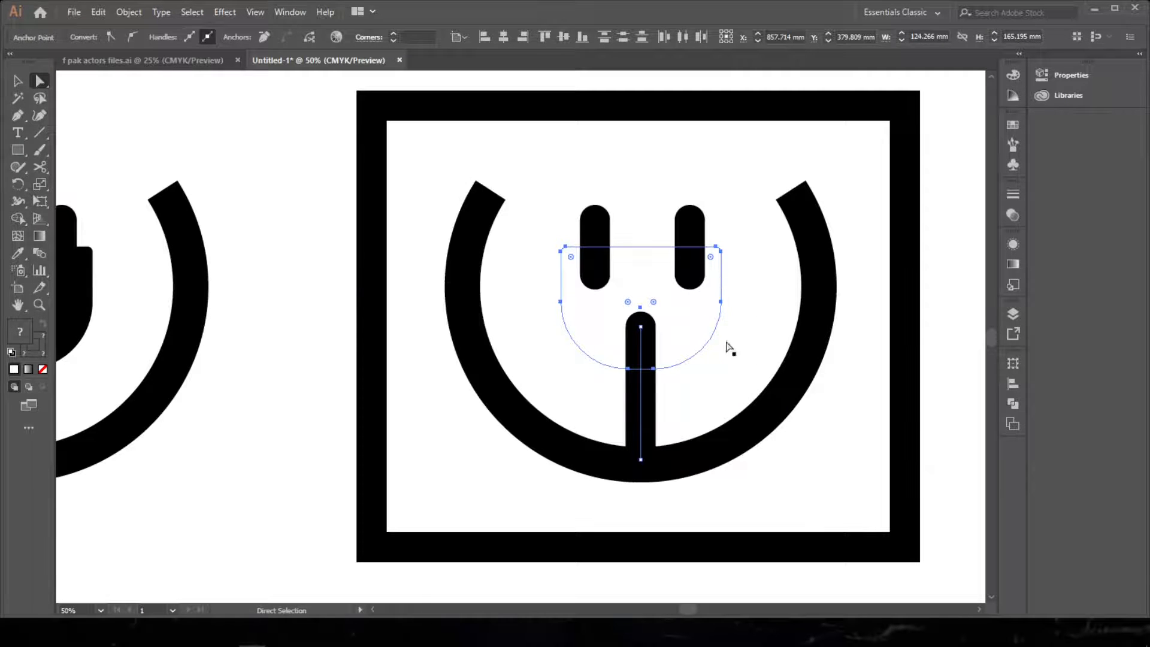
pyautogui.click(656, 397)
pyautogui.click(642, 397)
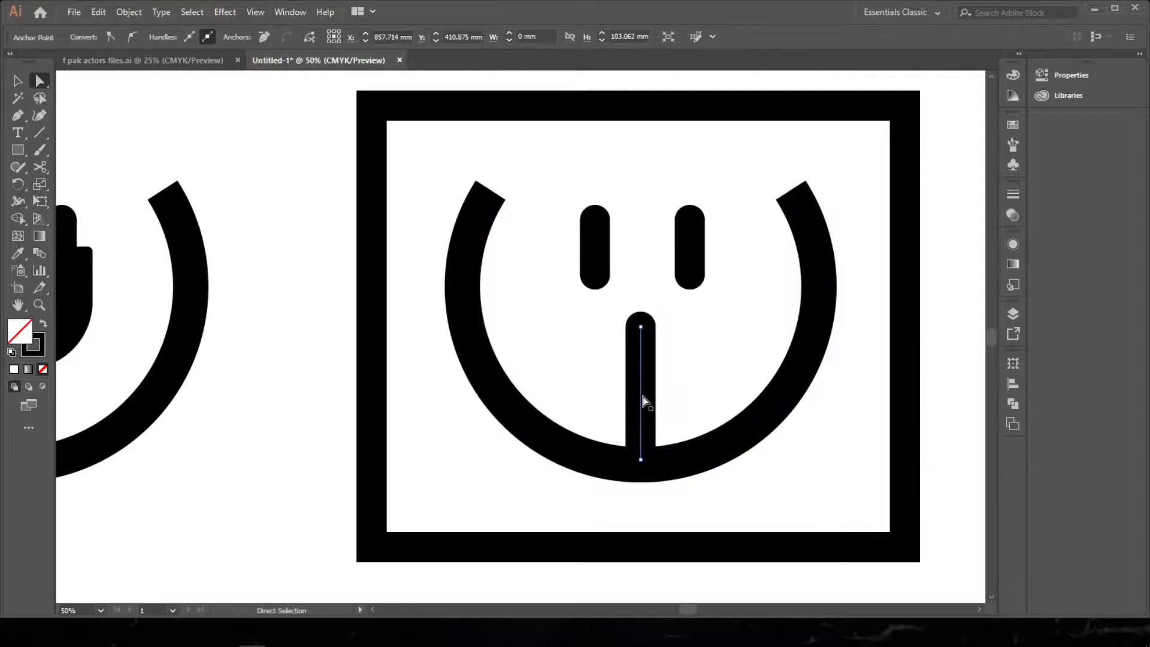
pyautogui.keyDown('shift'); pyautogui.click(692, 236); pyautogui.keyUp('shift')
pyautogui.click(691, 349)
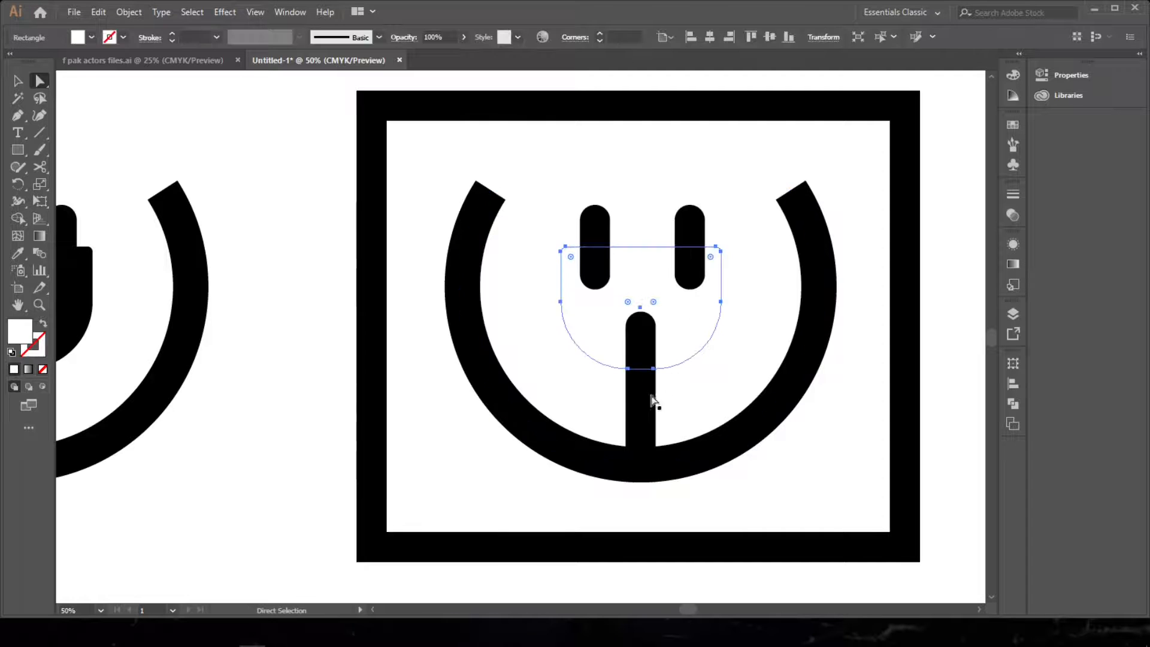
pyautogui.keyDown('shift'); pyautogui.click(690, 211); pyautogui.keyUp('shift')
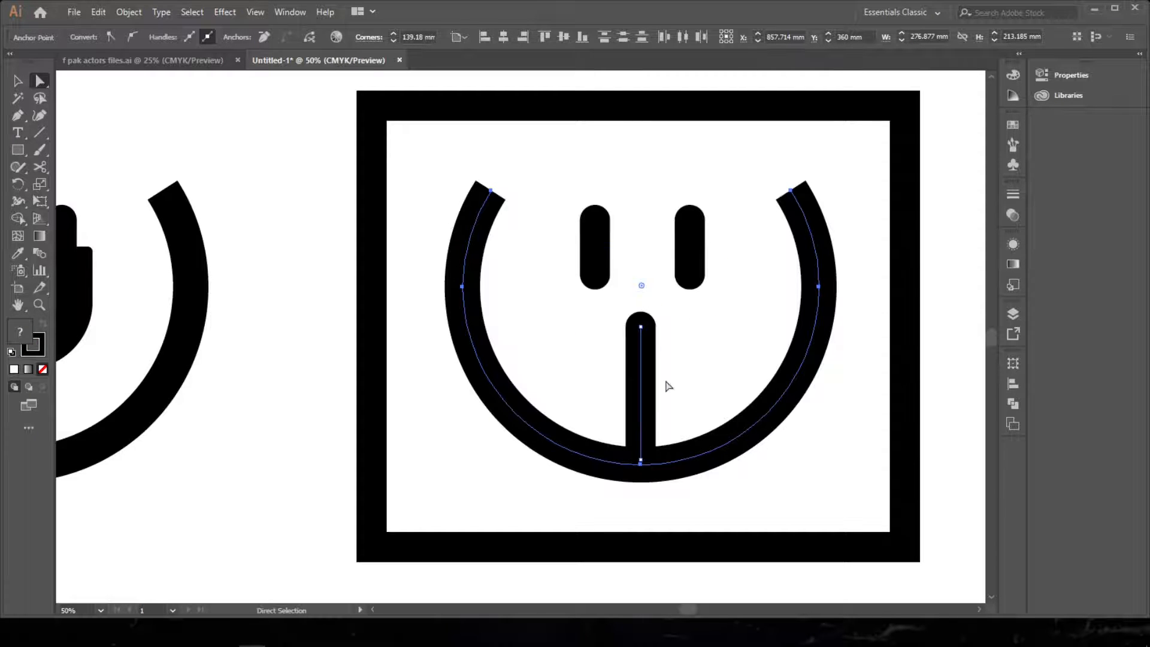
pyautogui.press('v')
pyautogui.click(645, 391)
pyautogui.rightClick(644, 391)
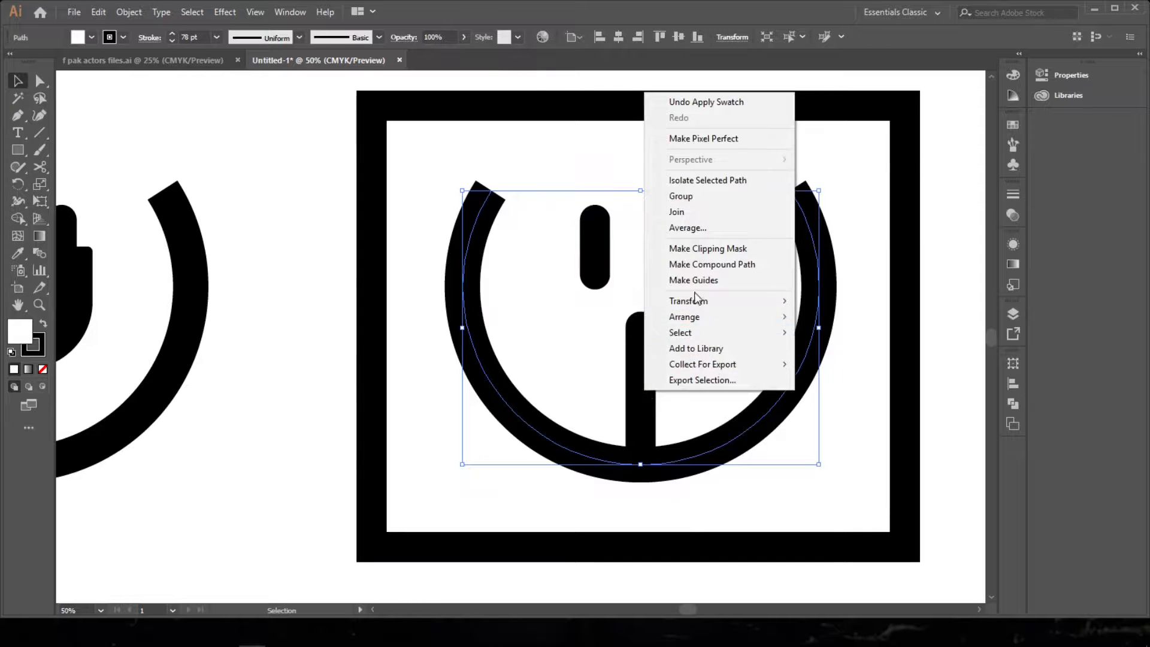
pyautogui.click(705, 393)
pyautogui.moveTo(692, 342); pyautogui.dragTo(575, 370)
pyautogui.hotkey('ctrl', 'z')
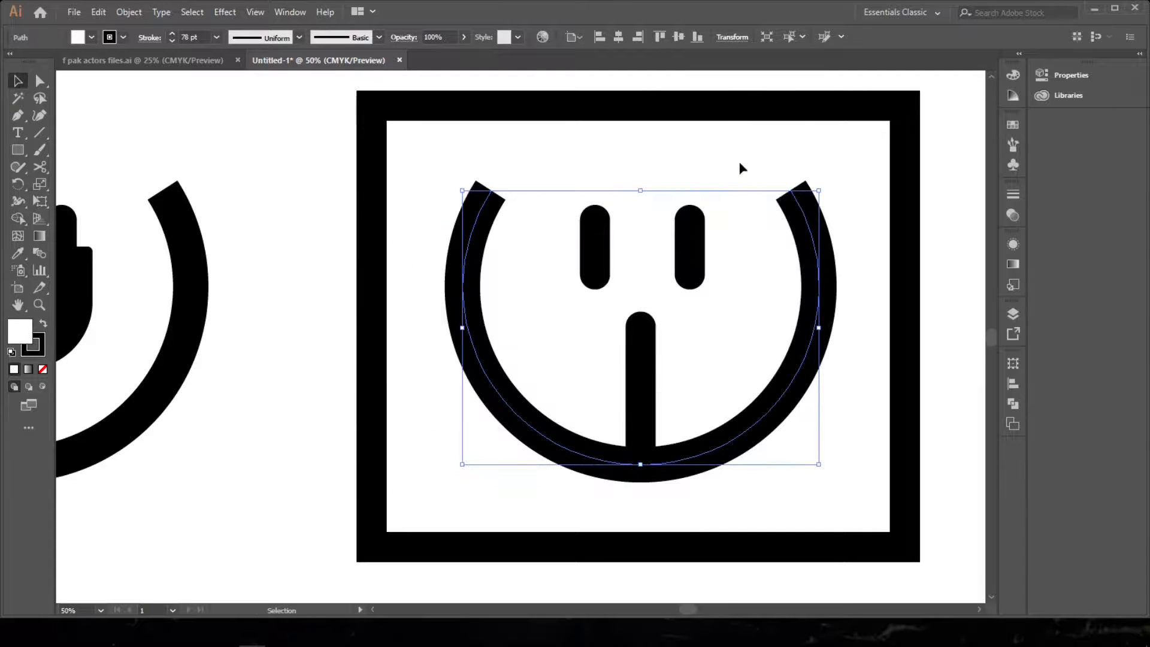
# Select the grouped right-hand plug without its surrounding rectangle and ungroup it into separate parts.
pyautogui.click(687, 339)
pyautogui.moveTo(640, 61); pyautogui.dragTo(643, 65)
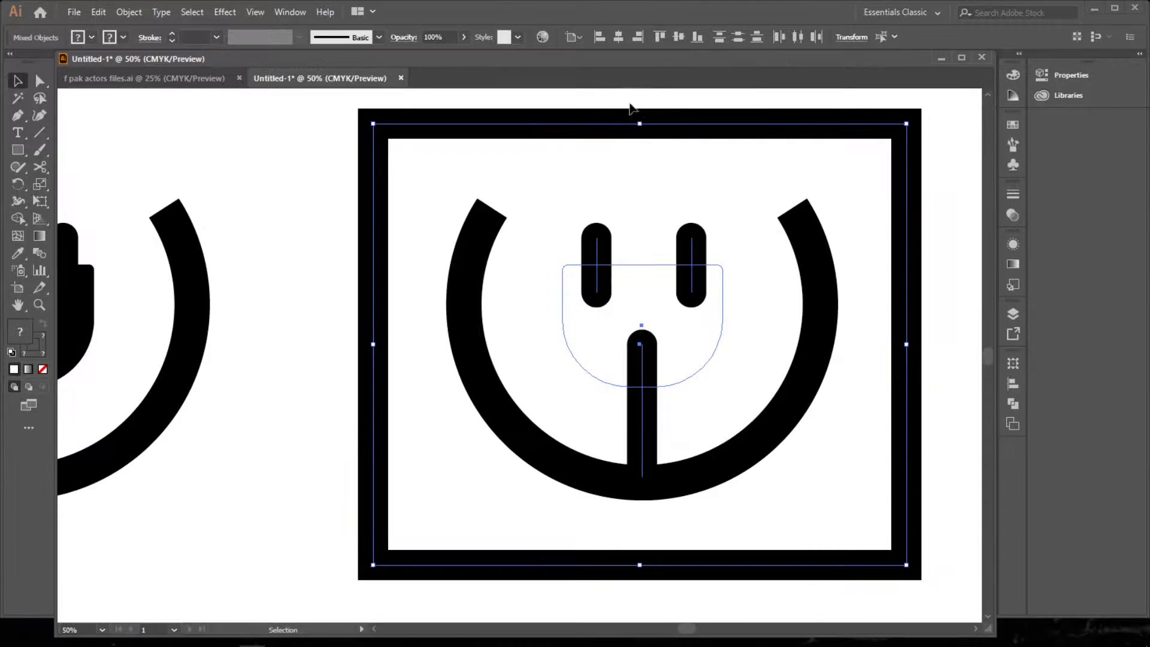
pyautogui.keyDown('shift'); pyautogui.moveTo(666, 143); pyautogui.dragTo(647, 135); pyautogui.keyUp('shift')
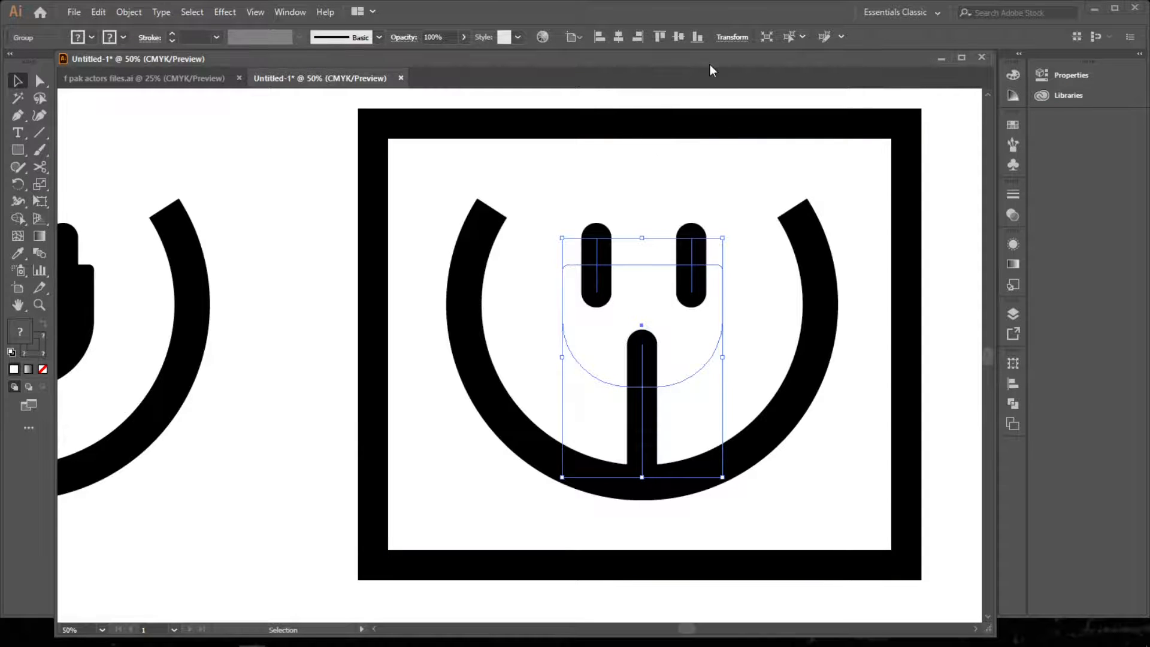
pyautogui.moveTo(709, 64)
pyautogui.mouseDown()
pyautogui.moveTo(721, 61)
pyautogui.moveTo(709, 76)
pyautogui.moveTo(712, 62)
pyautogui.mouseUp()
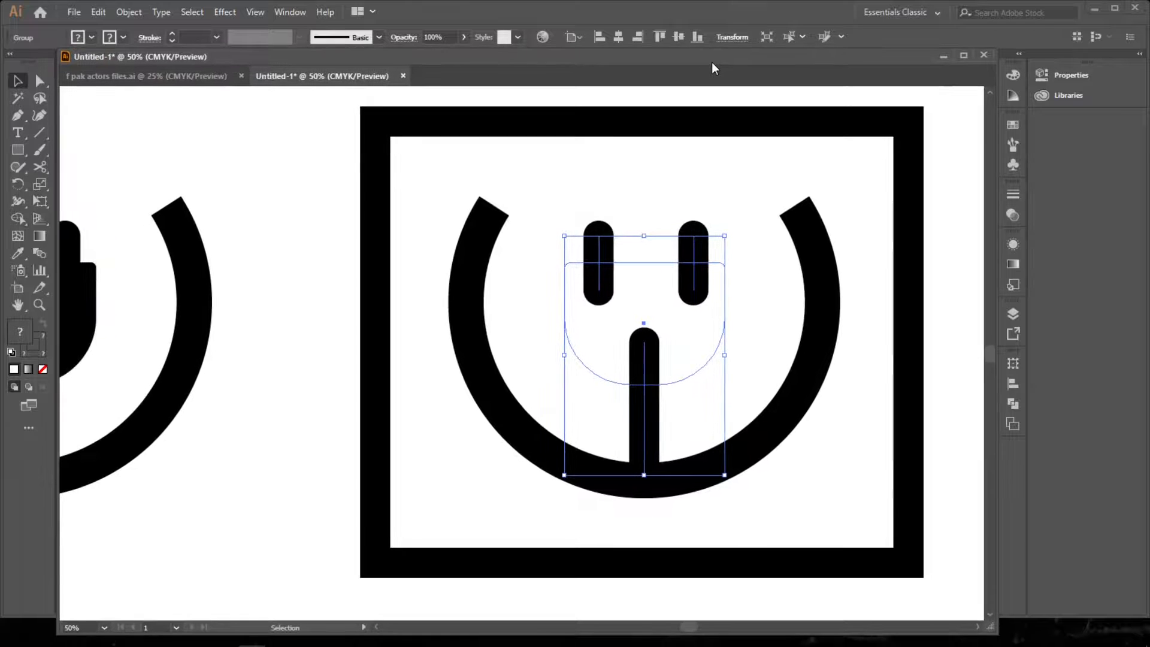
pyautogui.rightClick(712, 239)
pyautogui.click(757, 372)
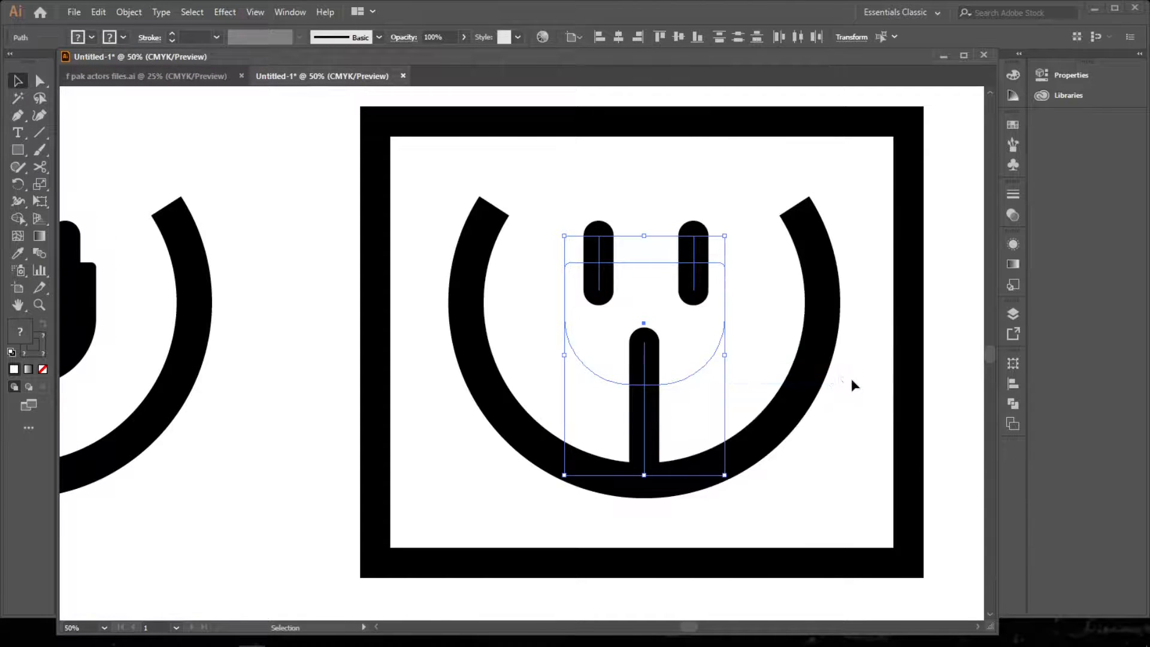
# Give the two prongs and the cord of the right-hand plug a white stroke and no fill.
pyautogui.click(729, 283)
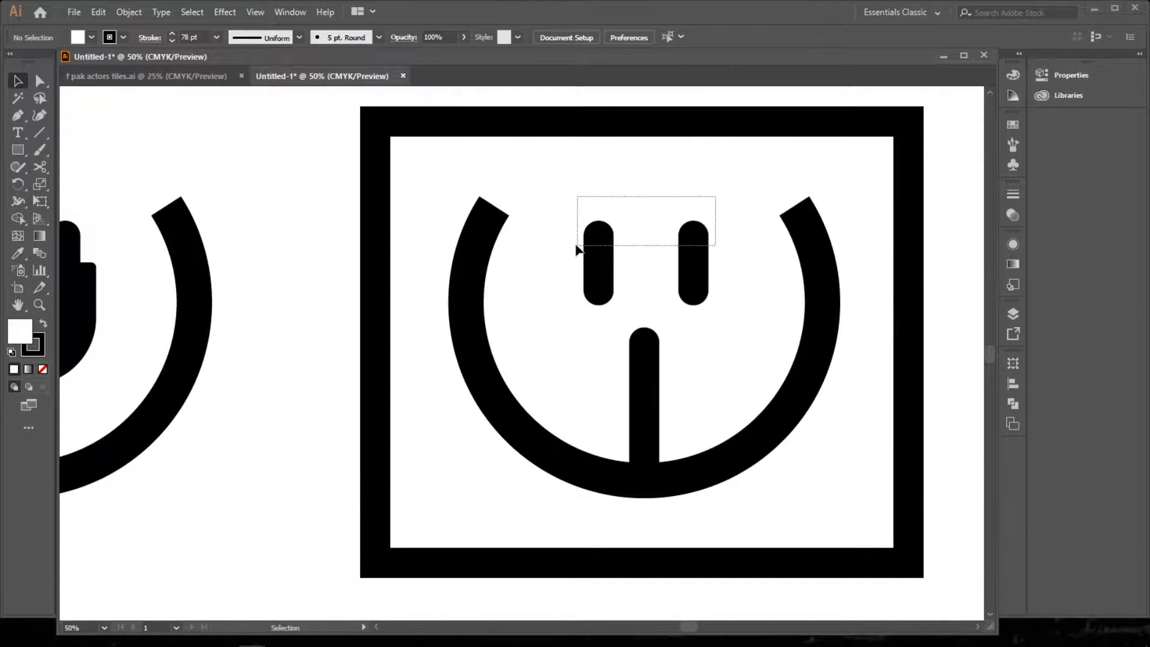
pyautogui.moveTo(575, 246); pyautogui.dragTo(575, 247)
pyautogui.keyDown('shift'); pyautogui.click(650, 416); pyautogui.keyUp('shift')
pyautogui.keyDown('shift'); pyautogui.click(649, 410); pyautogui.keyUp('shift')
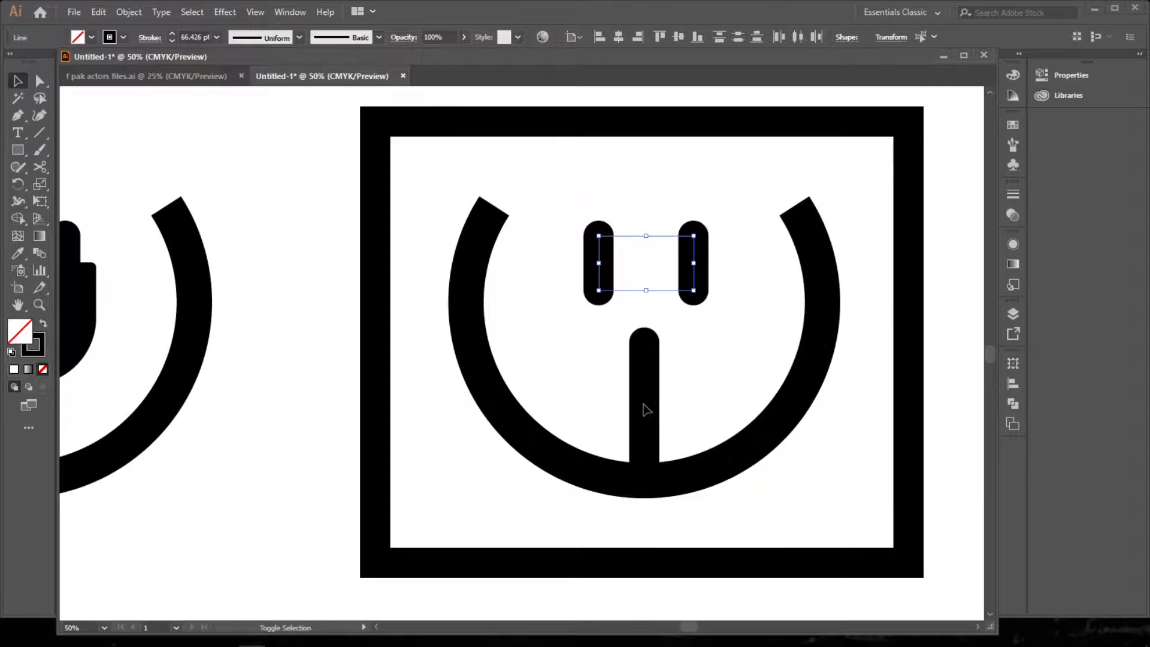
pyautogui.keyDown('shift'); pyautogui.click(644, 406); pyautogui.keyUp('shift')
pyautogui.click(1014, 126)
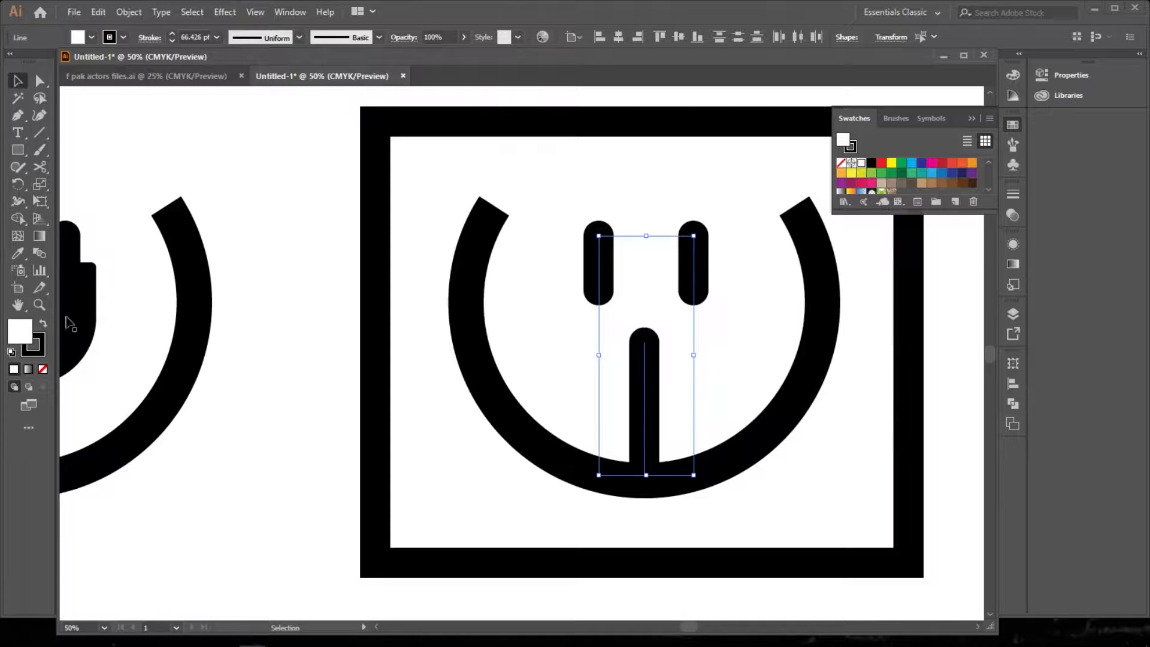
pyautogui.click(43, 369)
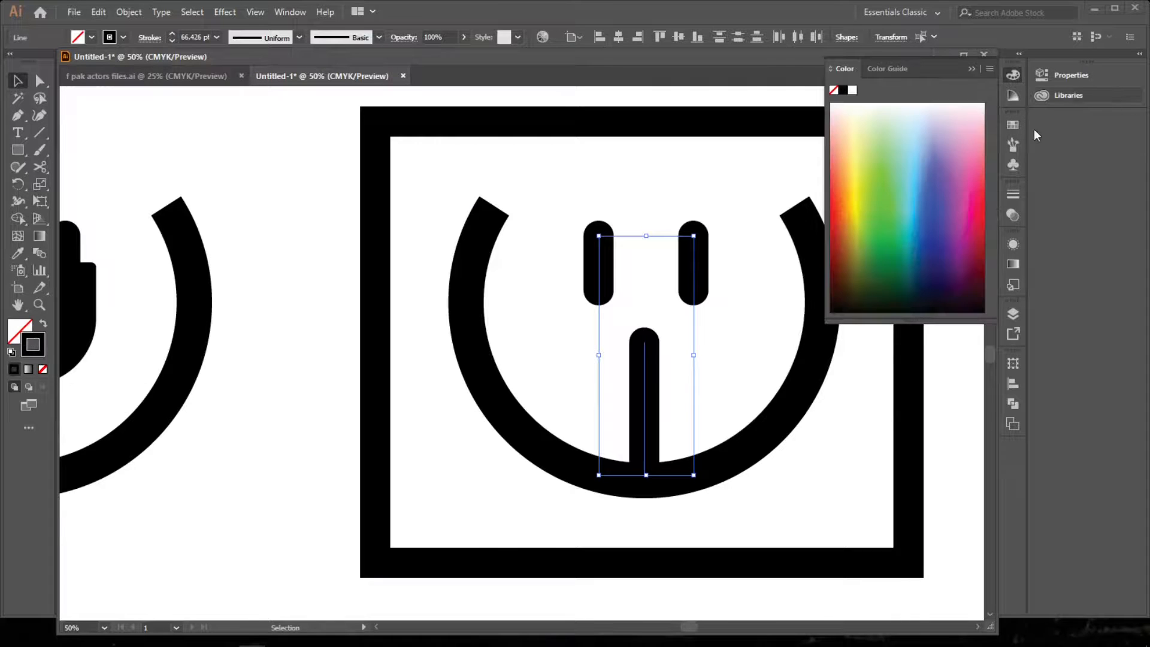
pyautogui.click(861, 163)
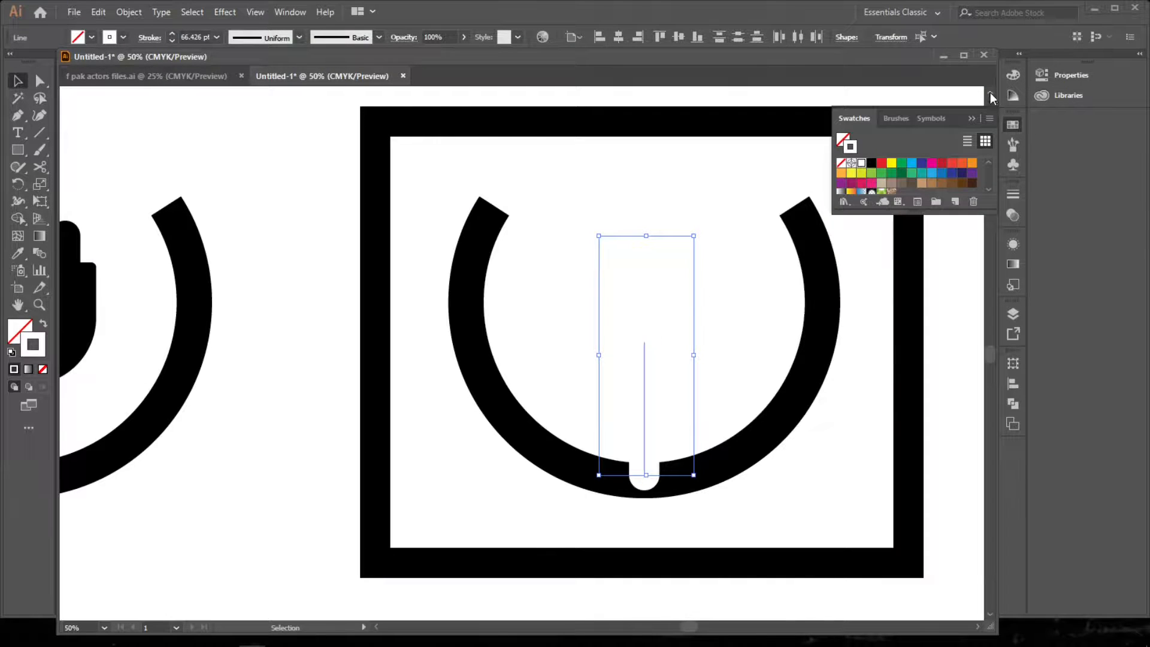
# Group the body, prongs and cord of the right-hand plug, leaving out the surrounding rectangle.
pyautogui.click(714, 251)
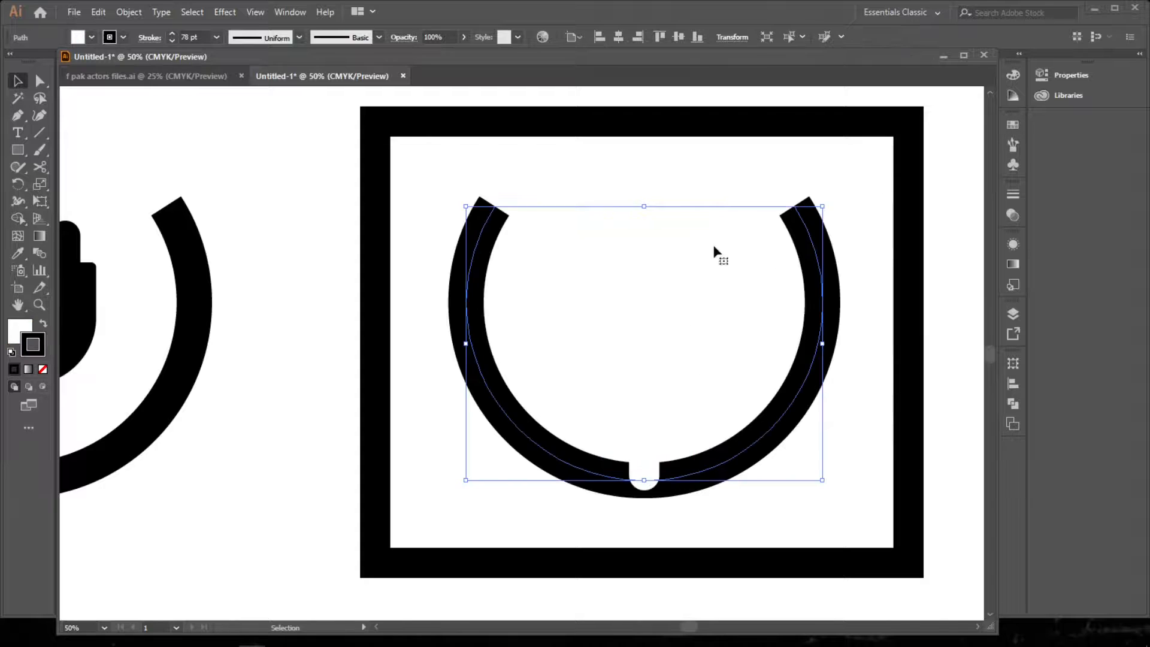
pyautogui.click(717, 205)
pyautogui.moveTo(714, 186); pyautogui.dragTo(607, 385)
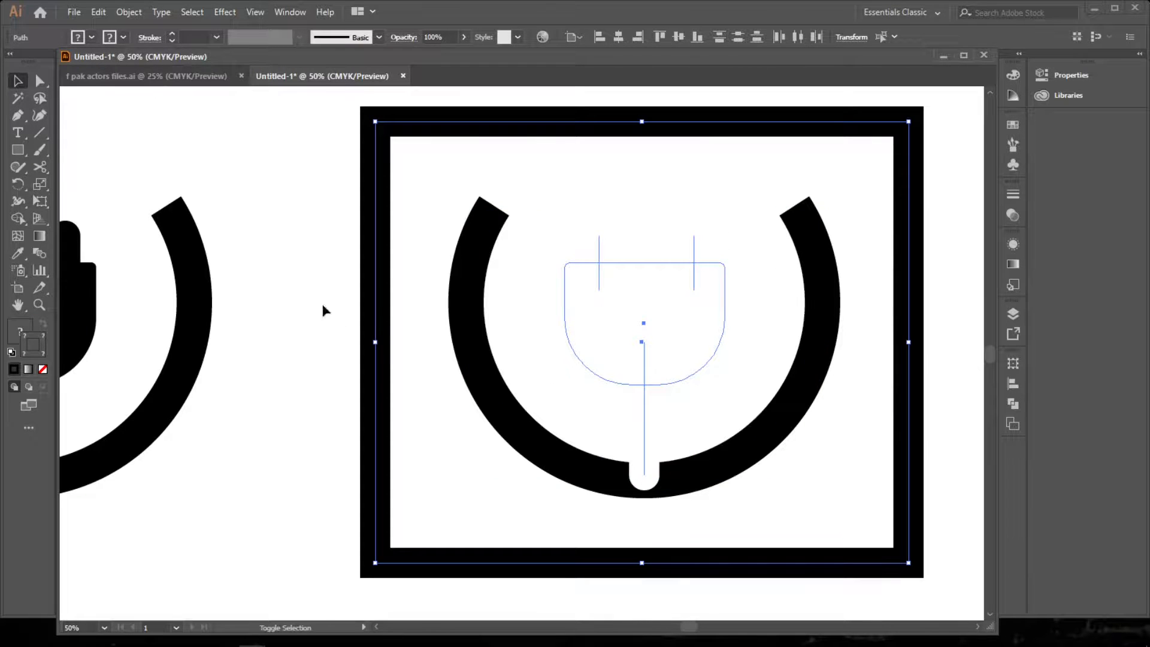
pyautogui.keyDown('shift'); pyautogui.click(382, 329); pyautogui.keyUp('shift')
pyautogui.rightClick(693, 275)
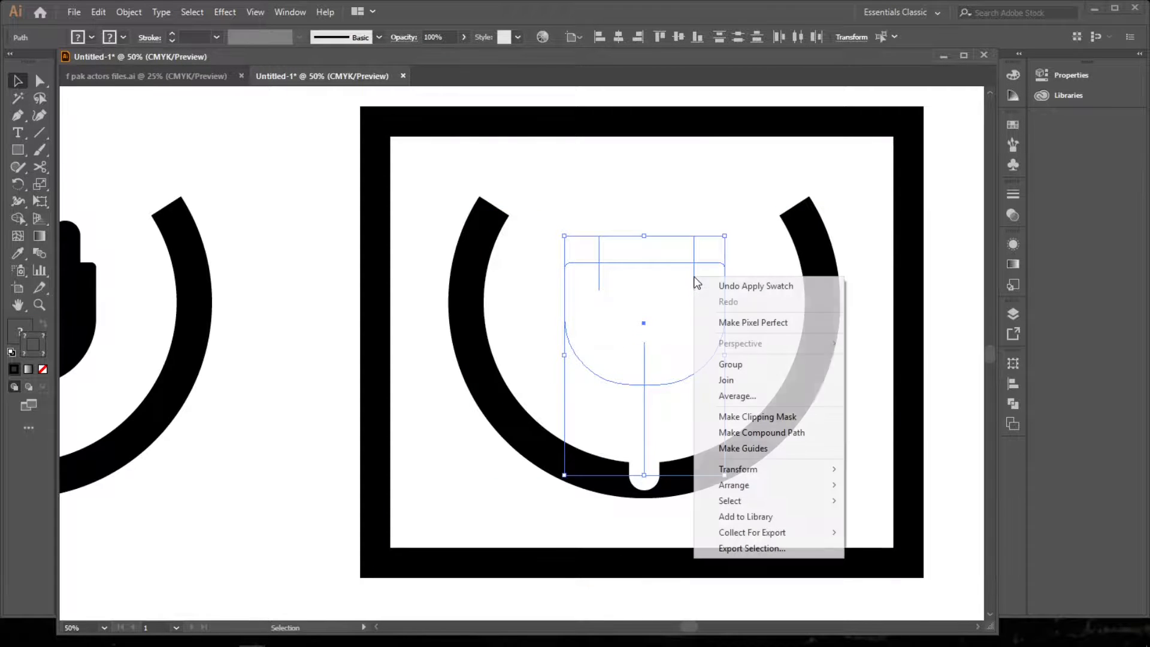
pyautogui.click(769, 376)
pyautogui.click(850, 360)
# Give the arc of the right-hand logo copy a white stroke.
pyautogui.click(815, 373)
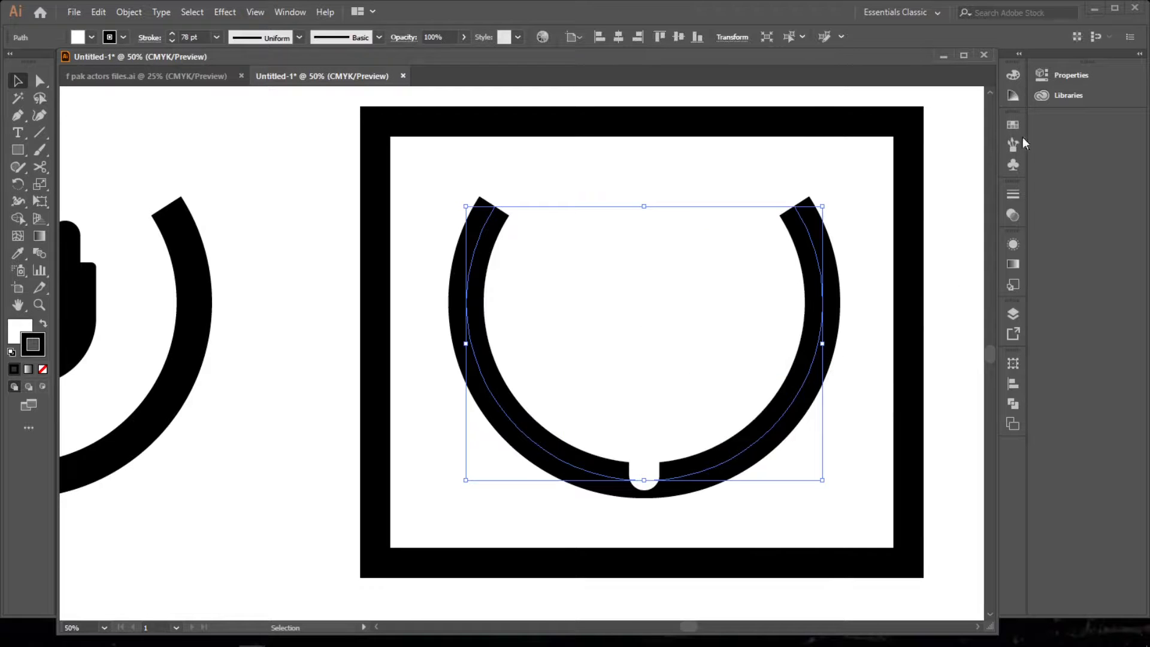
pyautogui.click(1012, 124)
pyautogui.click(859, 166)
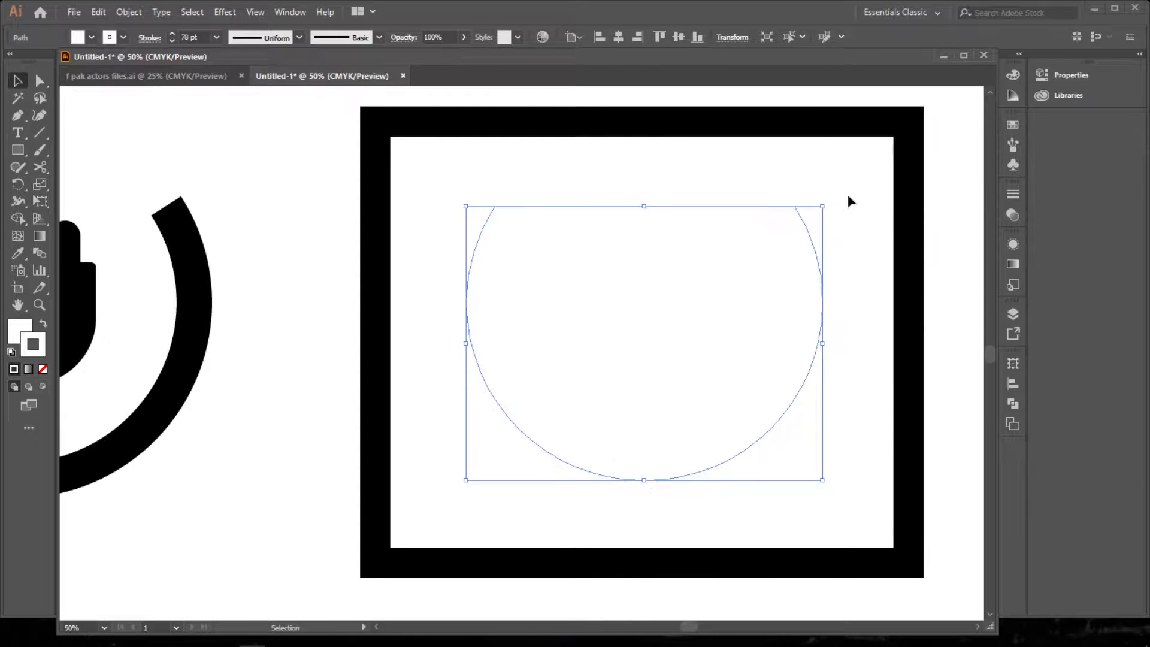
# Group the right-hand arc with the plug, leaving out the surrounding rectangle.
pyautogui.moveTo(847, 183)
pyautogui.mouseDown()
pyautogui.moveTo(539, 476)
pyautogui.moveTo(458, 472)
pyautogui.mouseUp()
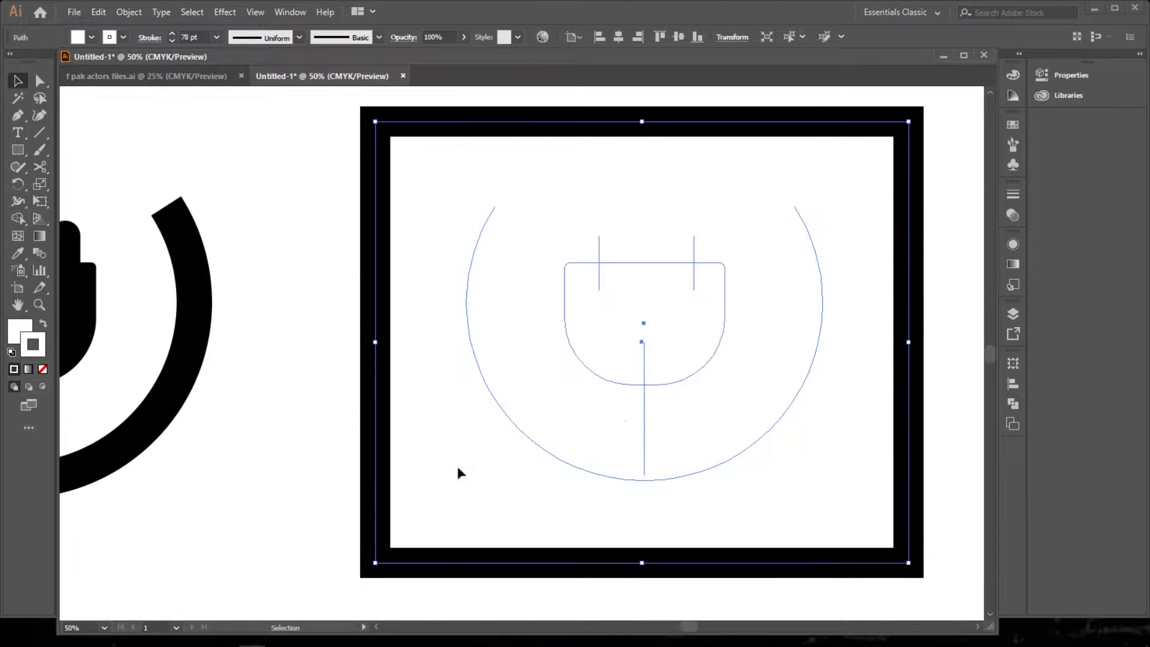
pyautogui.keyDown('shift'); pyautogui.click(361, 339); pyautogui.keyUp('shift')
pyautogui.rightClick(642, 349)
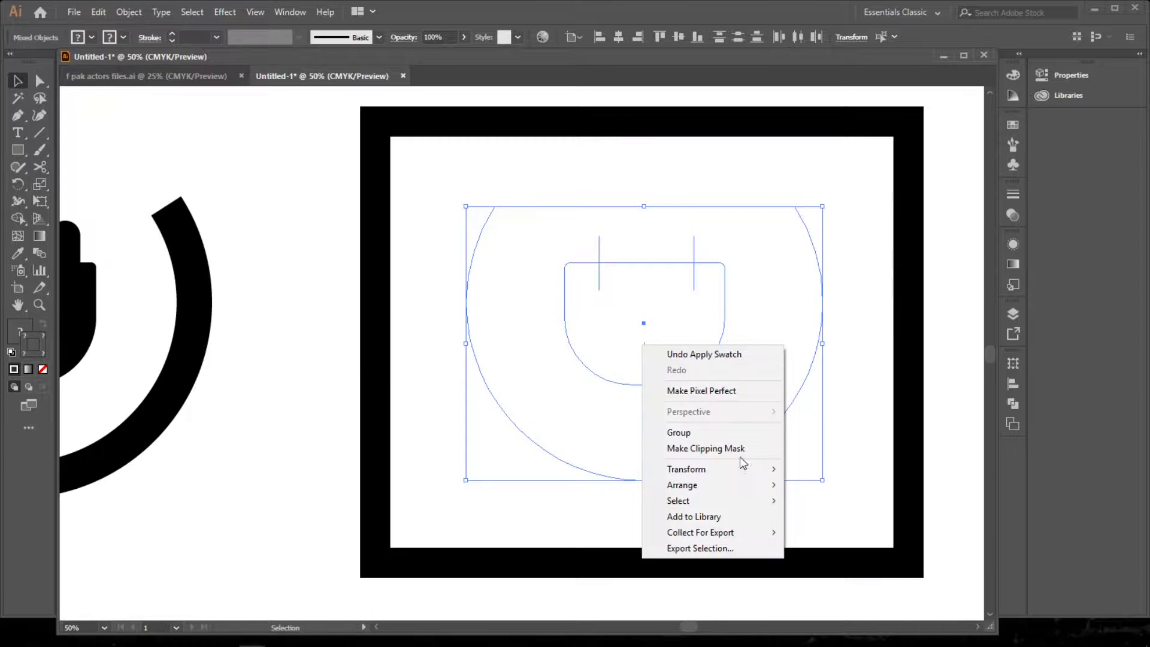
pyautogui.click(737, 433)
# Remove the outline of the rectangle around the right-hand logo and fill it with black.
pyautogui.click(904, 382)
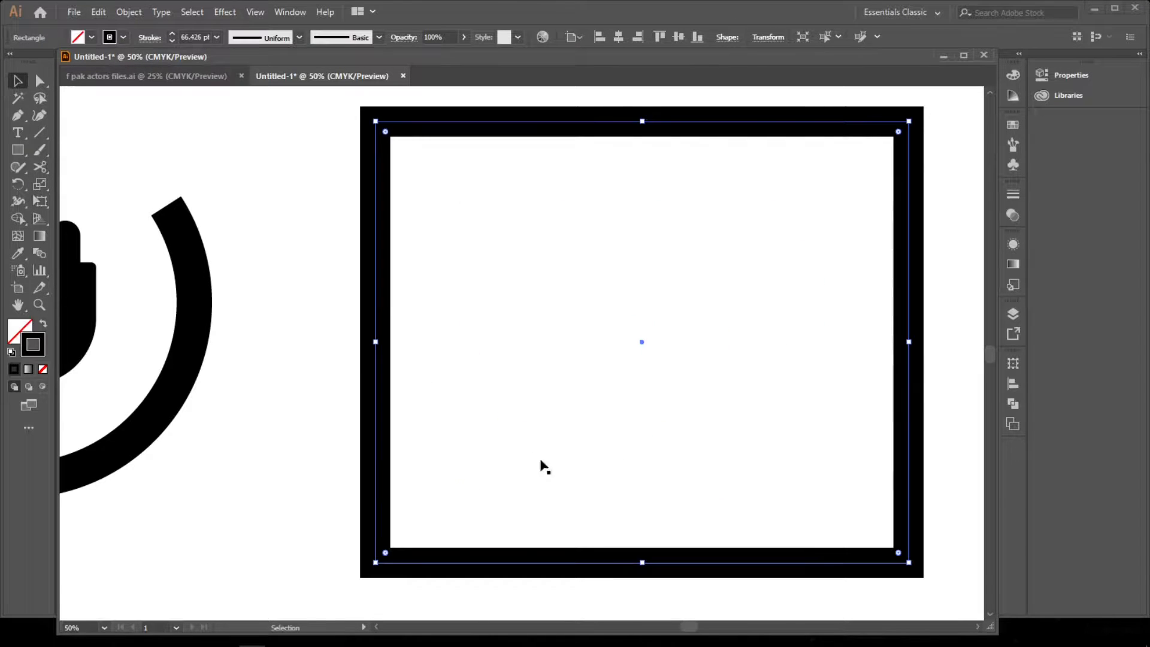
pyautogui.click(43, 370)
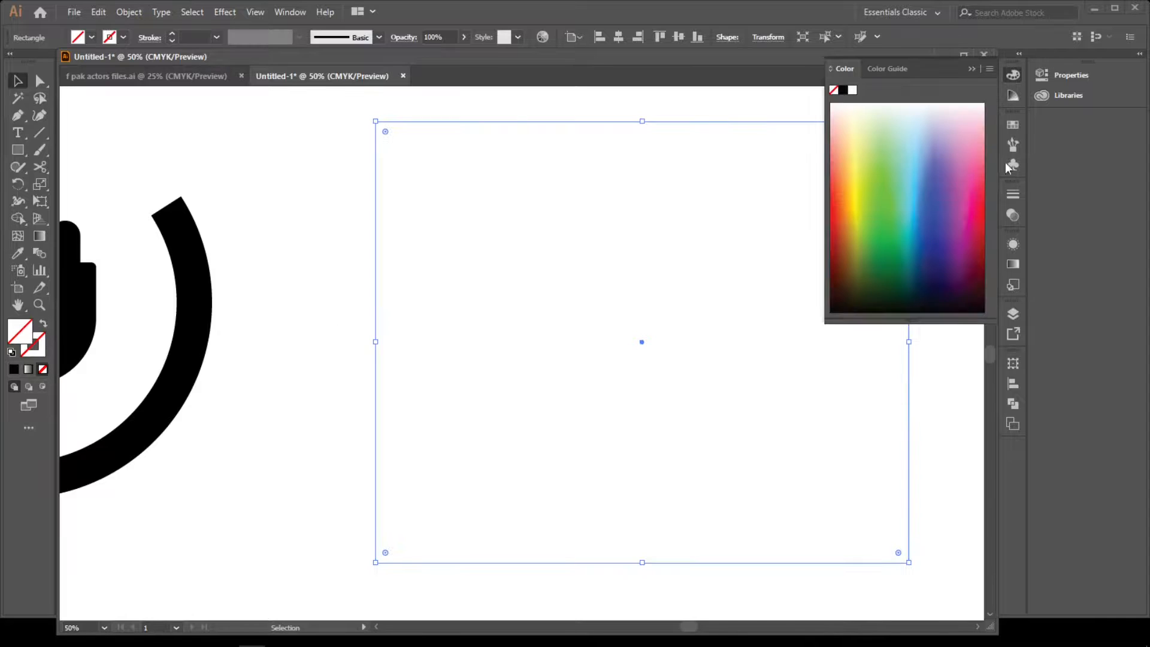
pyautogui.click(1010, 126)
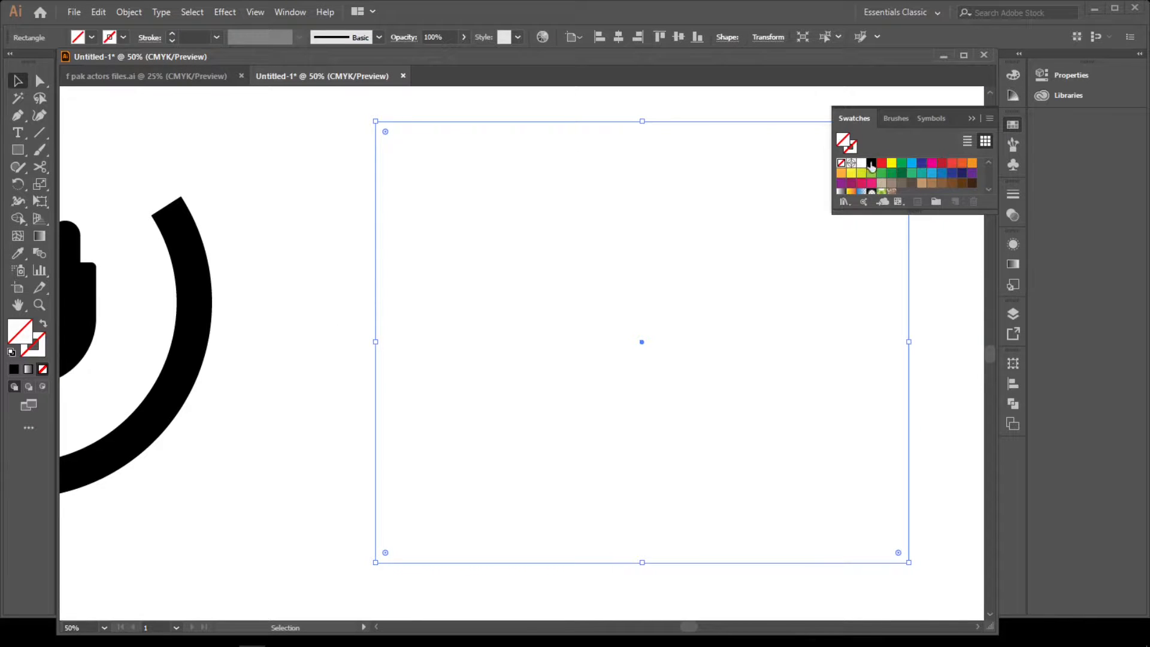
pyautogui.click(871, 163)
# Send the black rectangle to the back, behind the white logo.
pyautogui.rightClick(864, 253)
pyautogui.moveTo(925, 479)
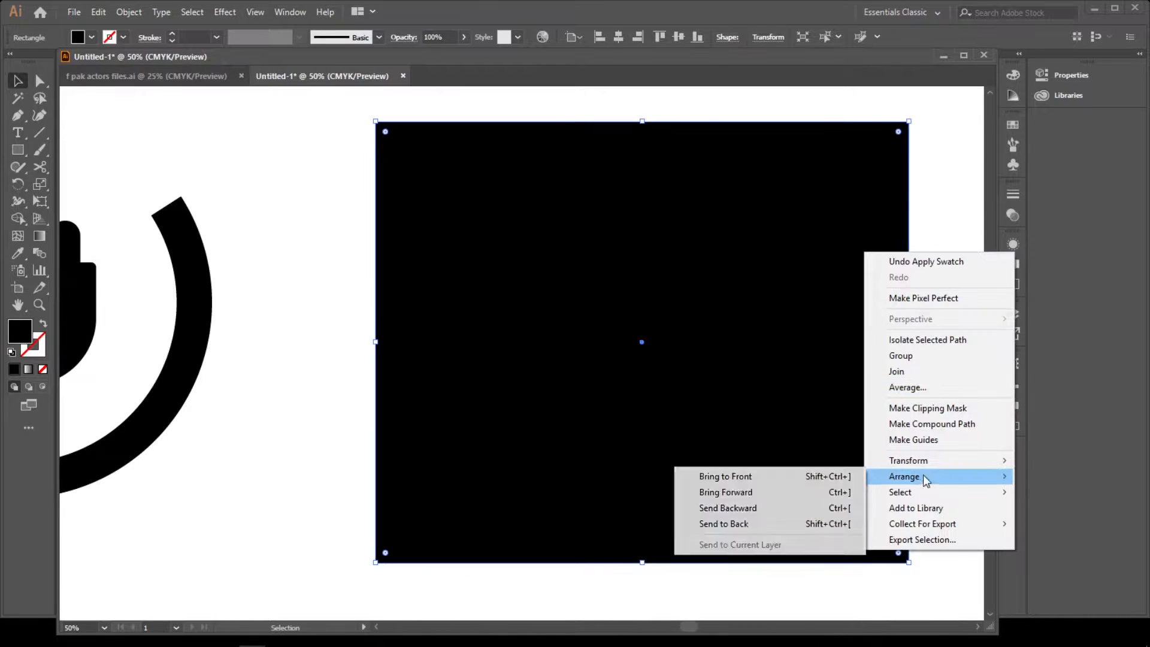
pyautogui.click(778, 524)
# Undo the rectangle's restacking and colour changes, the grouping of arc and plug, and the arc's white stroke.
pyautogui.hotkey('ctrl', 'z')
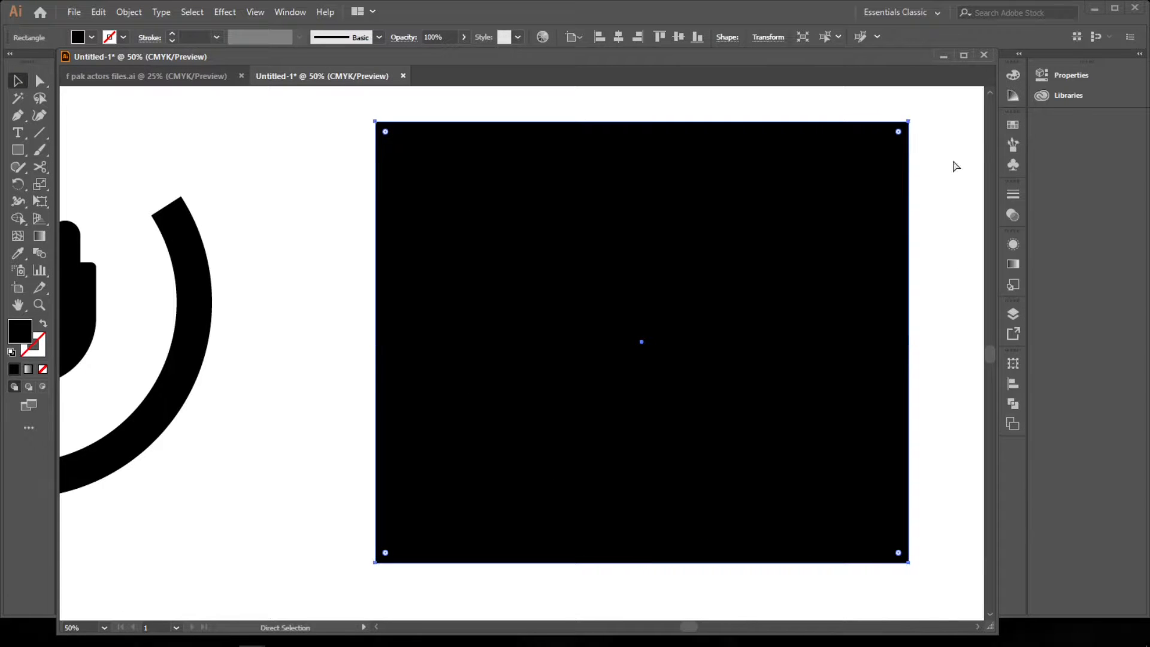
pyautogui.hotkey('shift', 'x')
pyautogui.moveTo(791, 223); pyautogui.dragTo(504, 474)
pyautogui.hotkey('ctrl', 'z')
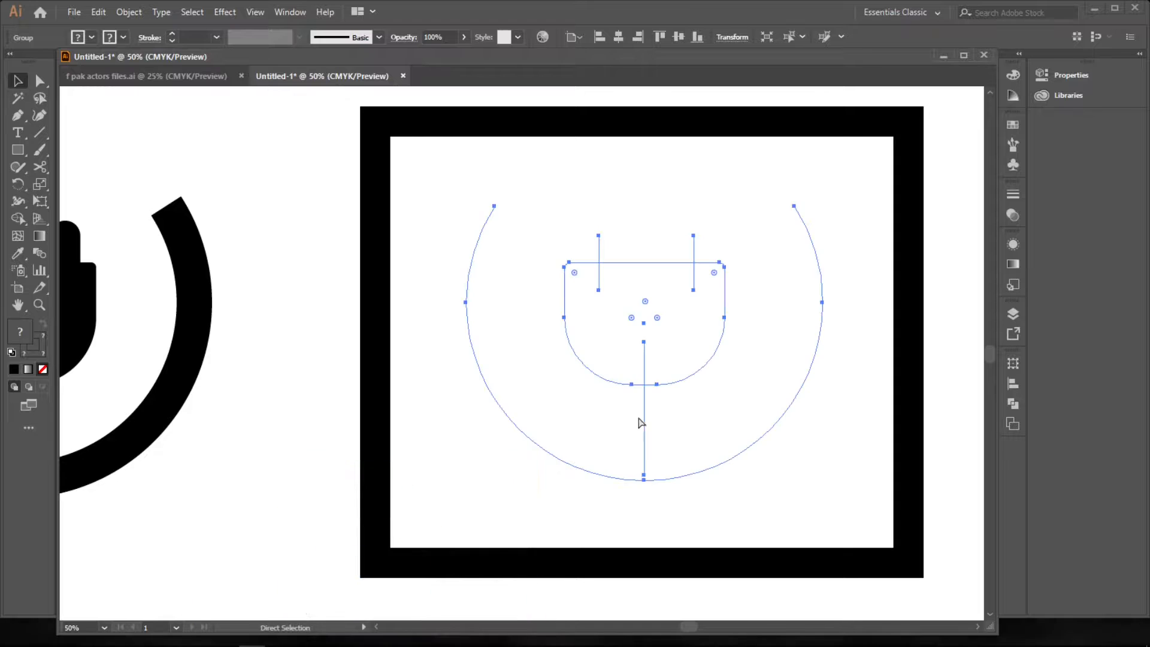
pyautogui.click(741, 491)
pyautogui.click(715, 398)
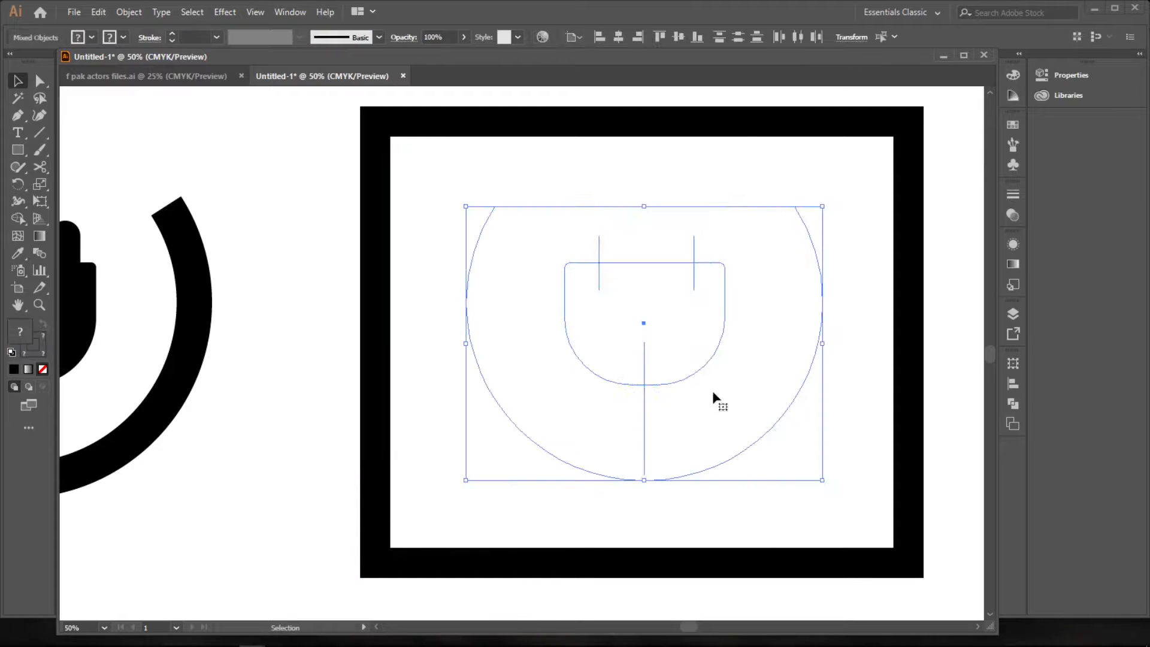
pyautogui.hotkey('shift', 'x')
pyautogui.click(786, 446)
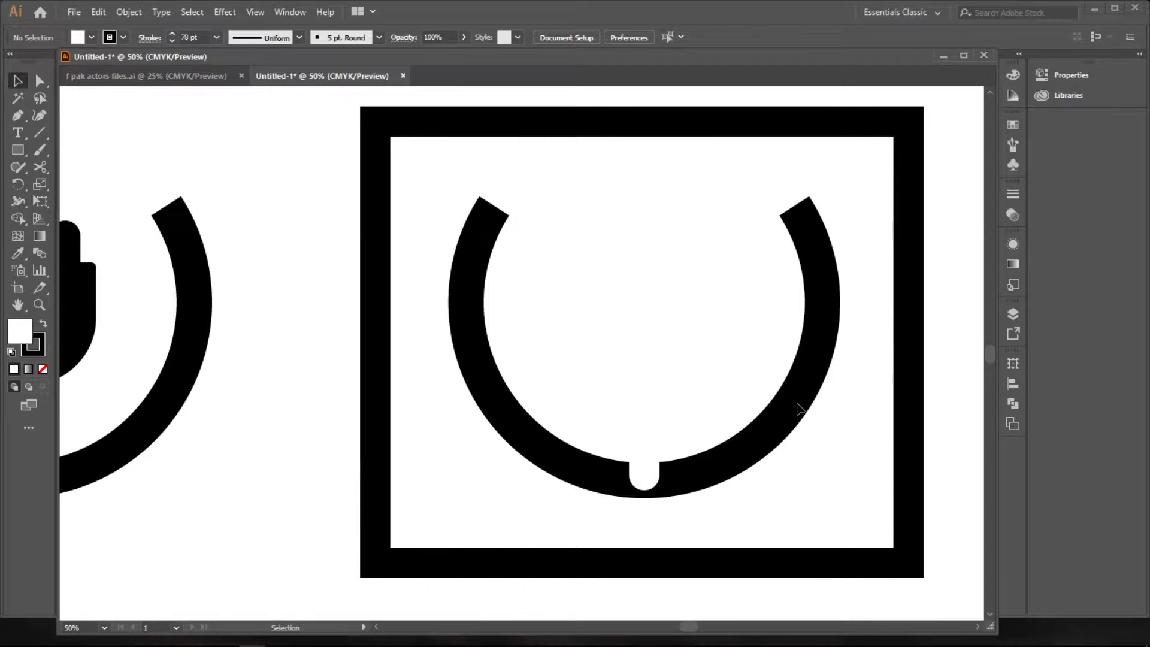
# Remove the fill of the arc inside the right-hand rectangle and set its stroke to white.
pyautogui.click(818, 383)
pyautogui.click(1012, 127)
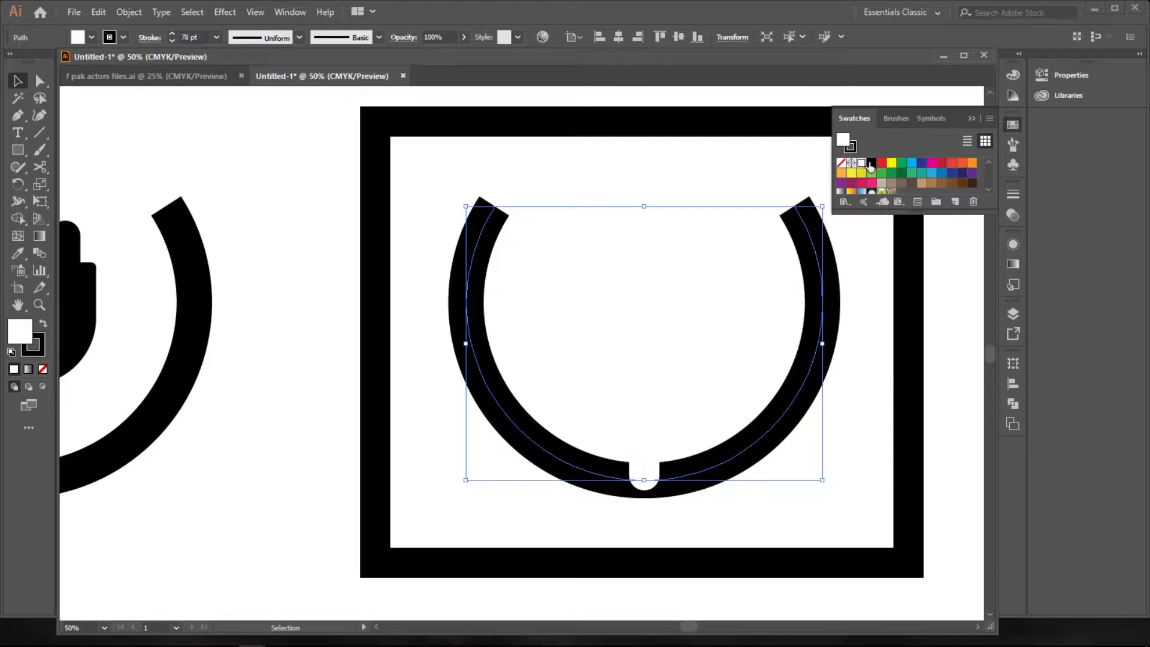
pyautogui.click(27, 355)
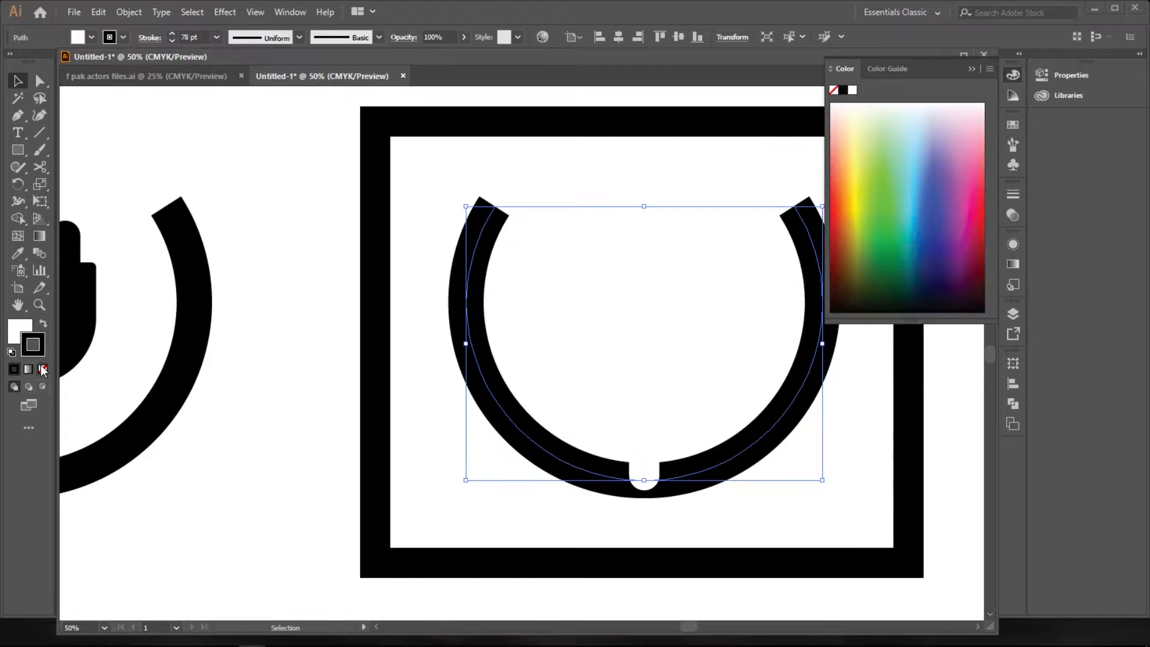
pyautogui.click(1011, 126)
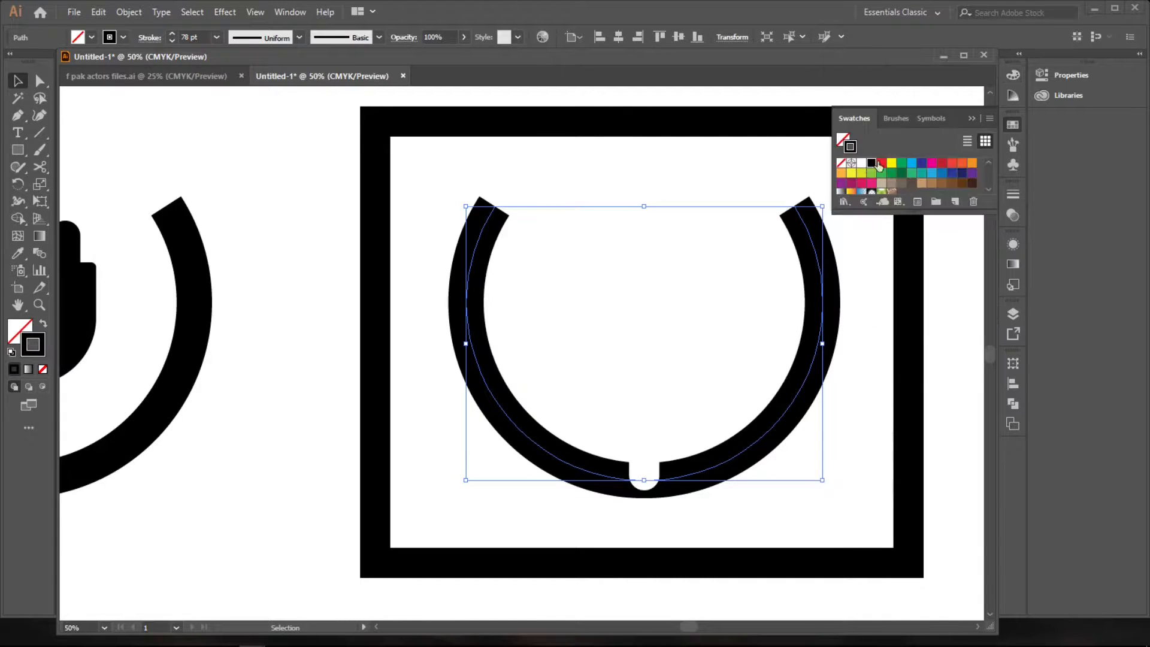
pyautogui.click(863, 168)
# Remove the outline of the rectangle around the right-hand logo and give it a black fill.
pyautogui.click(898, 240)
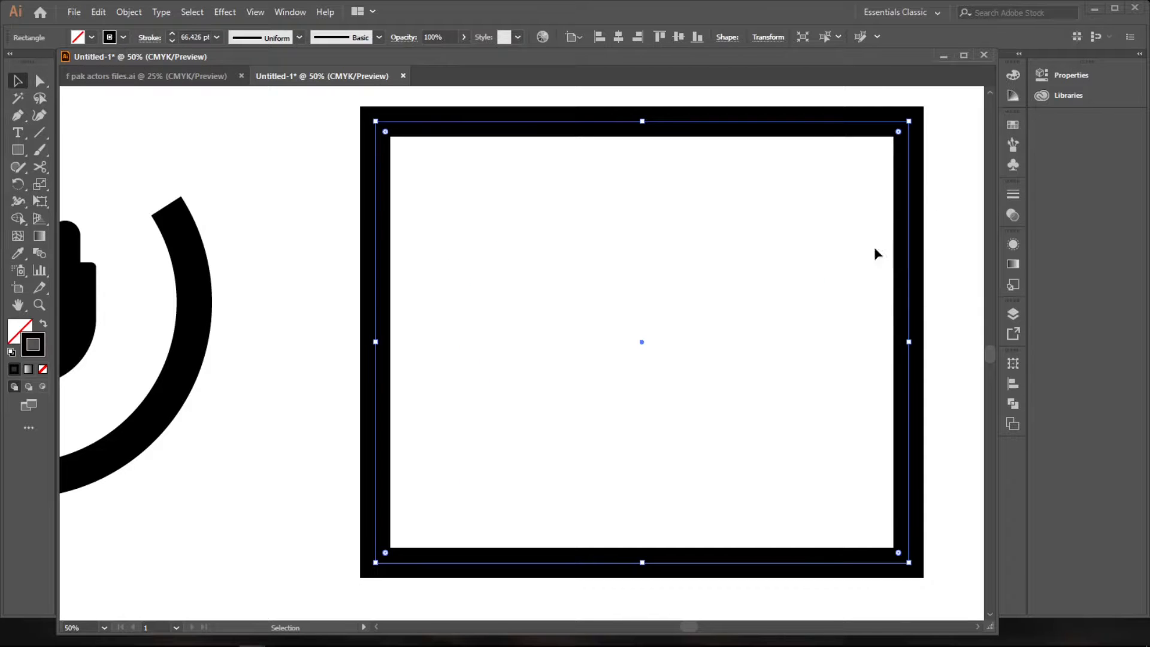
pyautogui.press('/')
pyautogui.click(20, 332)
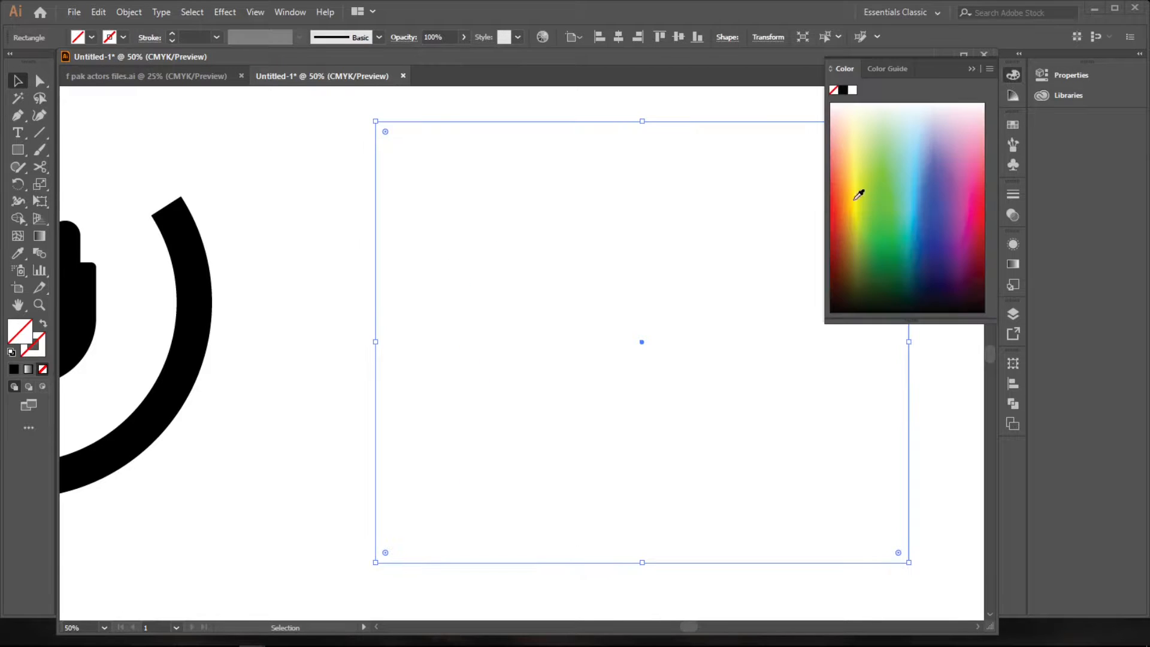
pyautogui.click(1012, 126)
pyautogui.click(871, 164)
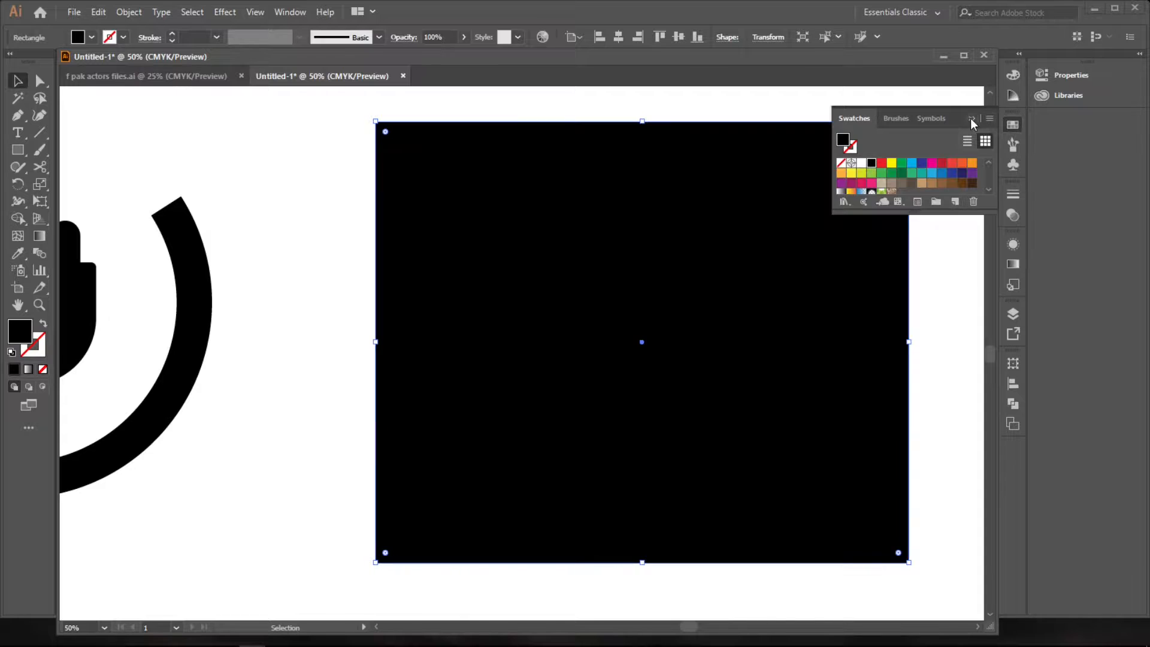
# Send the black rectangle to the back, behind the white logo, and set its opacity to 89%.
pyautogui.rightClick(834, 292)
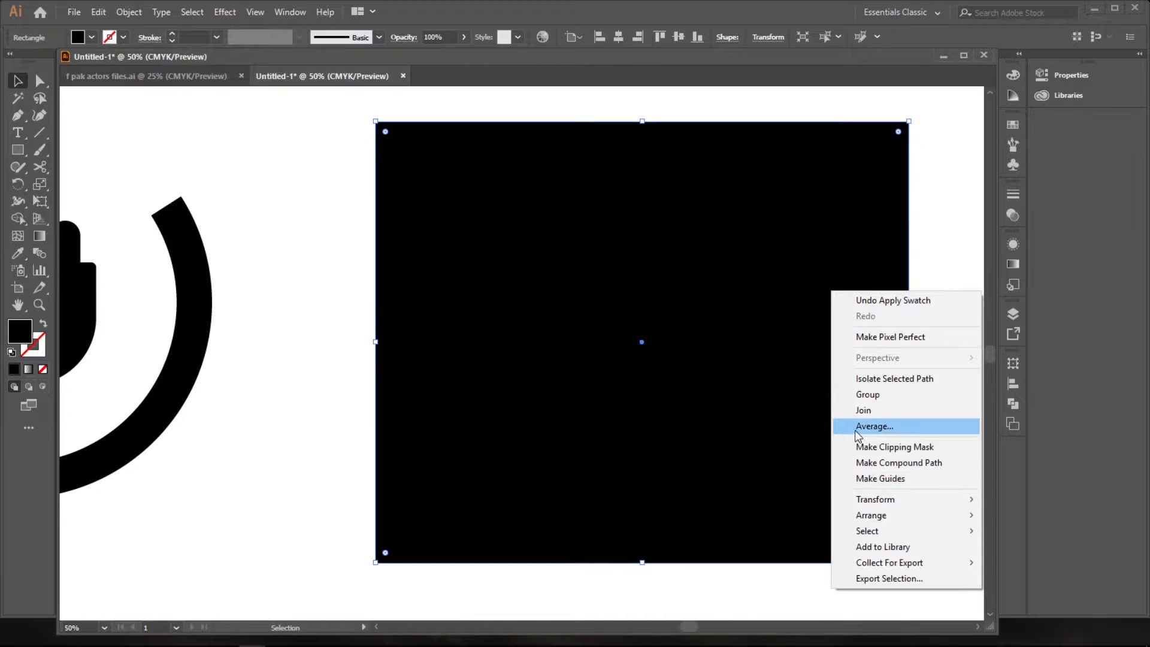
pyautogui.moveTo(862, 515)
pyautogui.click(796, 563)
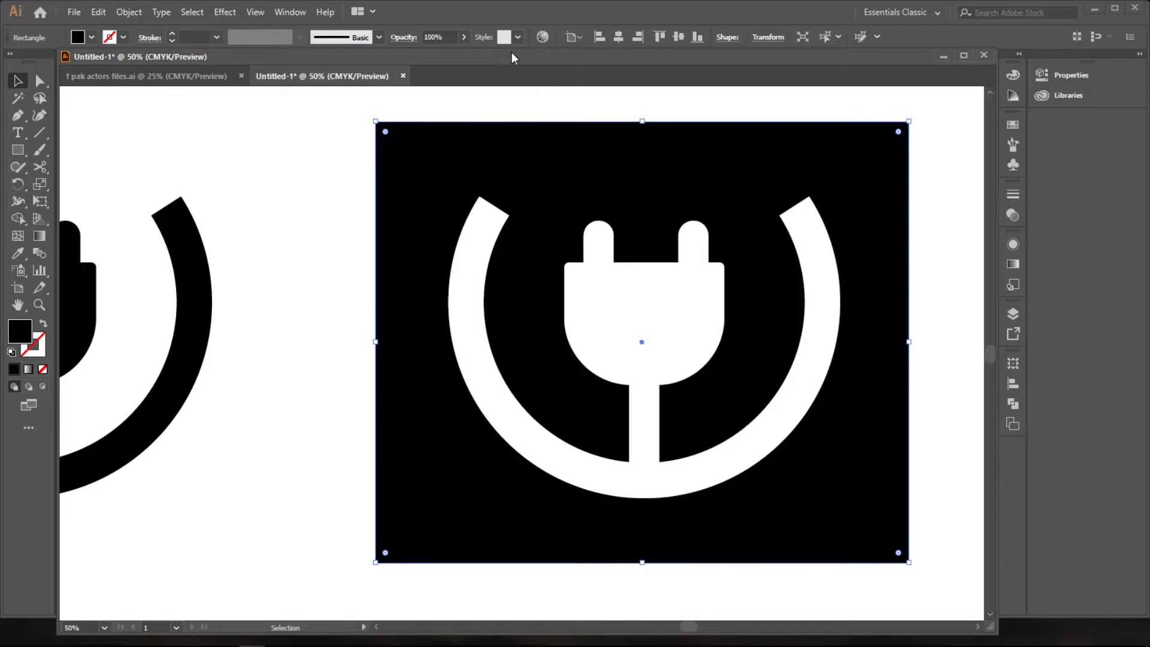
pyautogui.moveTo(460, 55); pyautogui.dragTo(456, 56)
pyautogui.click(499, 104)
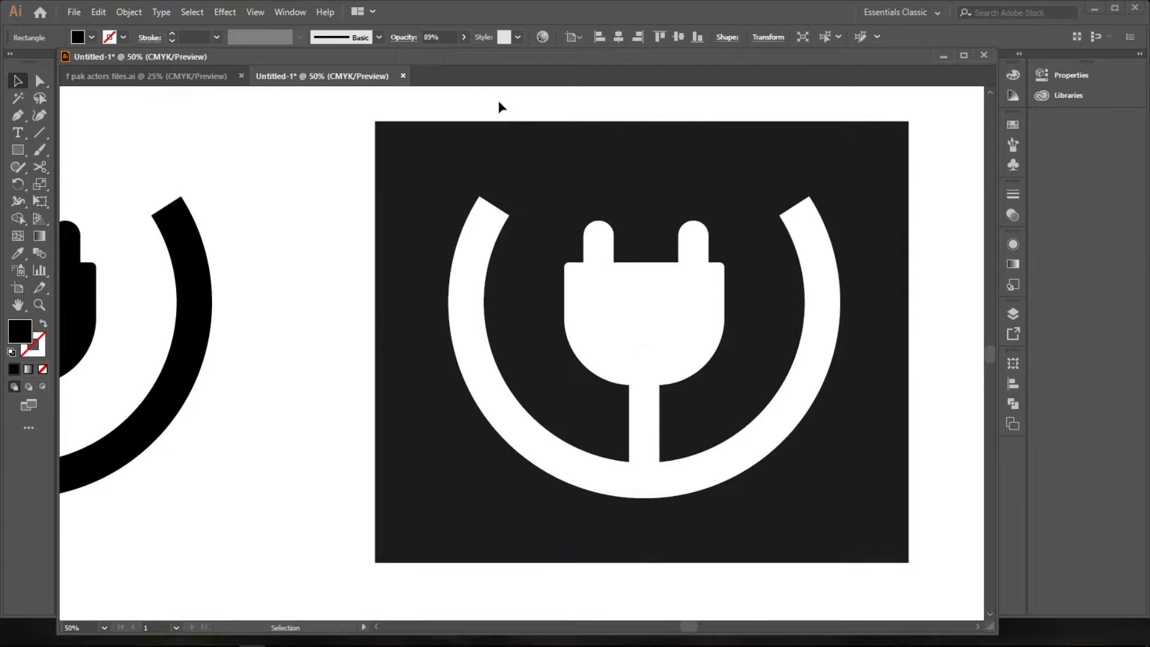
# Move both logos together with the dark rectangle off the artboard, into the empty area below it.
pyautogui.scroll(-1, 538, 131)
pyautogui.moveTo(613, 275); pyautogui.dragTo(733, 326)
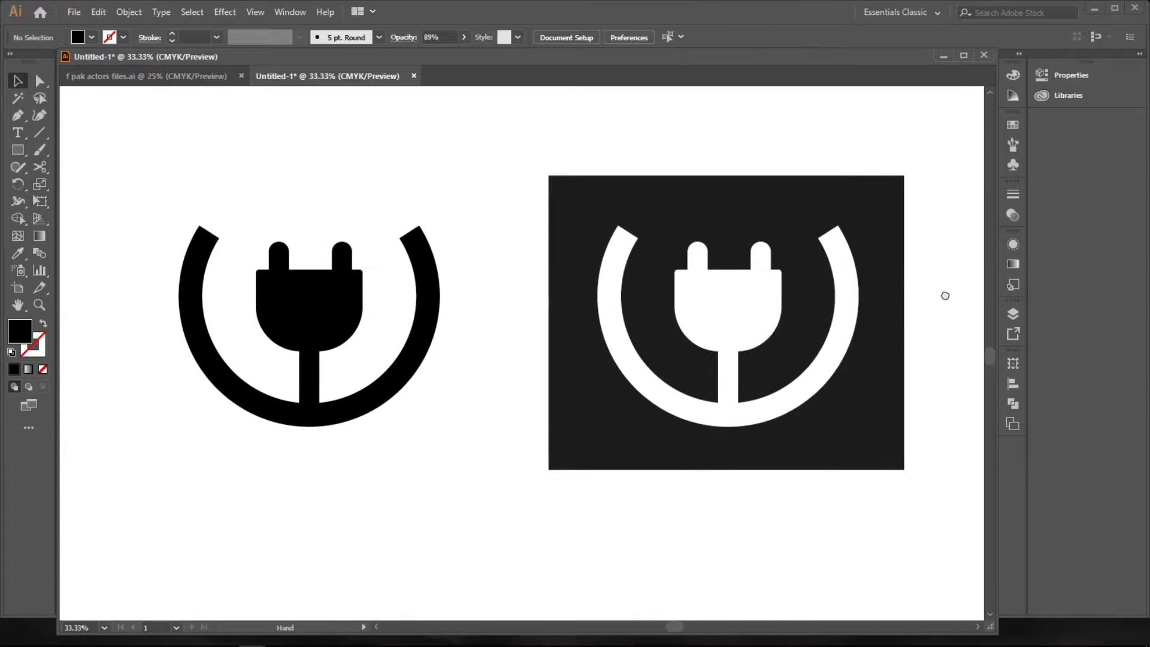
pyautogui.moveTo(945, 296); pyautogui.dragTo(913, 287)
pyautogui.scroll(-1, 905, 302)
pyautogui.moveTo(920, 328); pyautogui.dragTo(879, 292)
pyautogui.moveTo(854, 142); pyautogui.dragTo(470, 398)
pyautogui.scroll(-3, 577, 200)
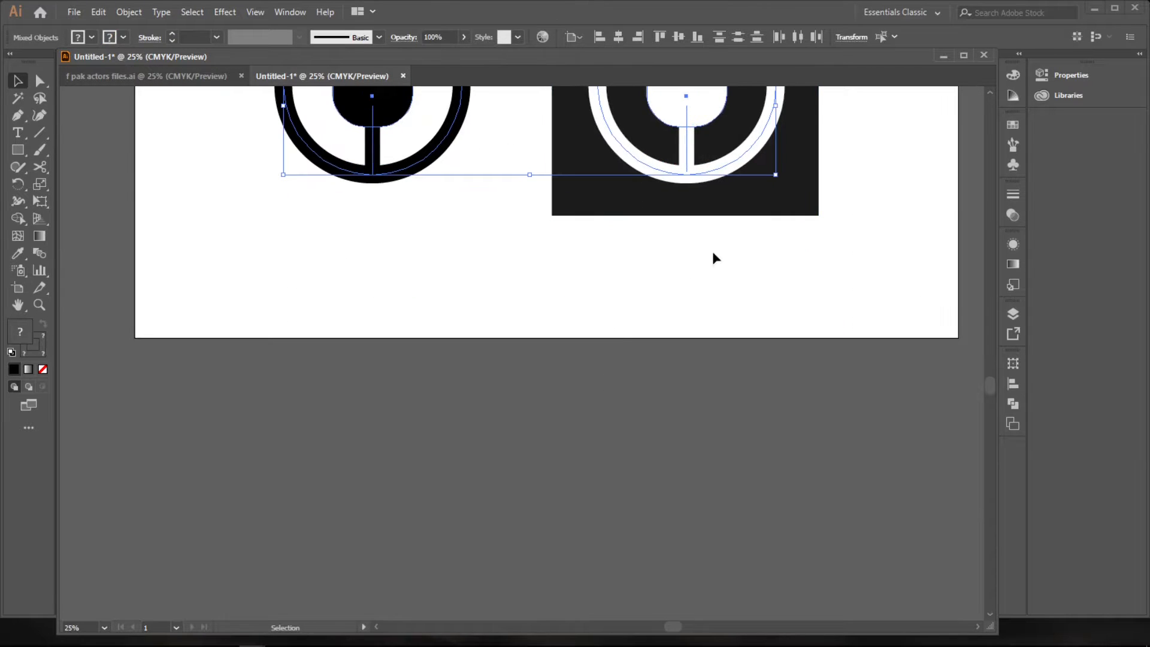
pyautogui.scroll(3, 718, 261)
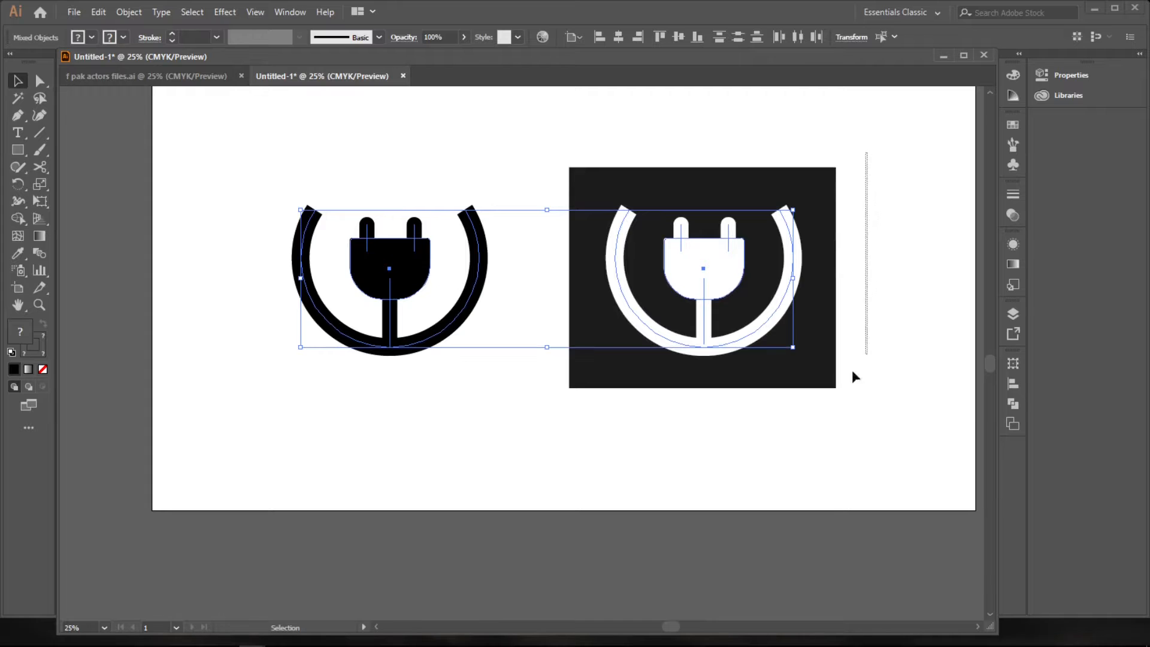
pyautogui.moveTo(854, 376); pyautogui.dragTo(249, 390)
pyautogui.scroll(-3, 724, 307)
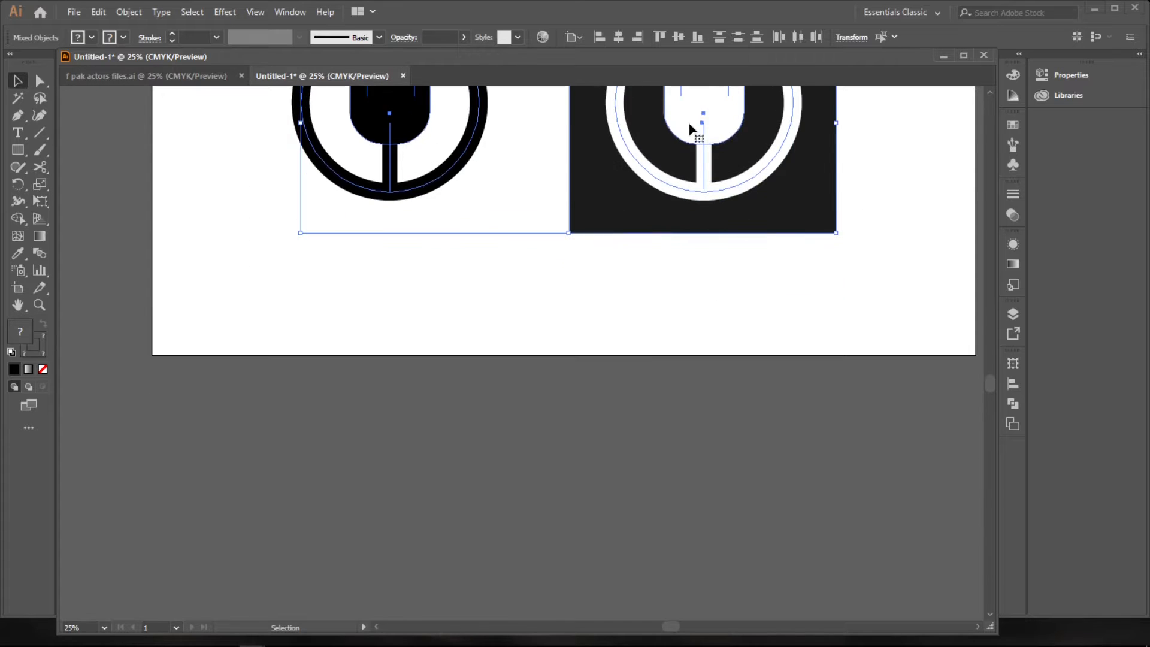
pyautogui.moveTo(690, 129); pyautogui.dragTo(749, 437)
pyautogui.scroll(-4, 742, 164)
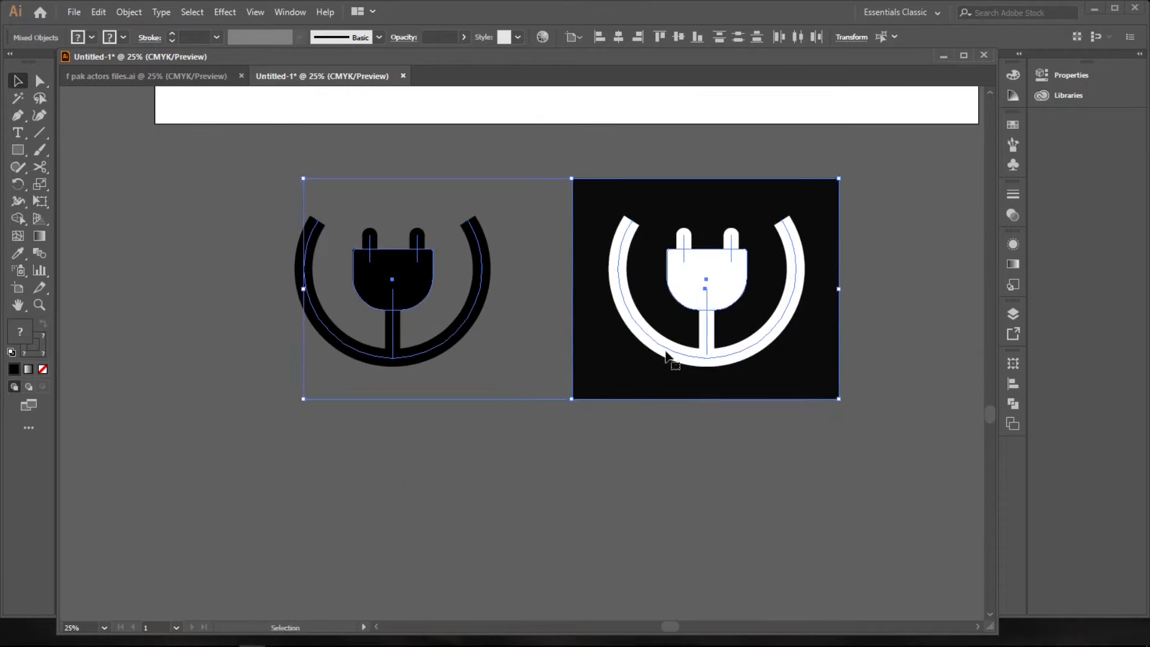
pyautogui.moveTo(601, 386); pyautogui.dragTo(657, 423)
# Bring the entire black logo, plug and arc, to the front.
pyautogui.moveTo(275, 216); pyautogui.dragTo(557, 421)
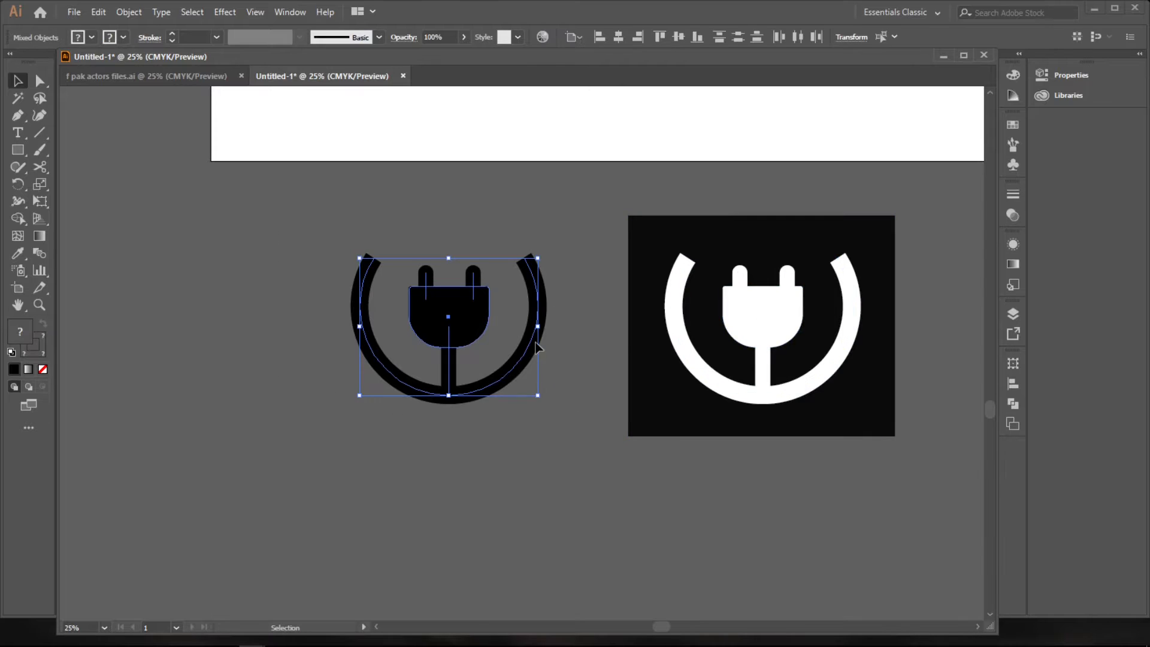
pyautogui.rightClick(537, 346)
pyautogui.moveTo(641, 483)
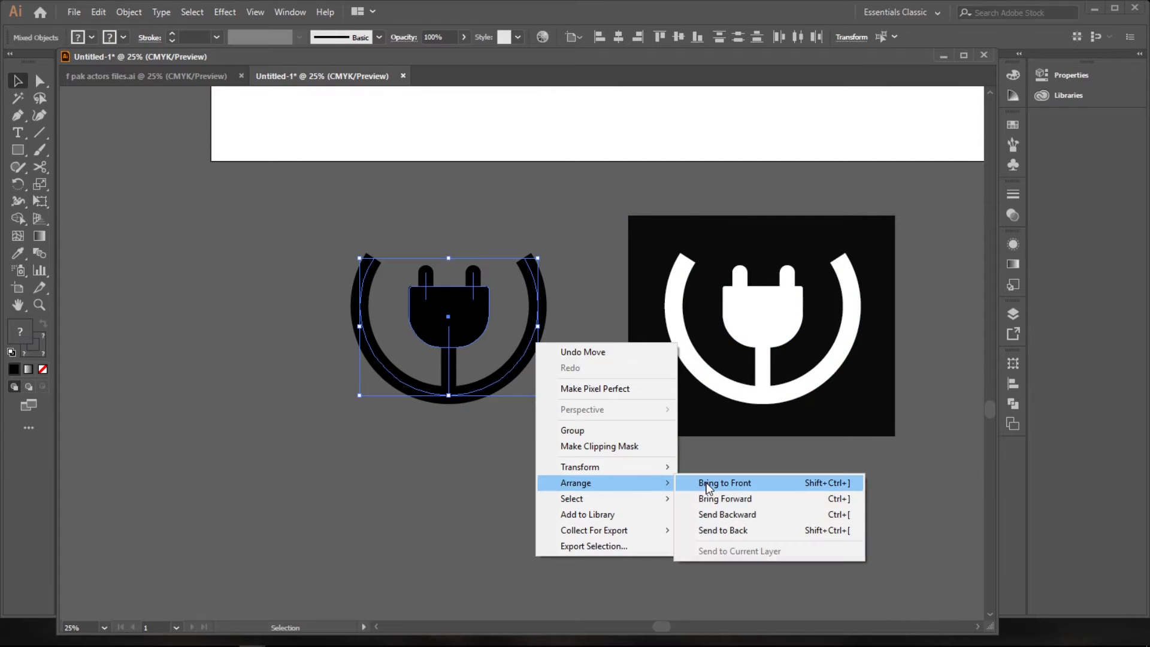
pyautogui.click(706, 484)
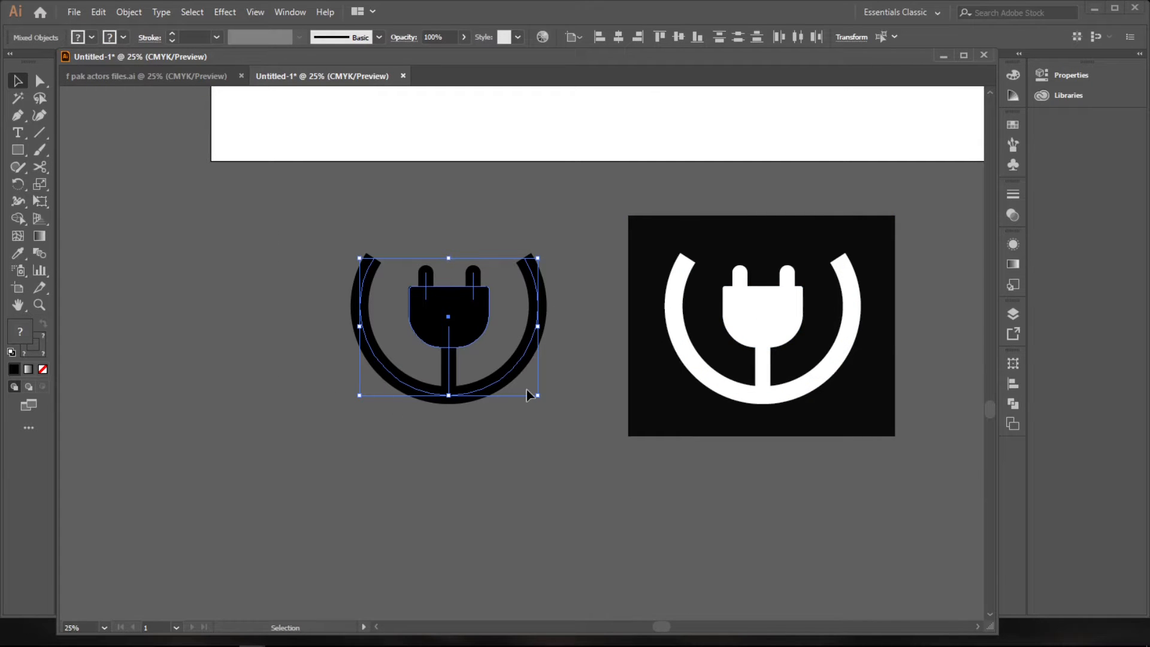
pyautogui.click(405, 405)
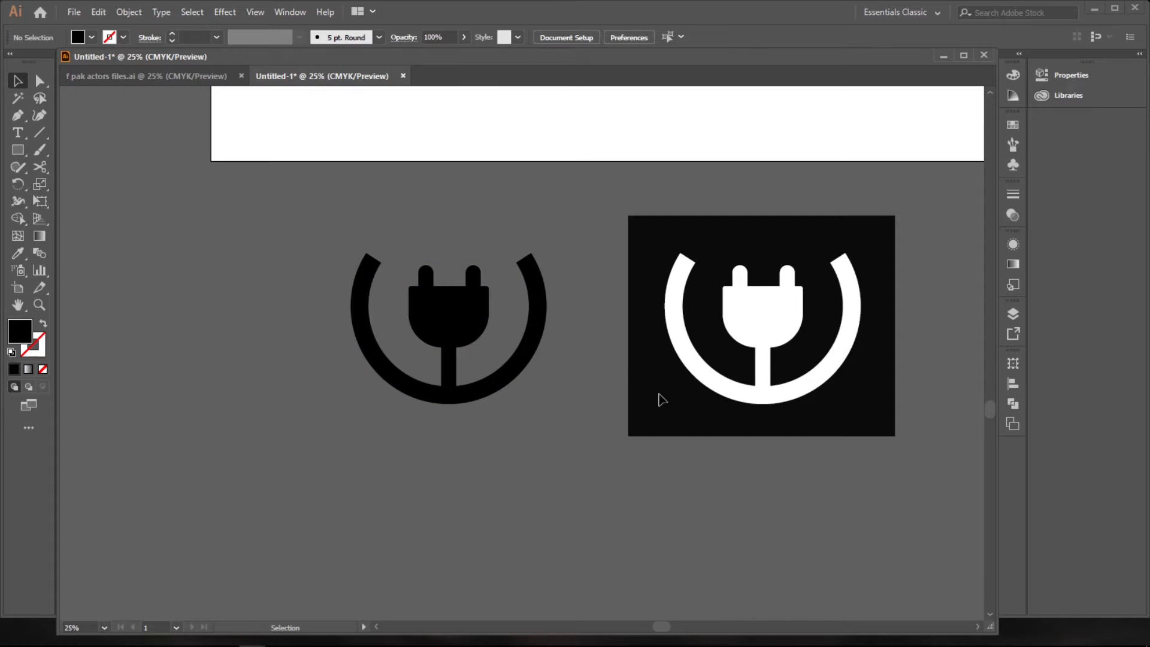
# Duplicate the dark rectangle over to the black logo, behind it, and fill the copy with white.
pyautogui.moveTo(662, 400); pyautogui.dragTo(365, 386)
pyautogui.click(1012, 124)
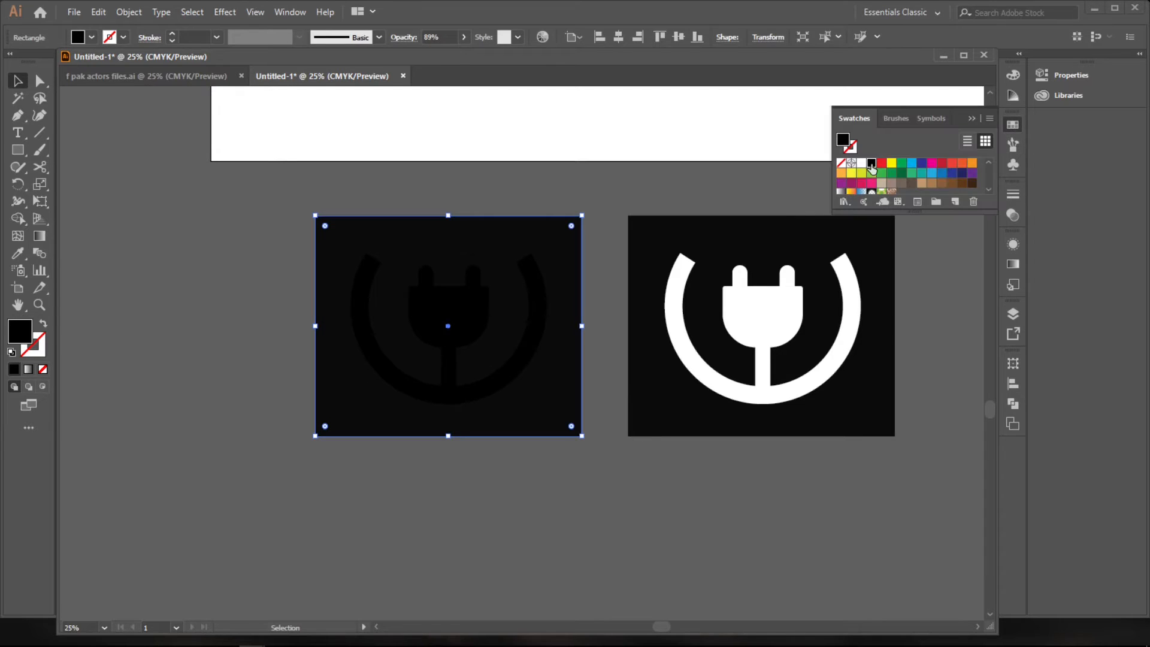
pyautogui.click(862, 163)
pyautogui.click(490, 511)
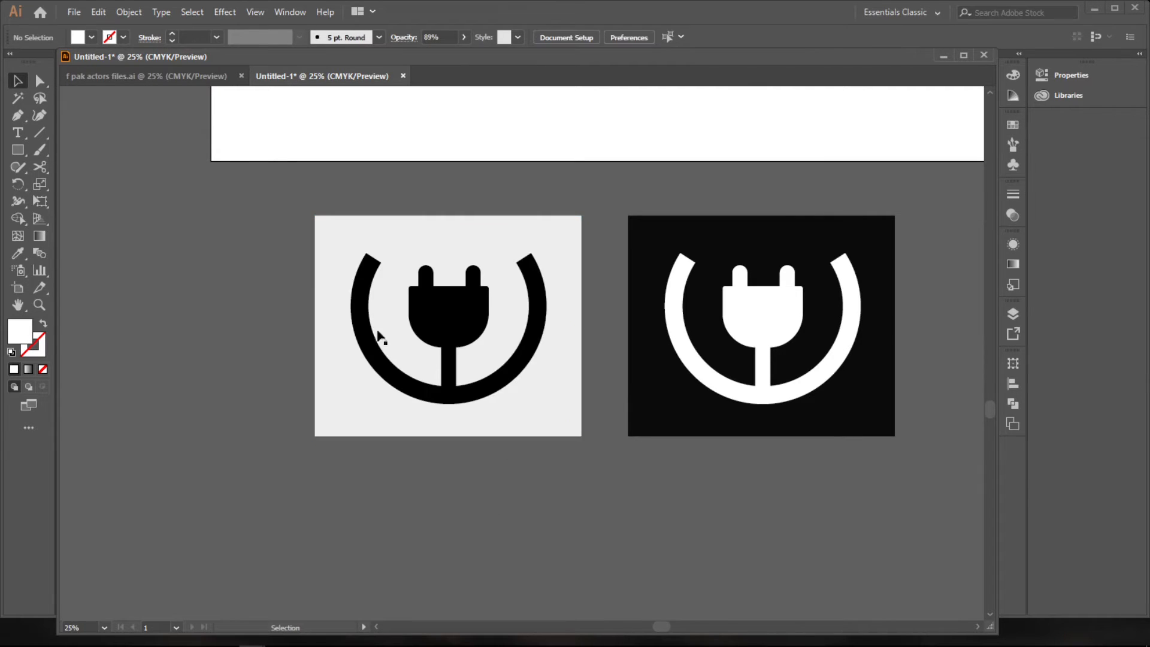
# Move both logos with their background rectangles back onto the artboard, near its vertical middle.
pyautogui.moveTo(603, 401); pyautogui.dragTo(883, 497)
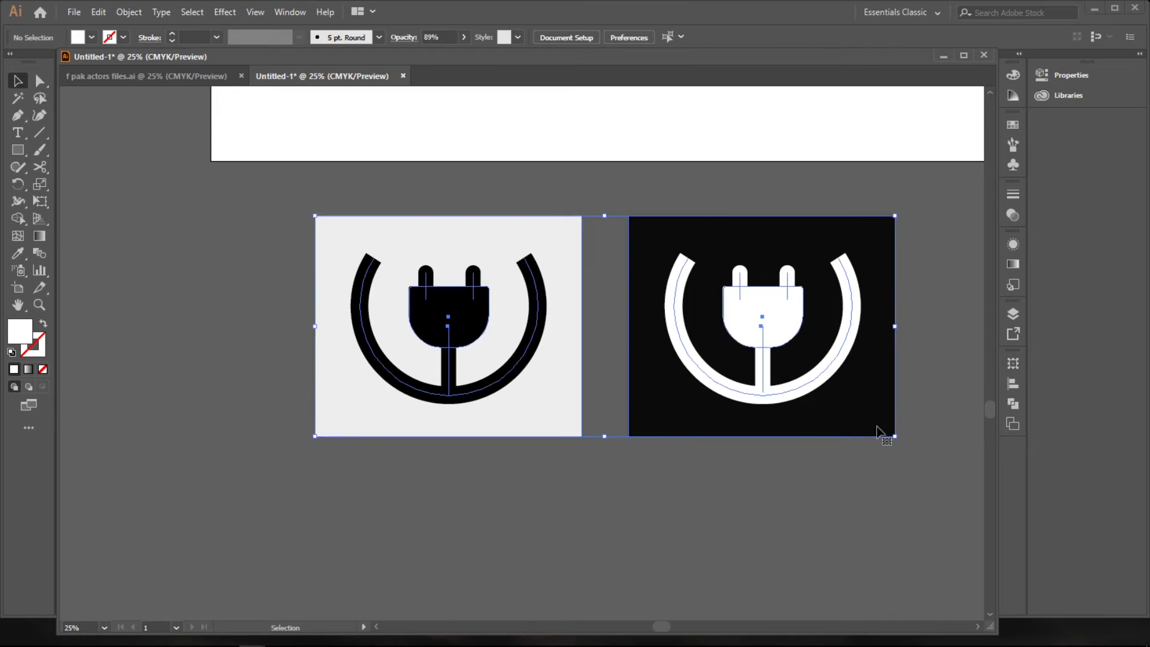
pyautogui.scroll(5, 880, 436)
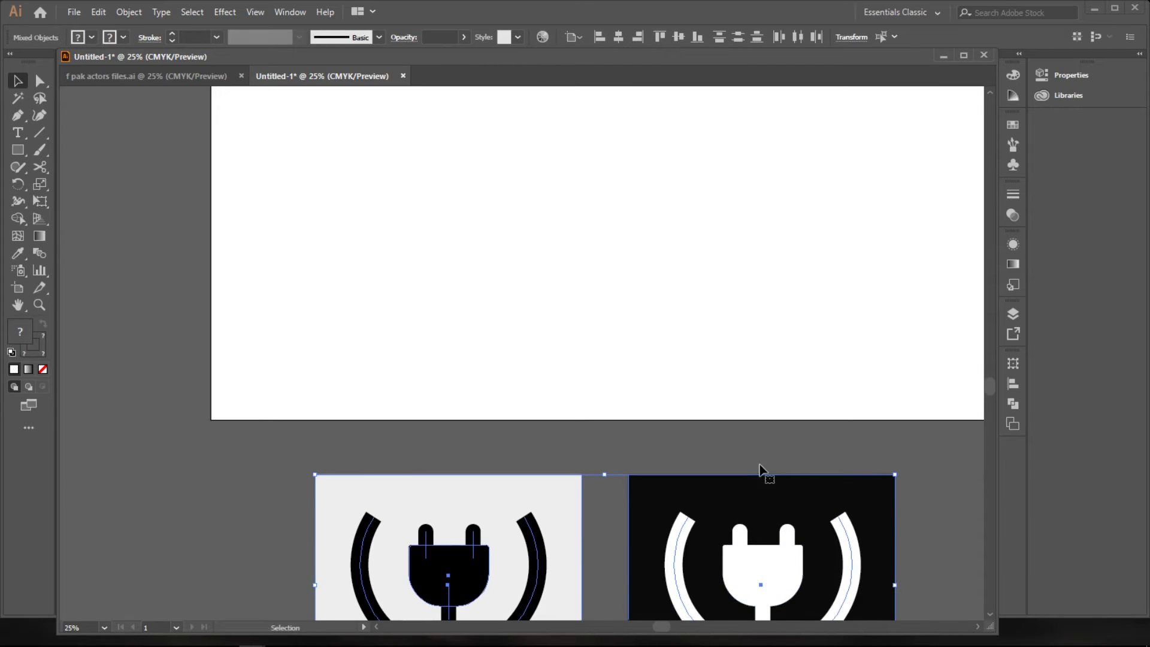
pyautogui.scroll(-3, 760, 468)
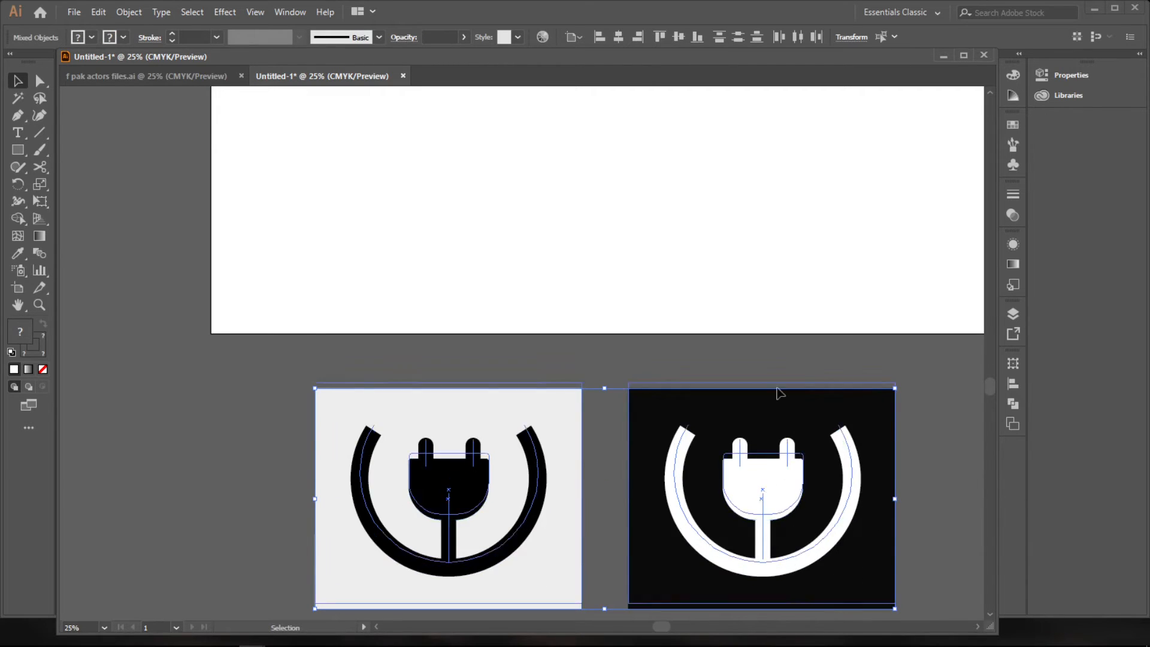
pyautogui.moveTo(777, 388); pyautogui.dragTo(758, 125)
pyautogui.press('space')
pyautogui.moveTo(818, 383); pyautogui.dragTo(720, 587)
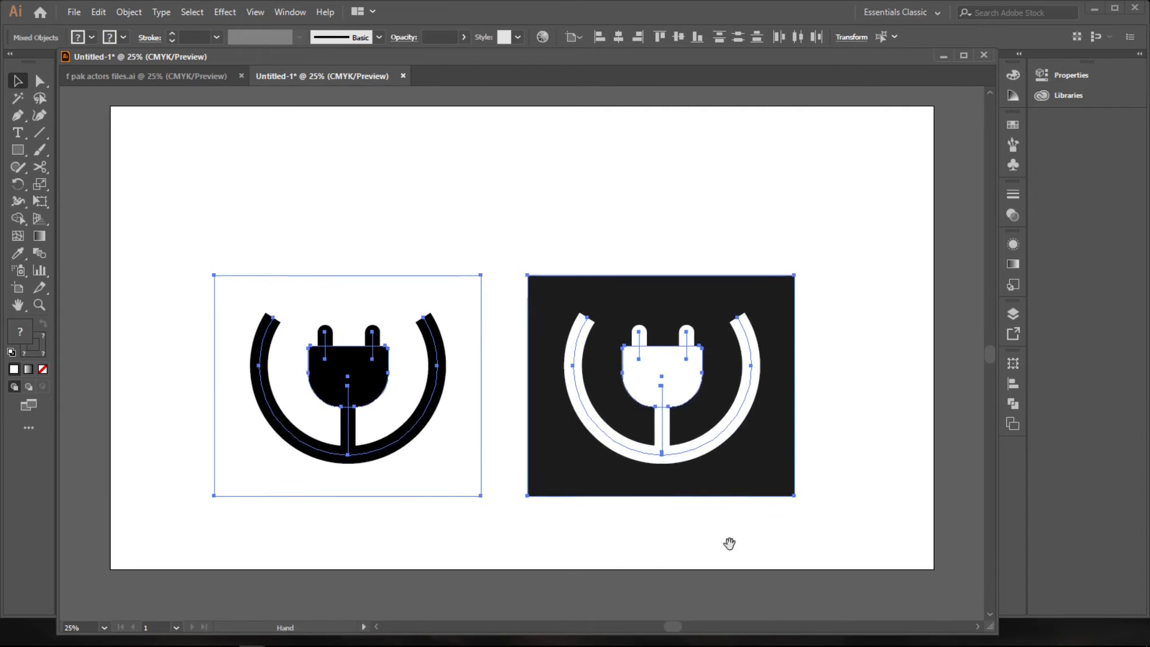
pyautogui.moveTo(741, 458); pyautogui.dragTo(741, 408)
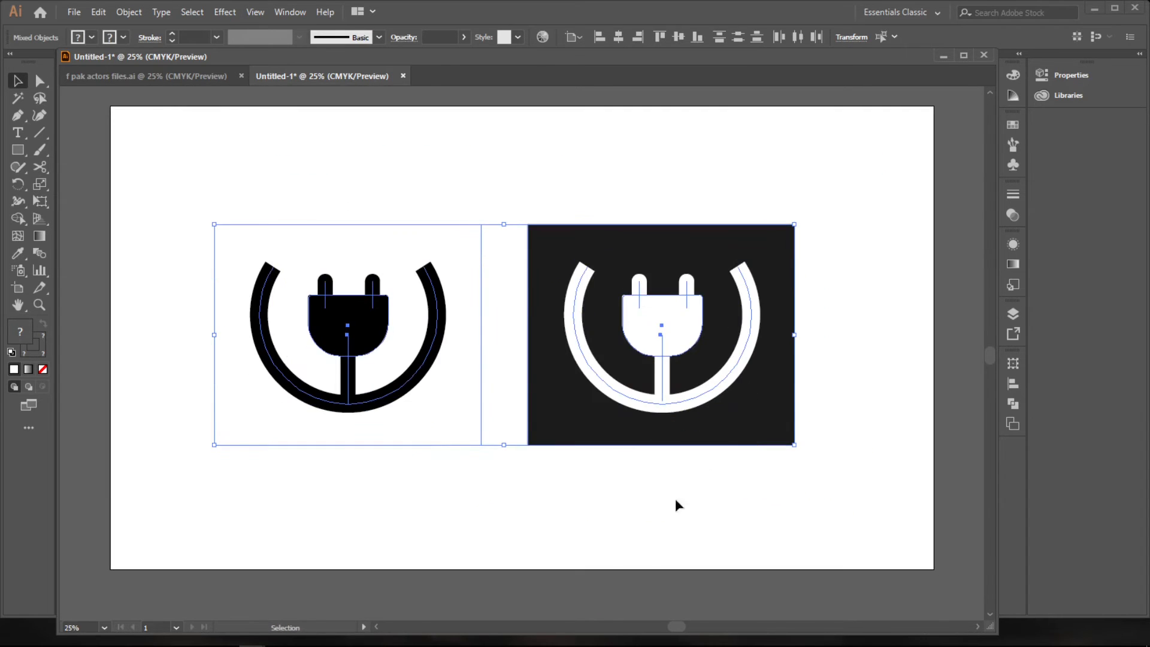
pyautogui.click(532, 506)
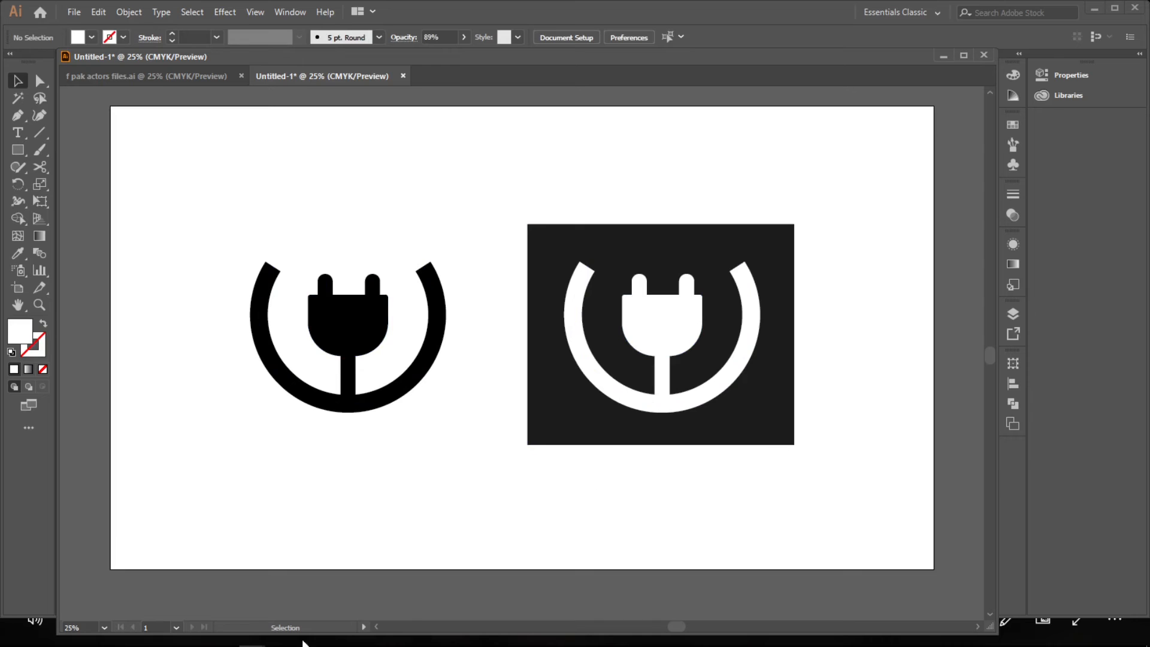
pyautogui.hotkey('alt', 'Tab')
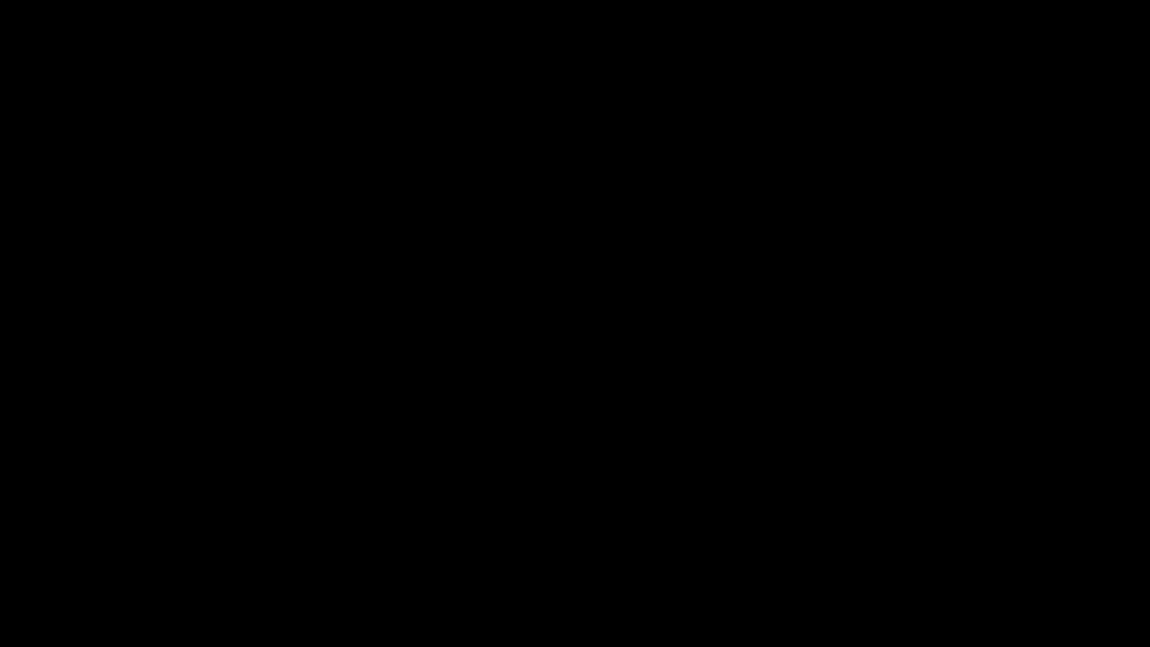